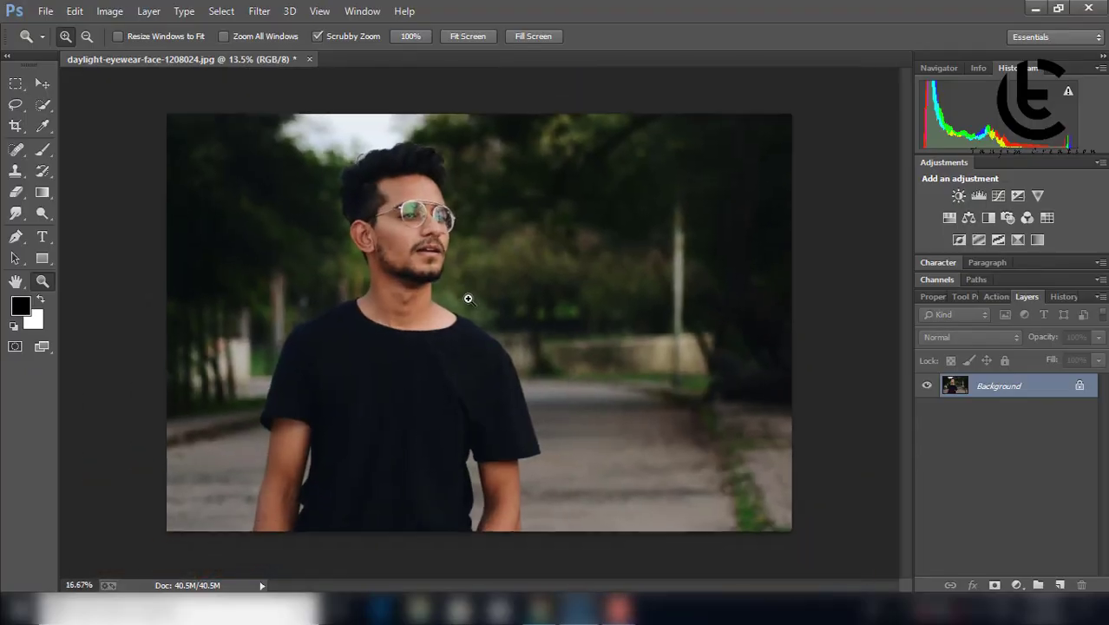
# - Quick-select the man and his arm, refining the glasses edge with a size-10 brush
pyautogui.moveTo(468, 298); pyautogui.dragTo(524, 404)
pyautogui.press('w')
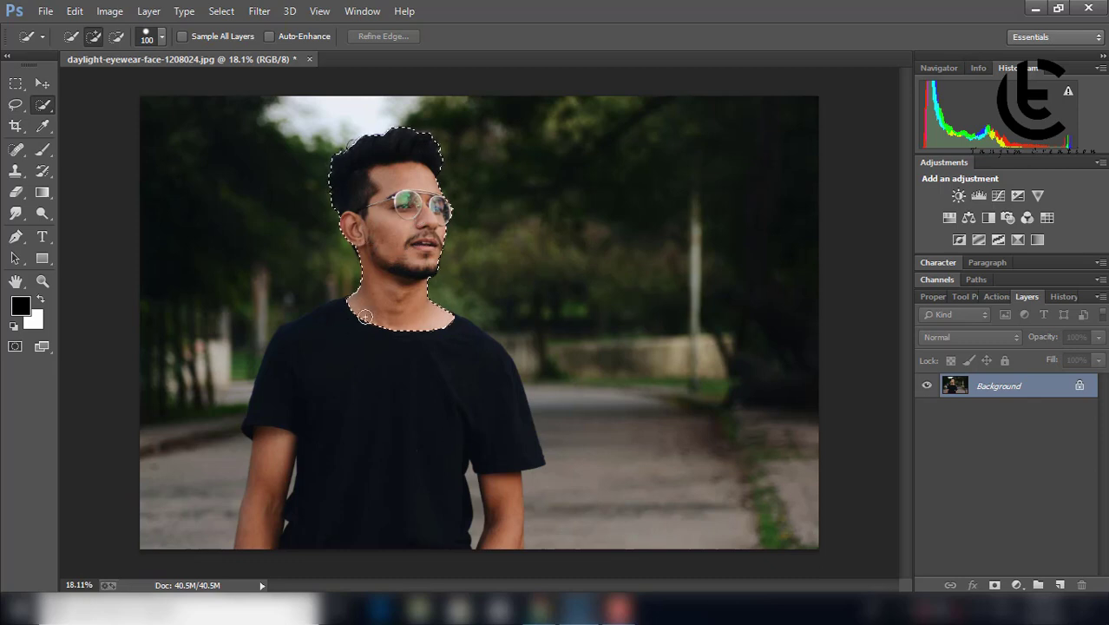
pyautogui.moveTo(275, 457); pyautogui.dragTo(507, 470)
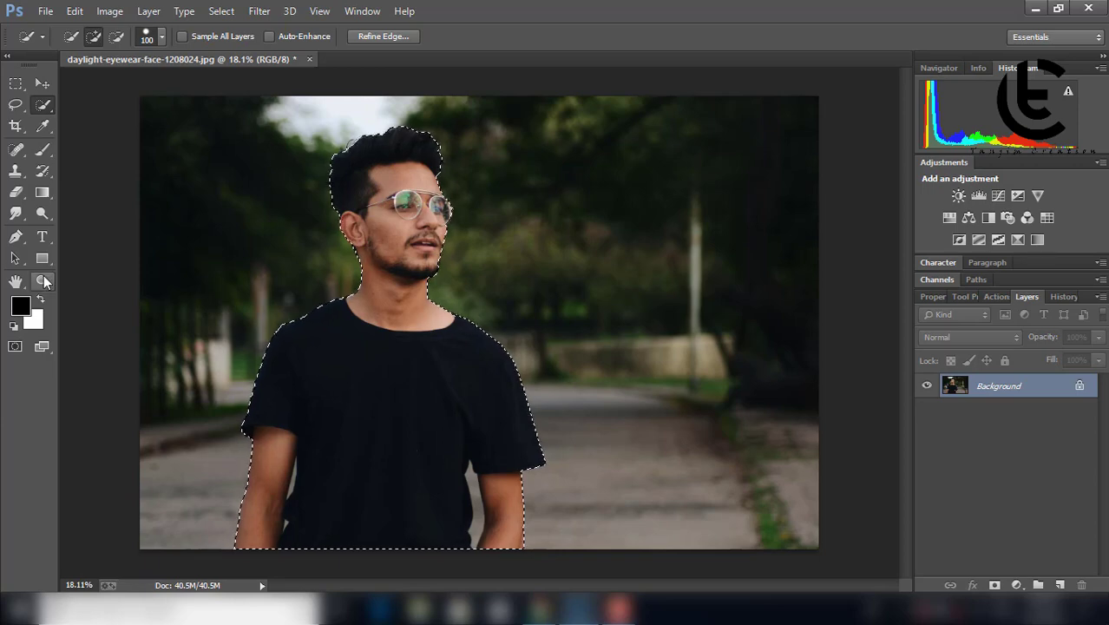
pyautogui.press('z')
pyautogui.moveTo(422, 192)
pyautogui.mouseDown()
pyautogui.moveTo(700, 284)
pyautogui.moveTo(735, 353)
pyautogui.mouseUp()
pyautogui.click(705, 325)
pyautogui.press('w')
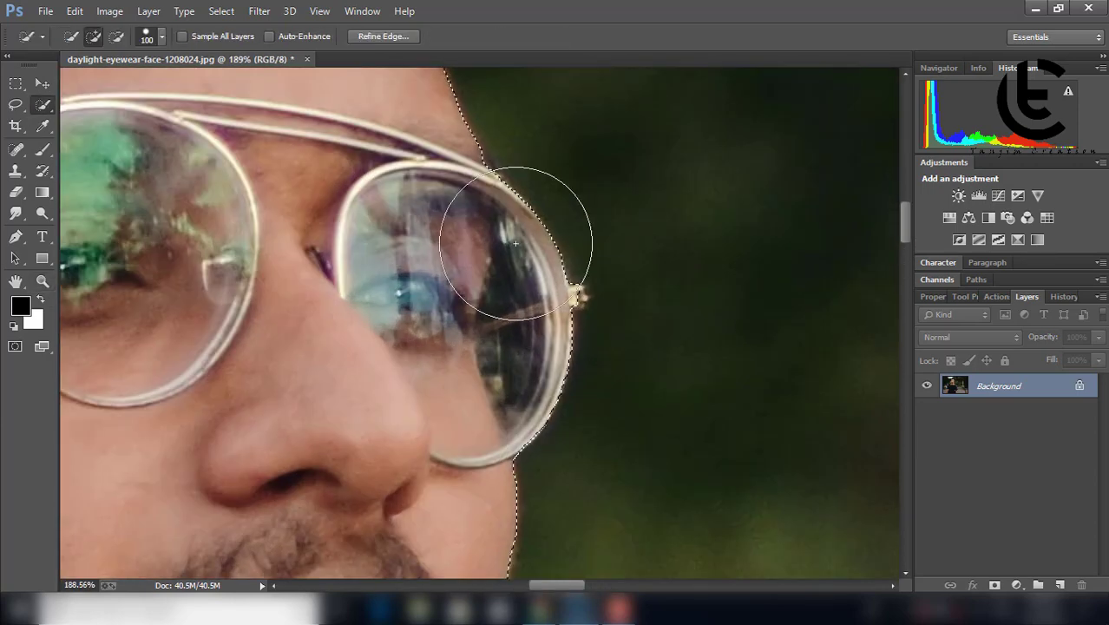
pyautogui.press('[')
pyautogui.press('[')
pyautogui.press('[')
pyautogui.press('[')
pyautogui.press('[')
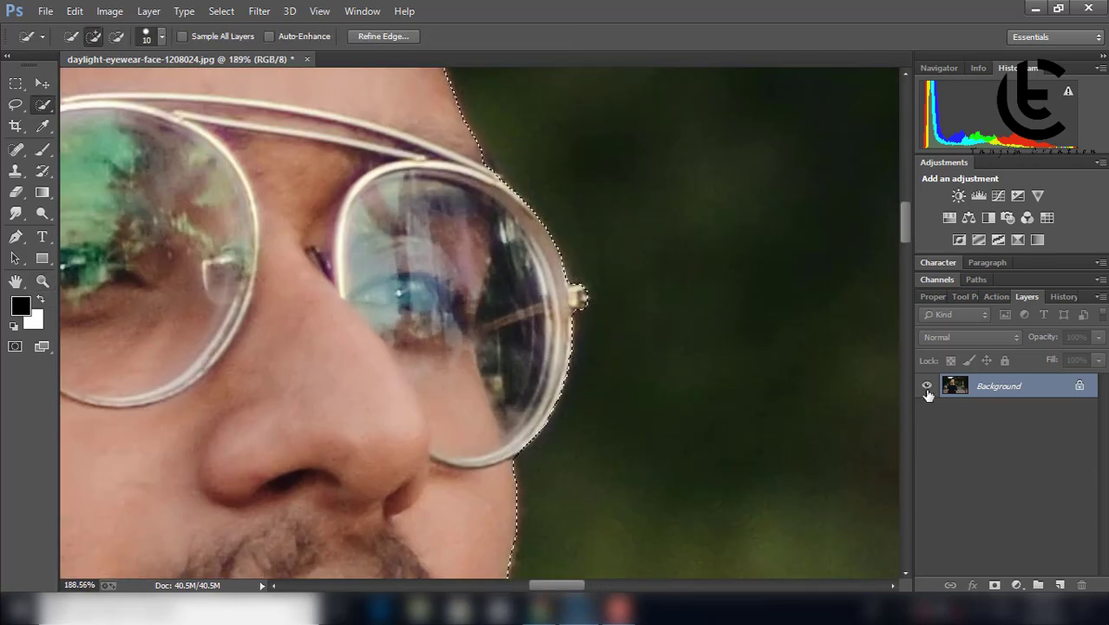
pyautogui.moveTo(905, 222); pyautogui.dragTo(908, 277)
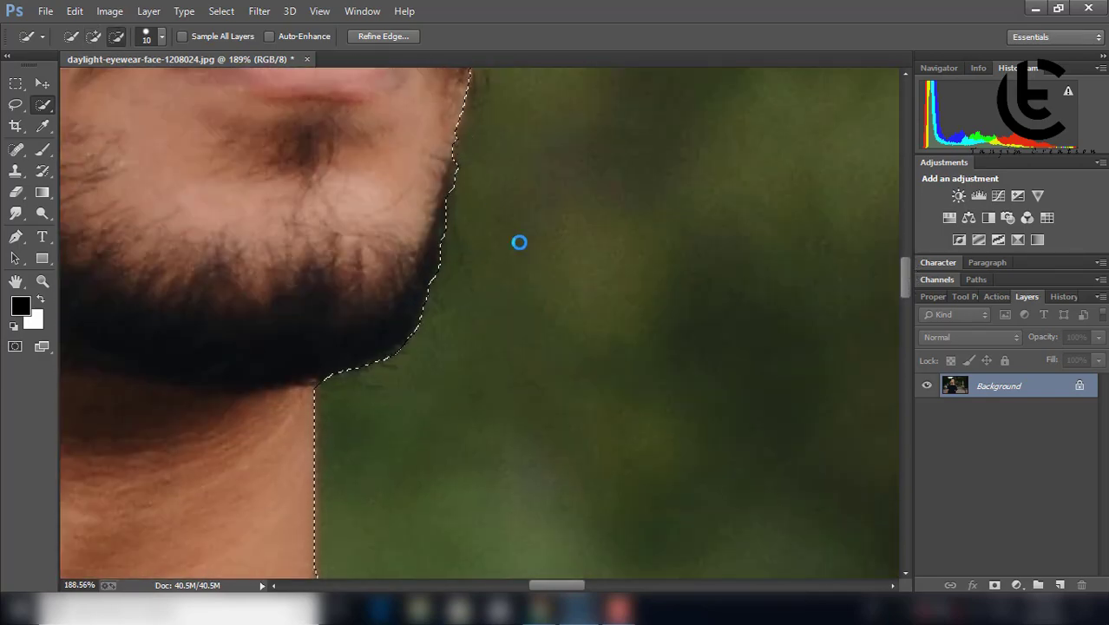
# - Refine the selection edges at the neck and ear, then view the whole figure
pyautogui.press('z')
pyautogui.moveTo(374, 344); pyautogui.dragTo(387, 373)
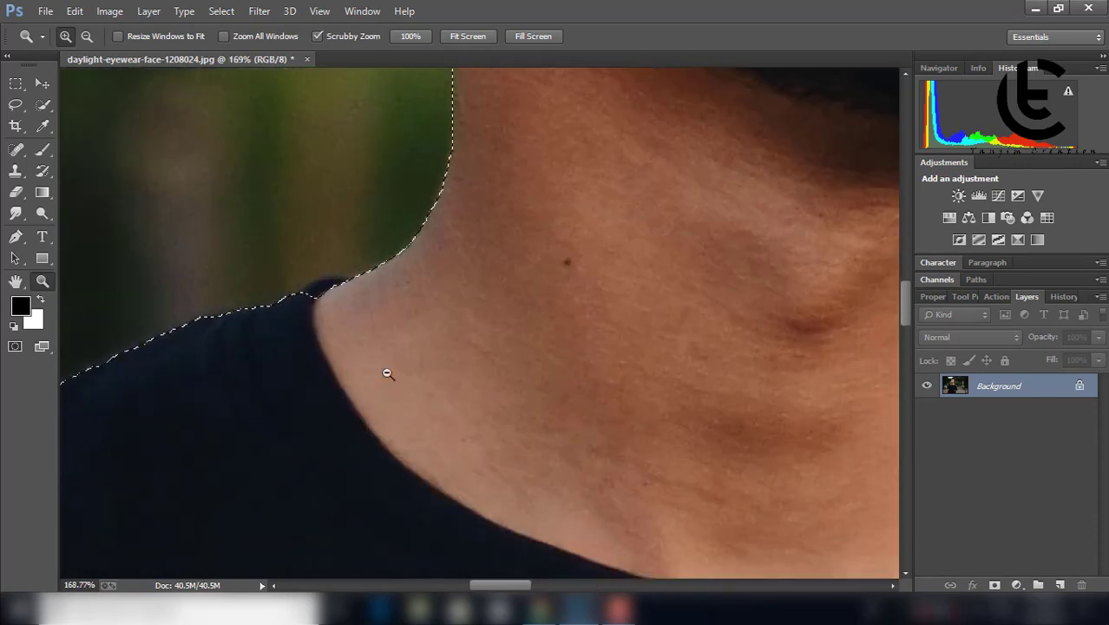
pyautogui.press('w')
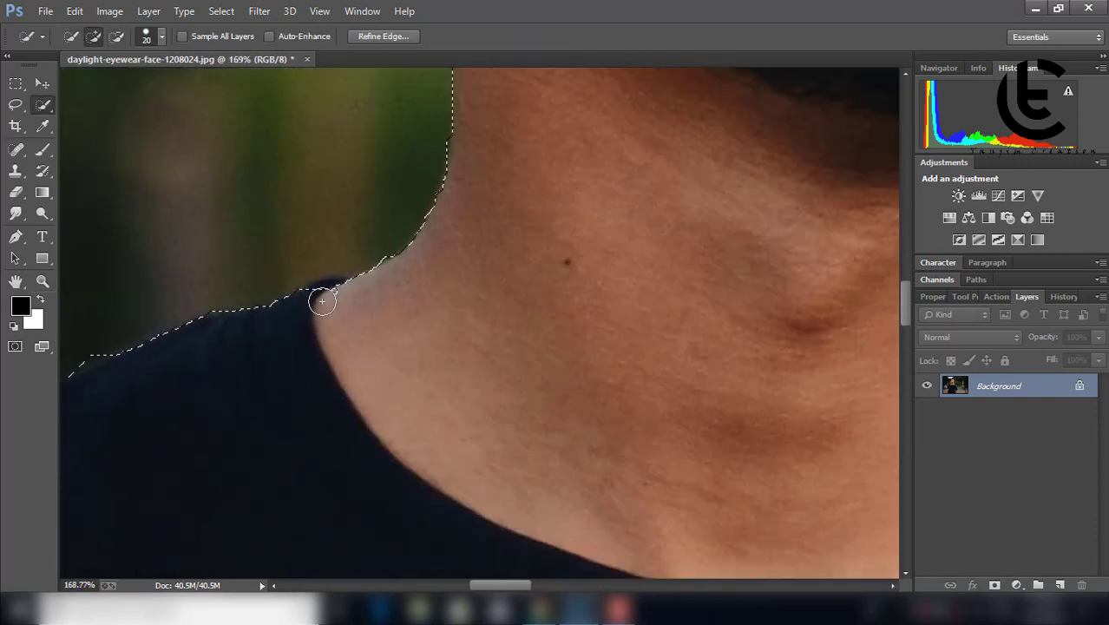
pyautogui.press('z')
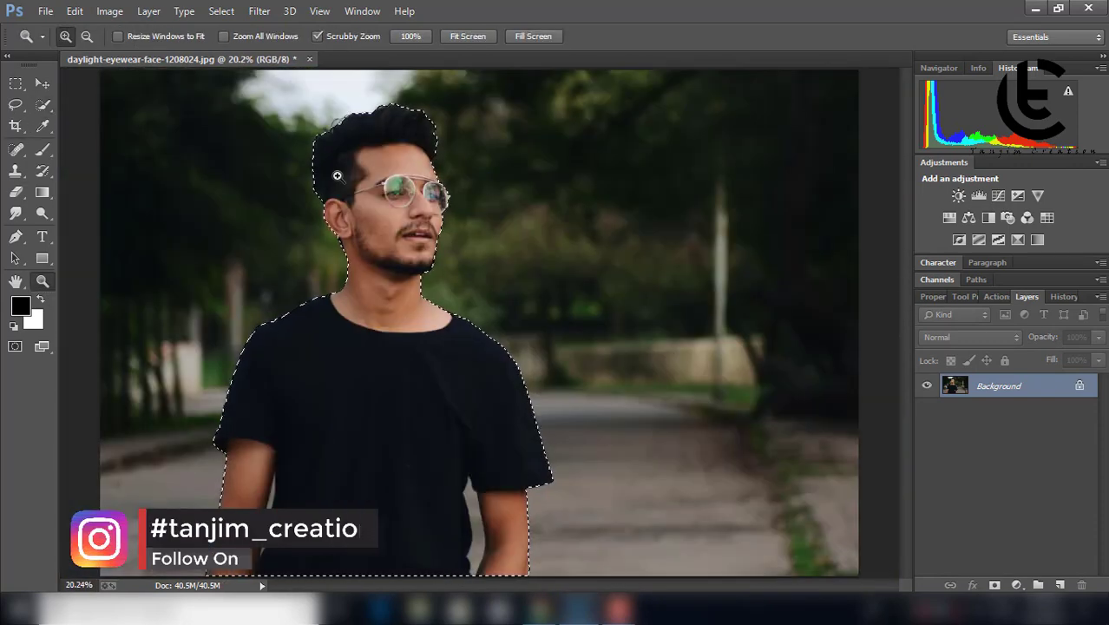
pyautogui.moveTo(373, 382); pyautogui.dragTo(117, 243)
pyautogui.press('w')
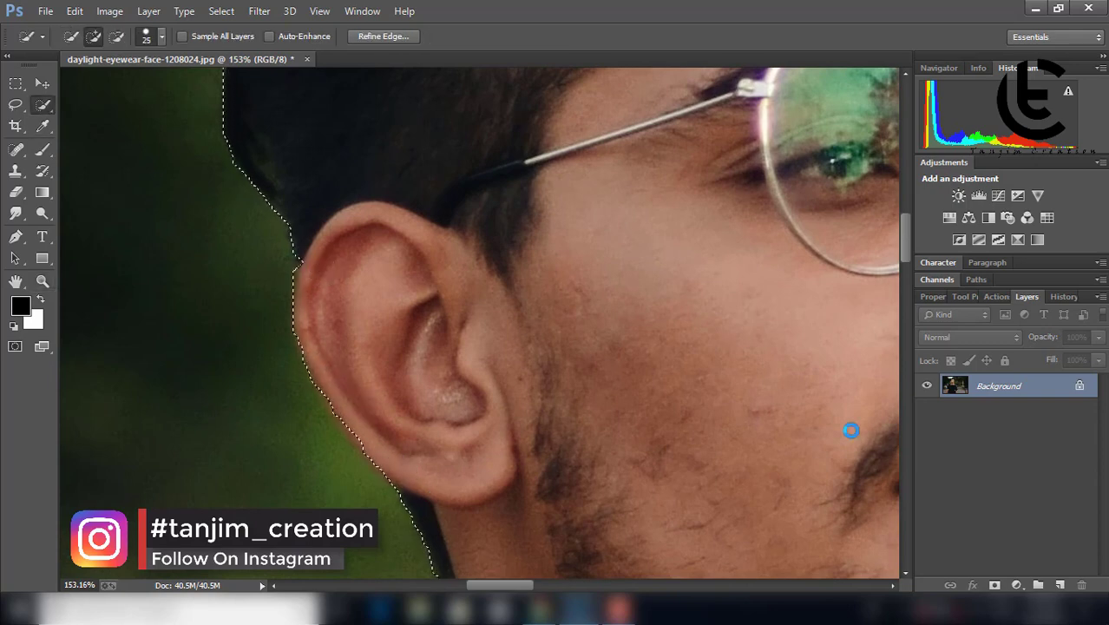
pyautogui.moveTo(905, 236); pyautogui.dragTo(911, 180)
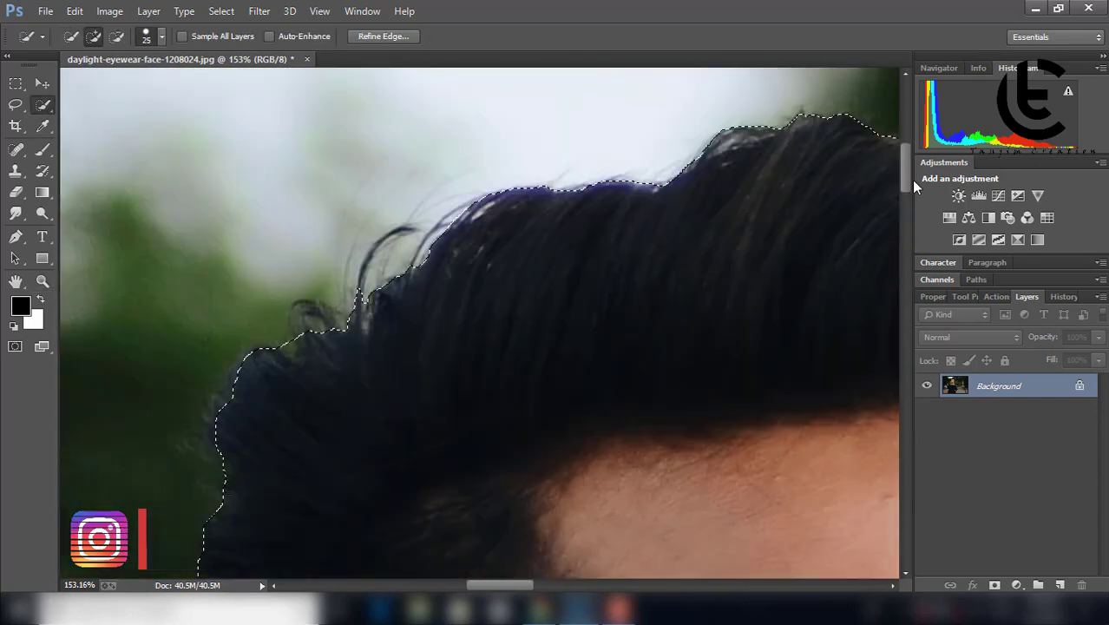
pyautogui.press('z')
pyautogui.moveTo(607, 436); pyautogui.dragTo(365, 436)
# - Mask the man's cut-out and erase the background seen through the right lens edge
pyautogui.click(995, 585)
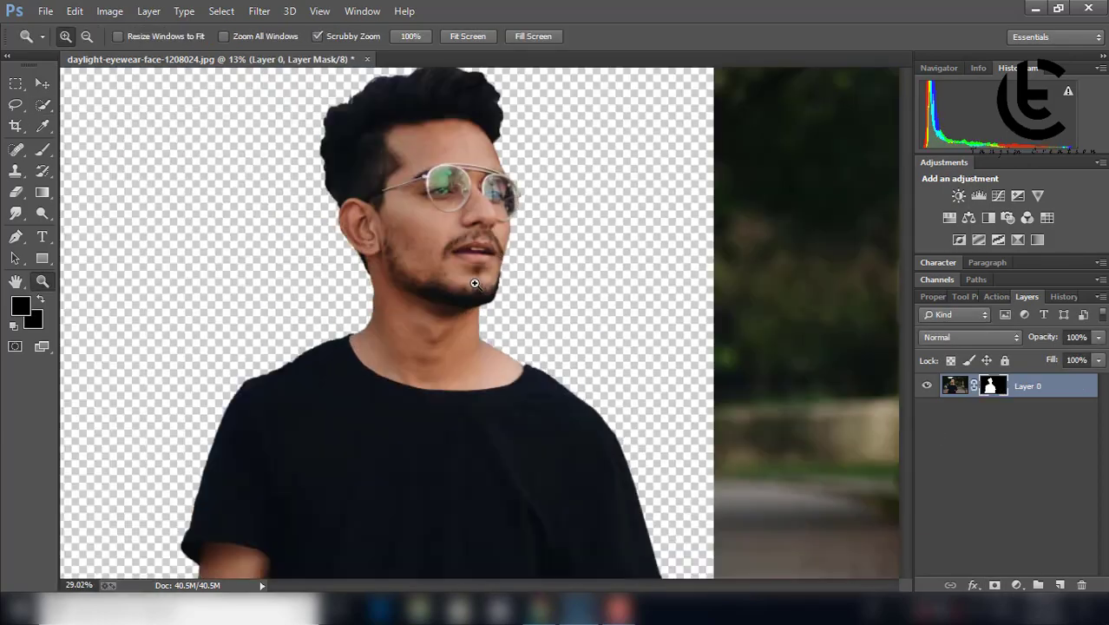
pyautogui.moveTo(486, 260)
pyautogui.mouseDown()
pyautogui.moveTo(592, 275)
pyautogui.moveTo(556, 261)
pyautogui.moveTo(597, 247)
pyautogui.mouseUp()
pyautogui.press('w')
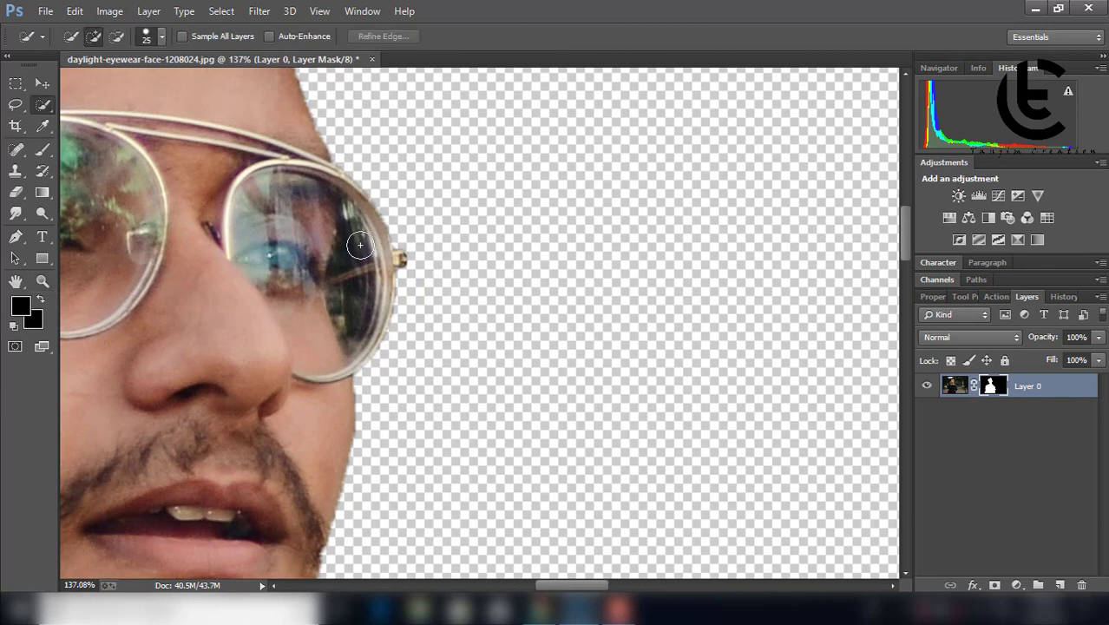
pyautogui.moveTo(348, 248); pyautogui.dragTo(353, 324)
pyautogui.press('[')
pyautogui.press('[')
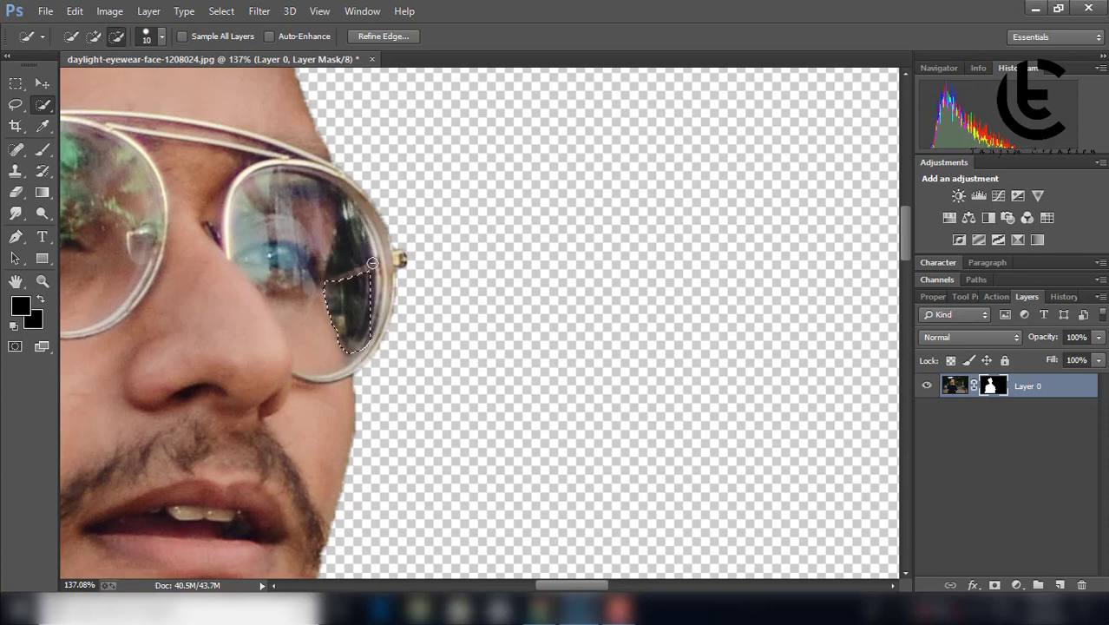
pyautogui.click(15, 192)
pyautogui.moveTo(344, 291); pyautogui.dragTo(356, 311)
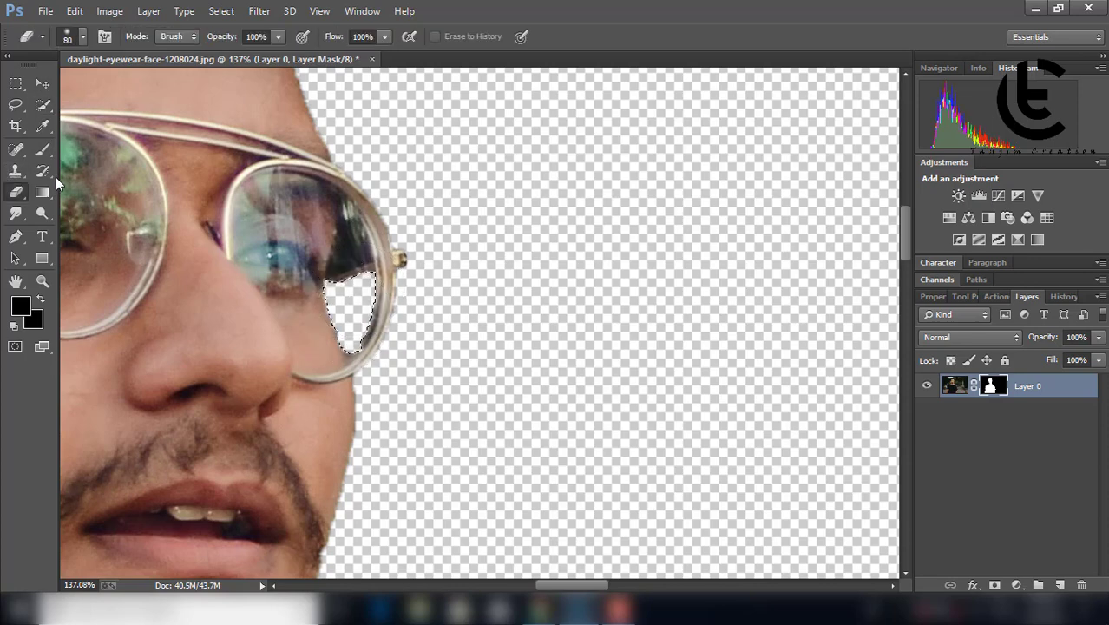
# - Check the eraser presets and clear the lens selection with Ctrl+D
pyautogui.press('w')
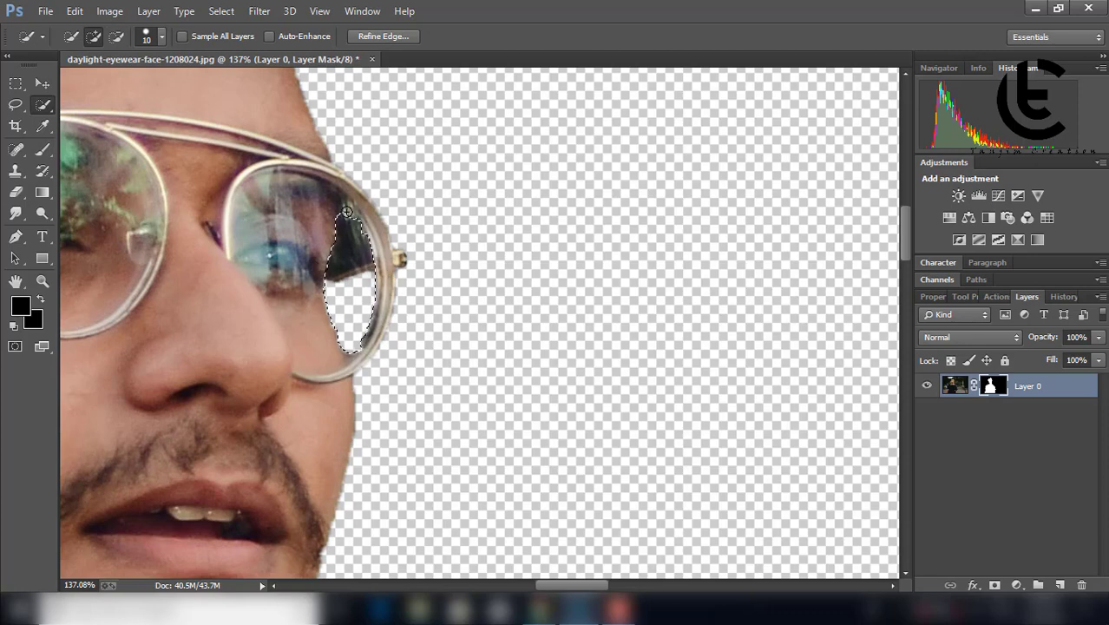
pyautogui.press('e')
pyautogui.click(42, 33)
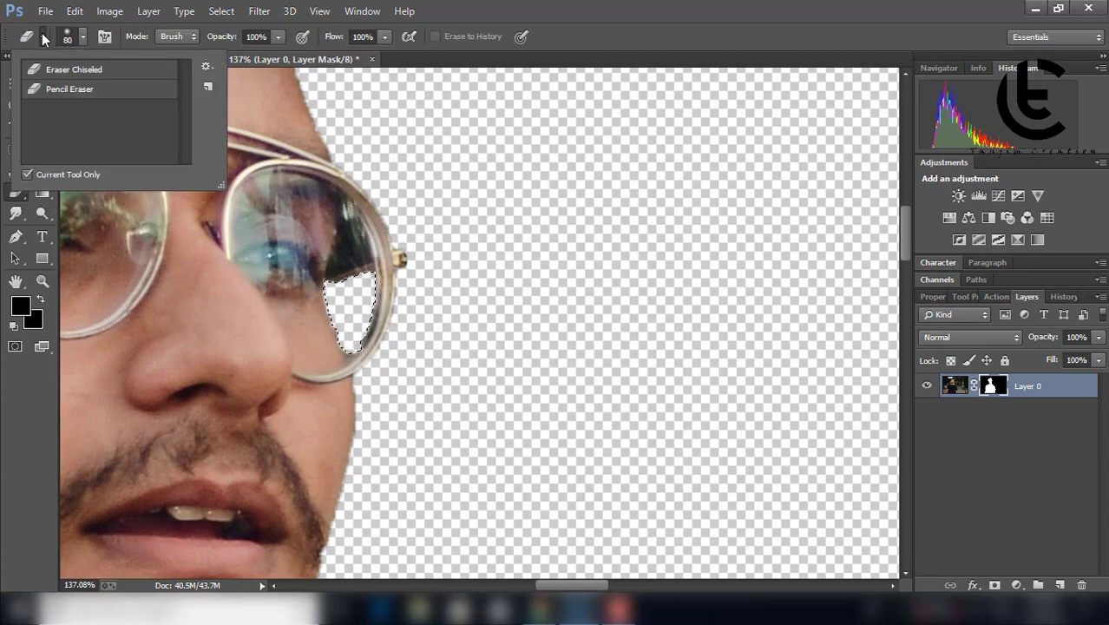
pyautogui.click(41, 33)
pyautogui.press('m')
pyautogui.hotkey('ctrl', 'd')
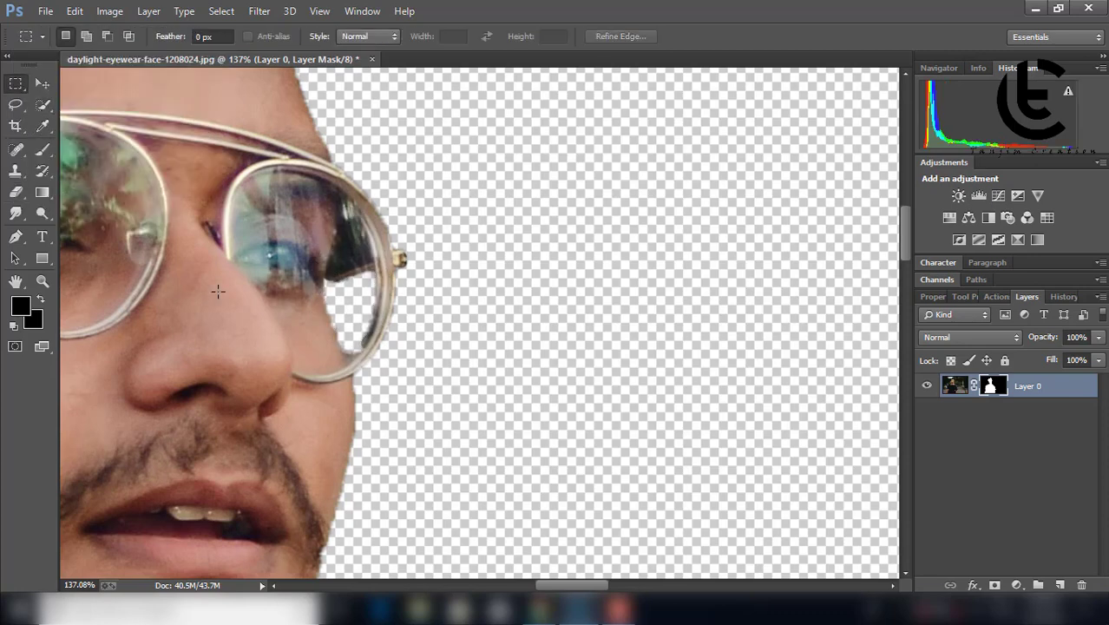
# - Select and erase the remaining dark area inside the lens, then deselect and fit the view
pyautogui.press('w')
pyautogui.moveTo(345, 224); pyautogui.dragTo(353, 260)
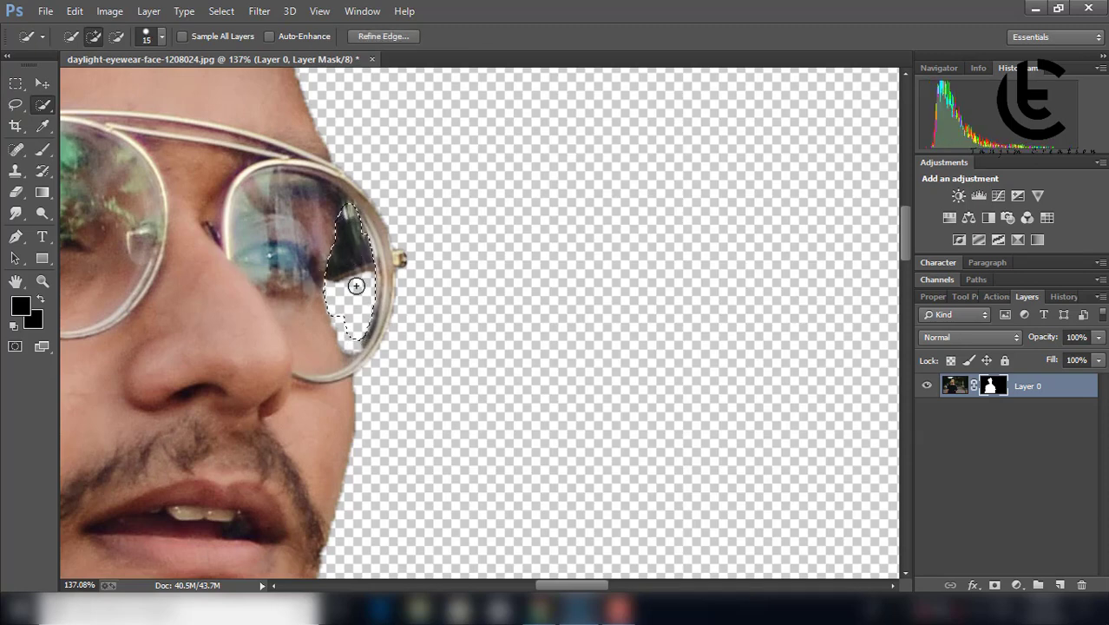
pyautogui.moveTo(326, 297); pyautogui.dragTo(377, 330)
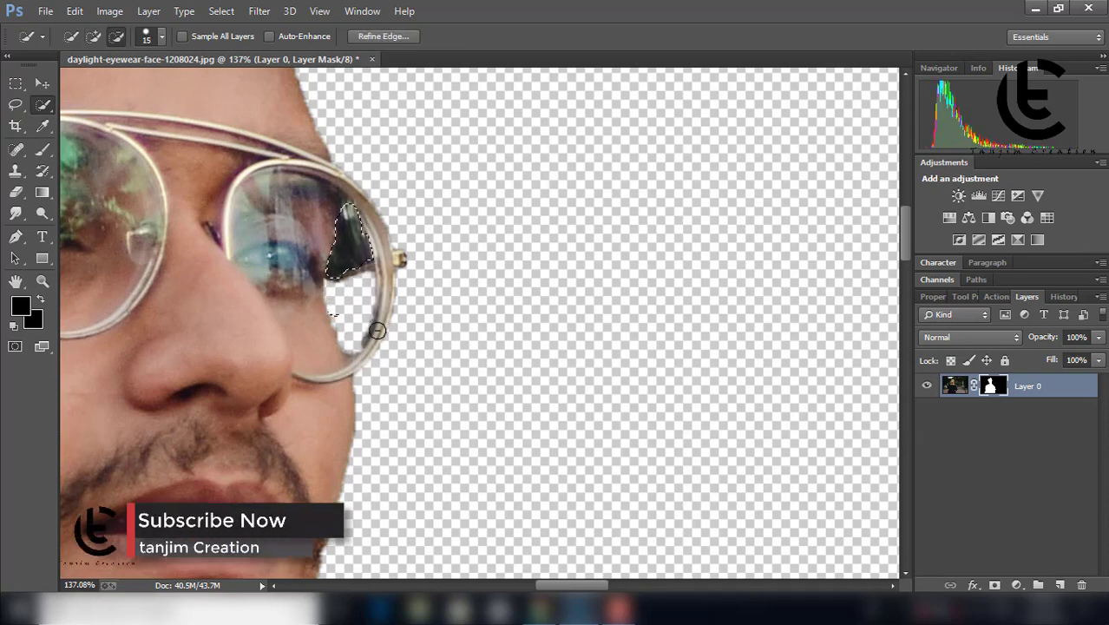
pyautogui.press('e')
pyautogui.moveTo(409, 240); pyautogui.dragTo(347, 247)
pyautogui.hotkey('ctrl', 'd')
pyautogui.press('m')
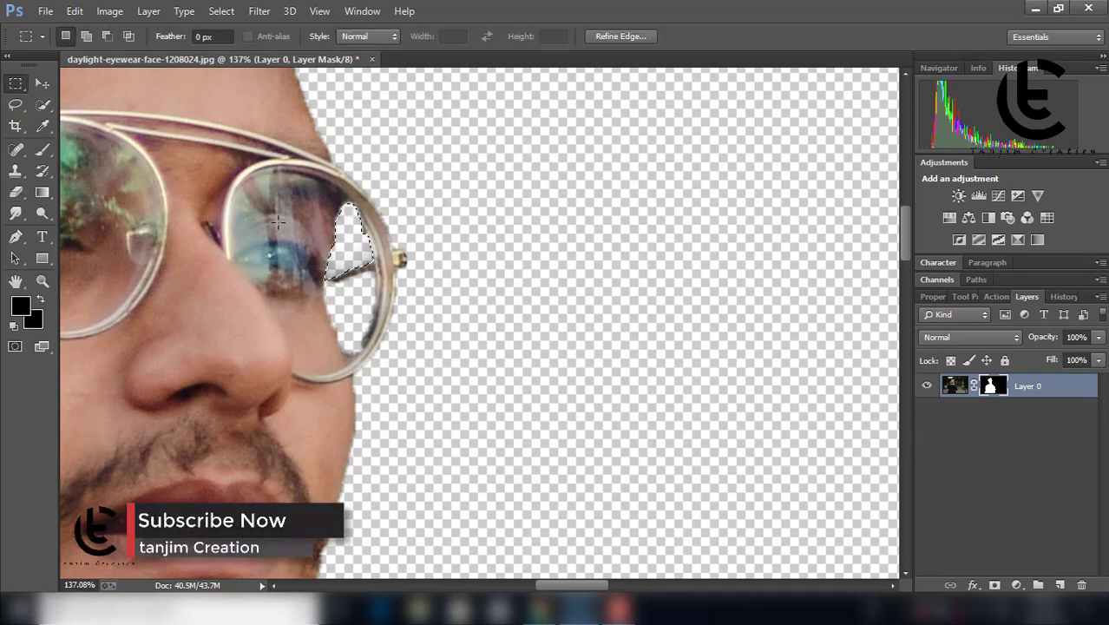
pyautogui.press('z')
pyautogui.hotkey('ctrl', '0')
# - Select and erase the grey strip between the shirt and the first arm
pyautogui.moveTo(396, 485); pyautogui.dragTo(910, 438)
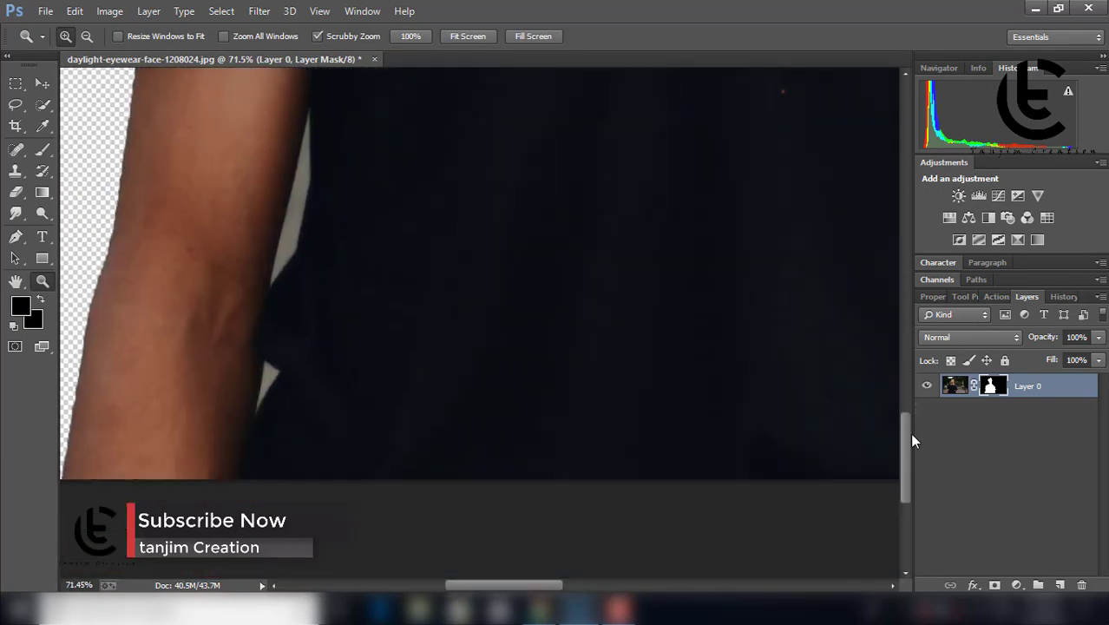
pyautogui.press('w')
pyautogui.moveTo(303, 222); pyautogui.dragTo(311, 180)
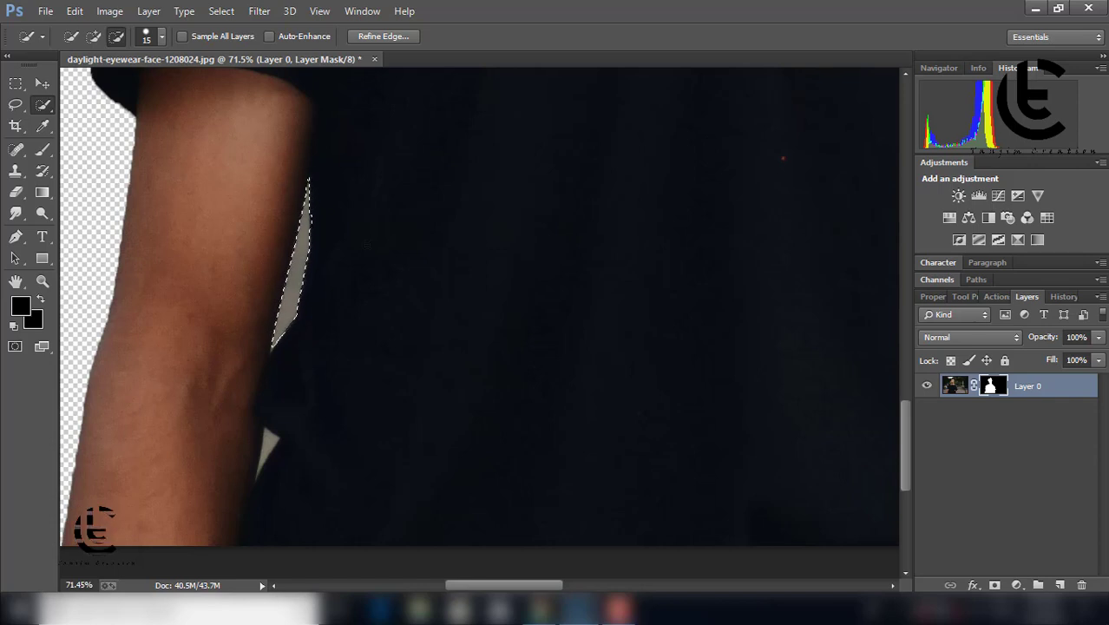
pyautogui.press('e')
pyautogui.moveTo(306, 187); pyautogui.dragTo(277, 339)
pyautogui.press('w')
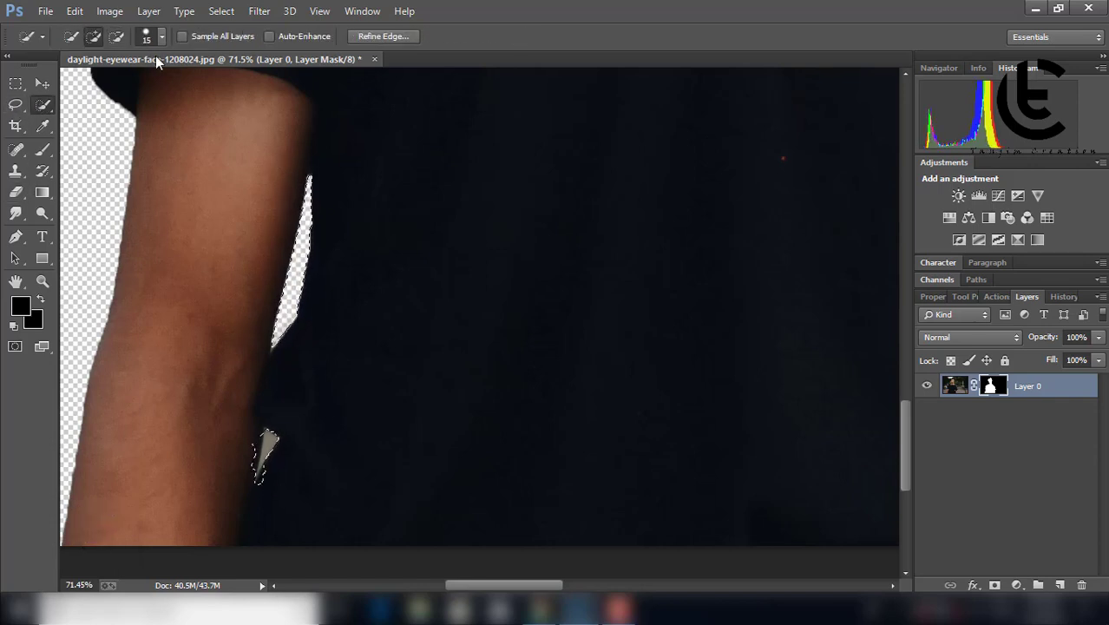
pyautogui.press('alt')
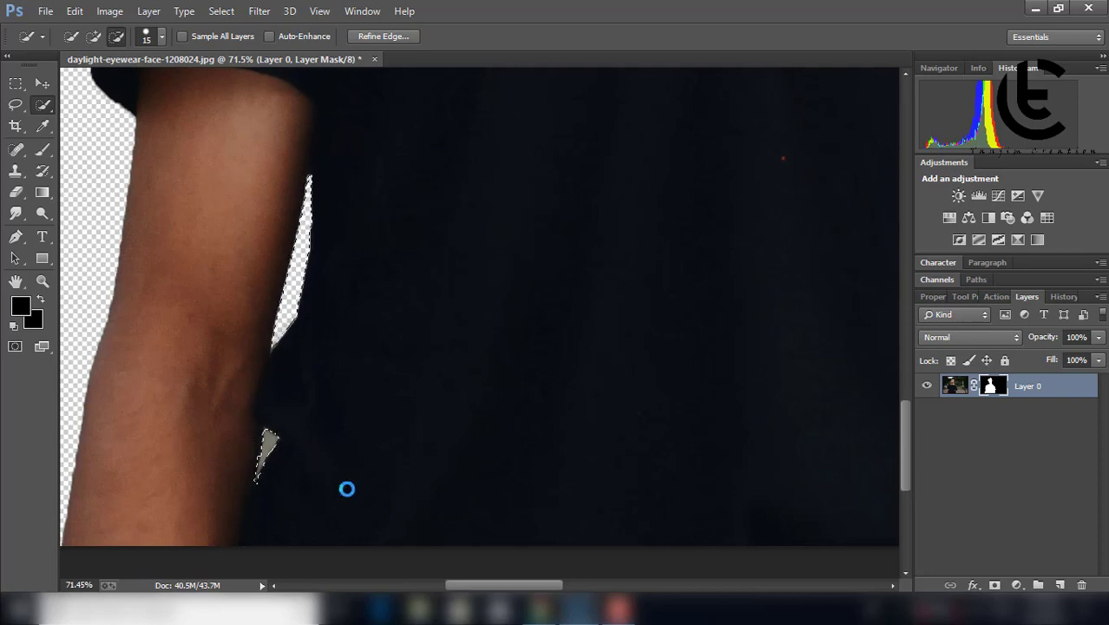
# - Select and erase the grey gap beside the other arm, then deselect and zoom out
pyautogui.press('z')
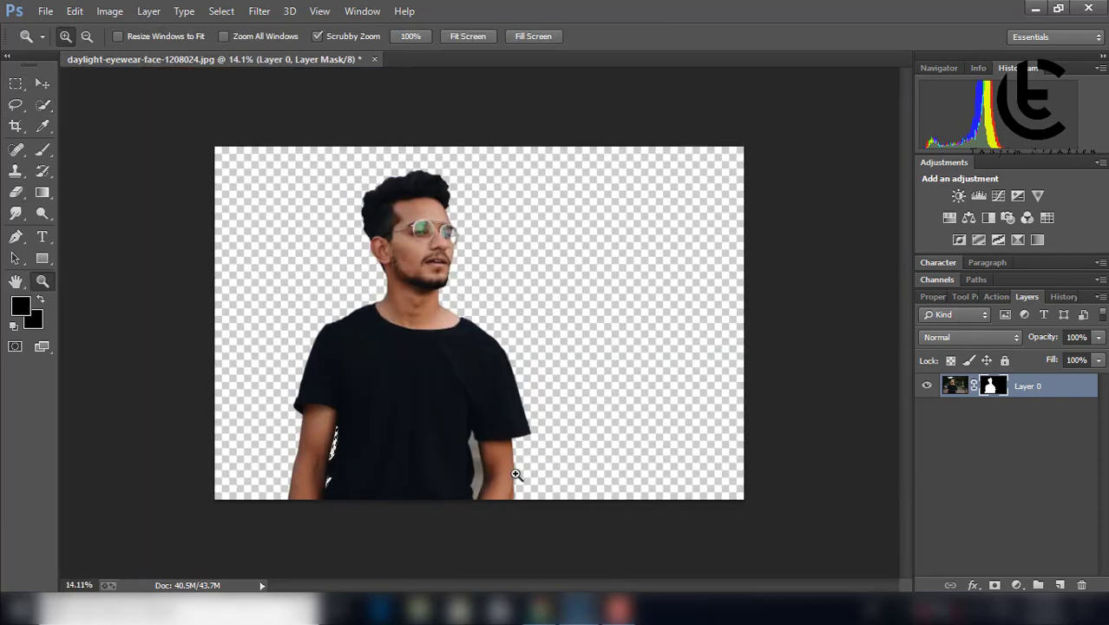
pyautogui.moveTo(520, 371); pyautogui.dragTo(608, 371)
pyautogui.press('w')
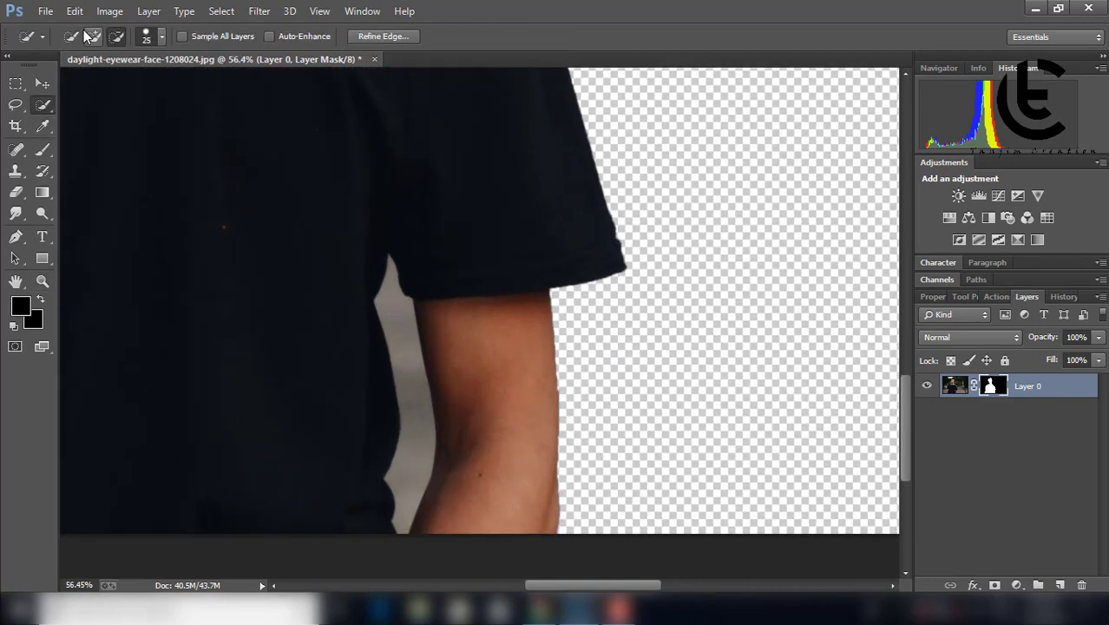
pyautogui.click(90, 36)
pyautogui.click(406, 397)
pyautogui.press('b')
pyautogui.moveTo(391, 269); pyautogui.dragTo(408, 494)
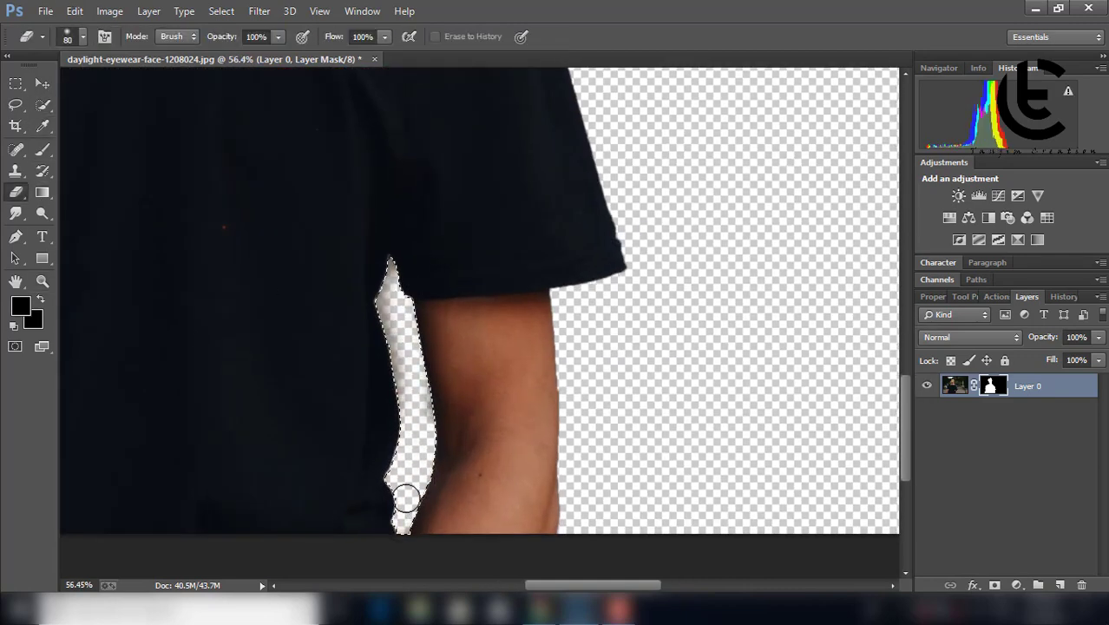
pyautogui.moveTo(386, 286); pyautogui.dragTo(408, 521)
pyautogui.press('m')
pyautogui.hotkey('ctrl', 'd')
pyautogui.press('z')
pyautogui.moveTo(486, 313); pyautogui.dragTo(451, 312)
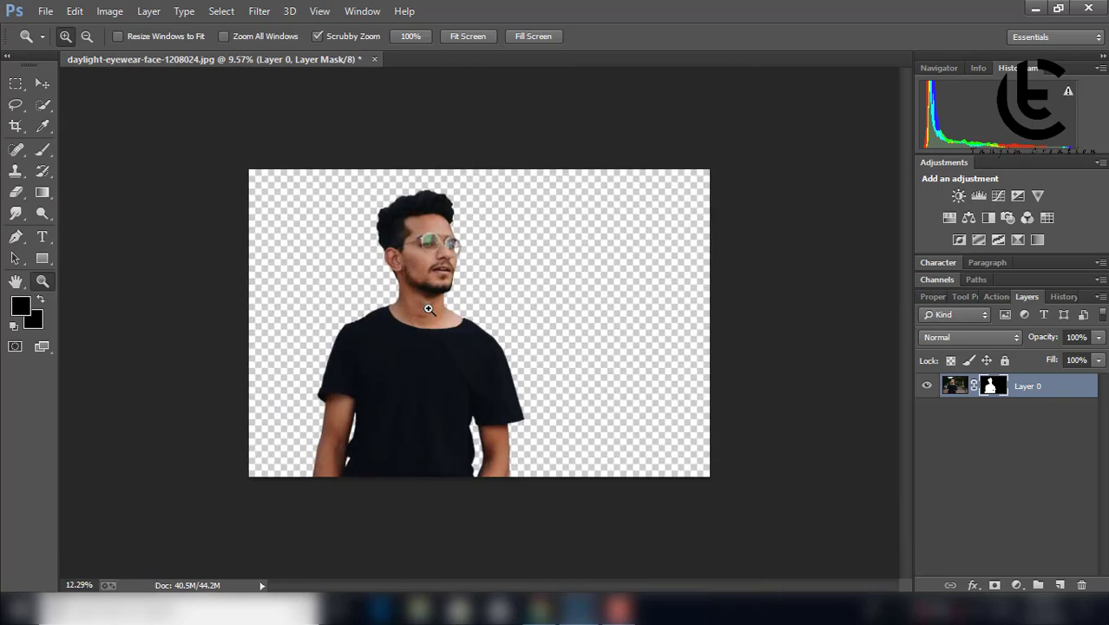
# - Refine the layer mask with a 0.3 feather and inspect the cut-out edges
pyautogui.rightClick(992, 385)
pyautogui.click(965, 524)
pyautogui.click(797, 465)
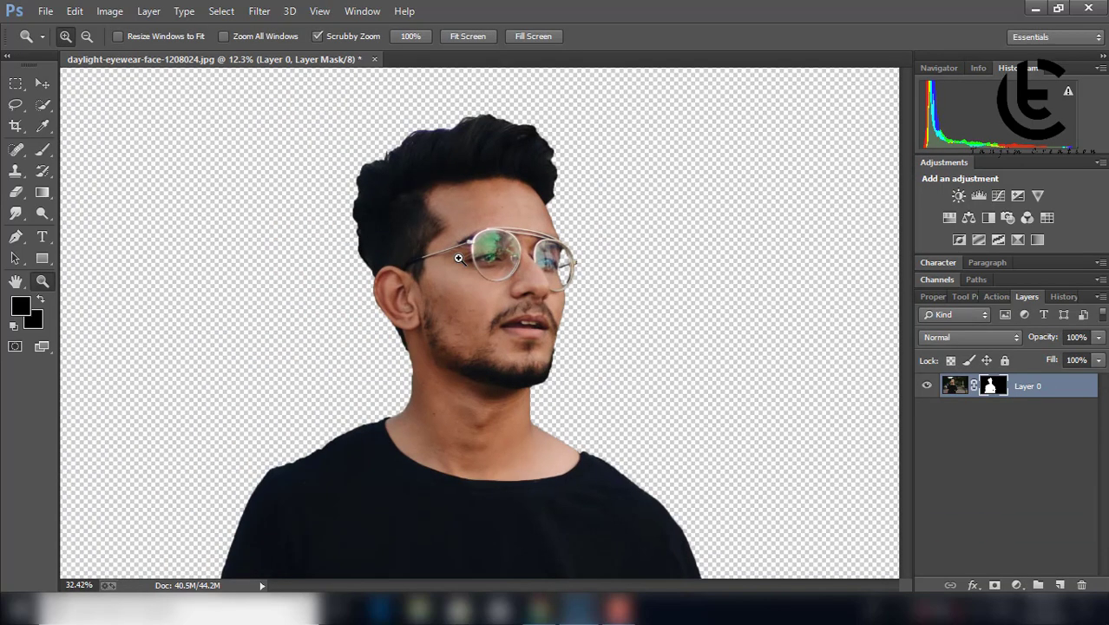
pyautogui.rightClick(995, 386)
pyautogui.click(968, 523)
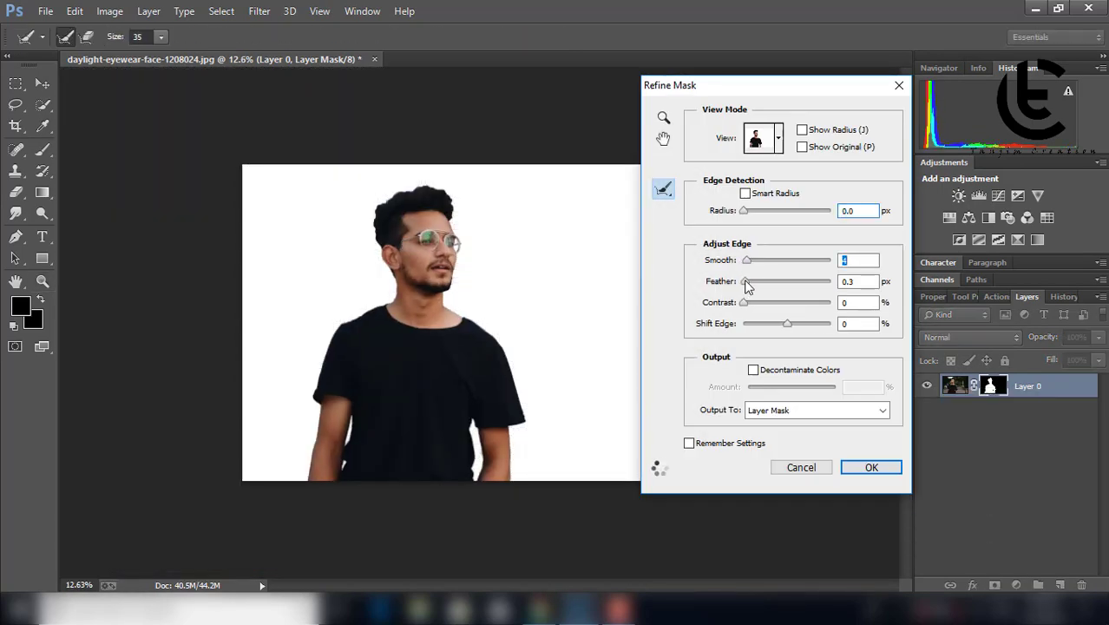
pyautogui.click(870, 467)
pyautogui.moveTo(538, 281)
pyautogui.mouseDown()
pyautogui.moveTo(468, 203)
pyautogui.moveTo(514, 259)
pyautogui.mouseUp()
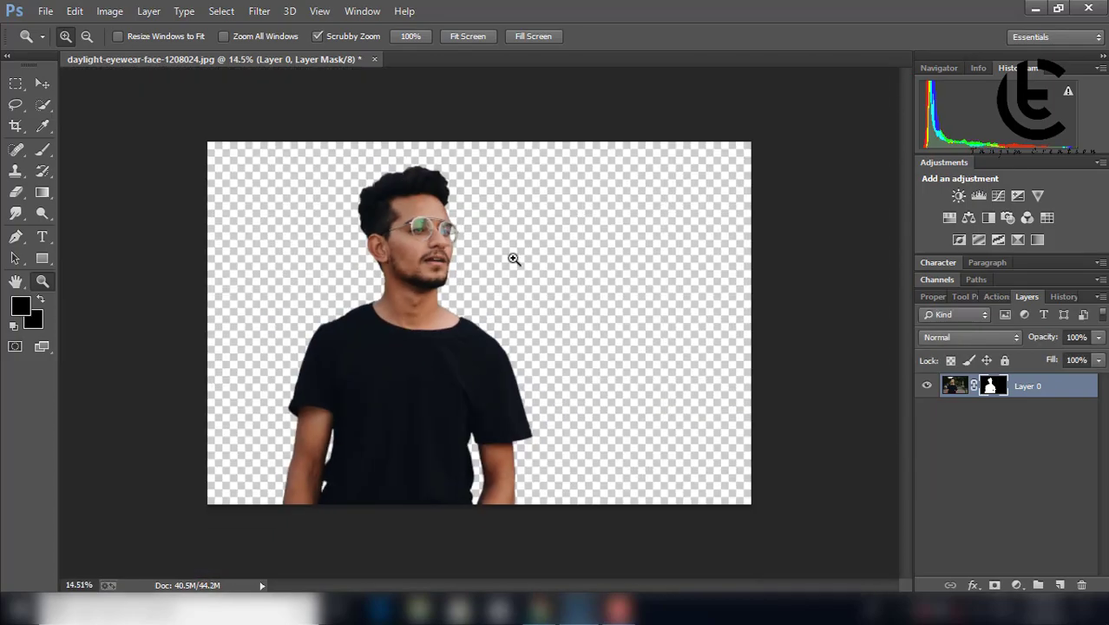
pyautogui.moveTo(558, 489); pyautogui.dragTo(521, 489)
# - Apply the layer mask, duplicate the layer, and hide the original Layer 0
pyautogui.rightClick(995, 386)
pyautogui.click(919, 439)
pyautogui.moveTo(1024, 386); pyautogui.dragTo(1060, 585)
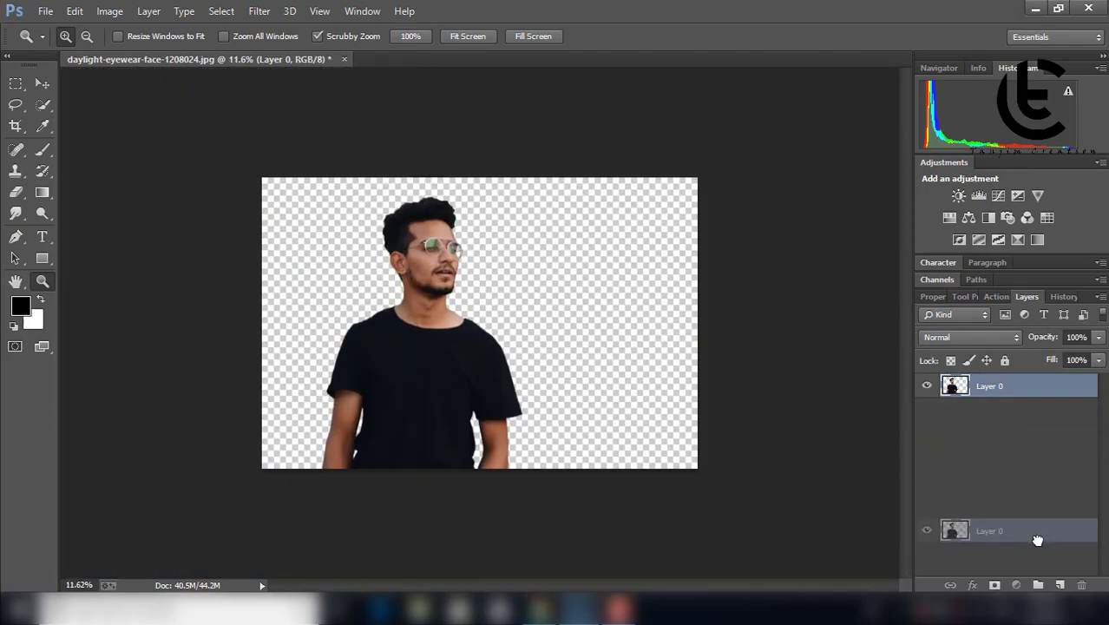
pyautogui.click(927, 410)
pyautogui.moveTo(458, 249)
pyautogui.mouseDown()
pyautogui.moveTo(767, 383)
pyautogui.moveTo(657, 308)
pyautogui.mouseUp()
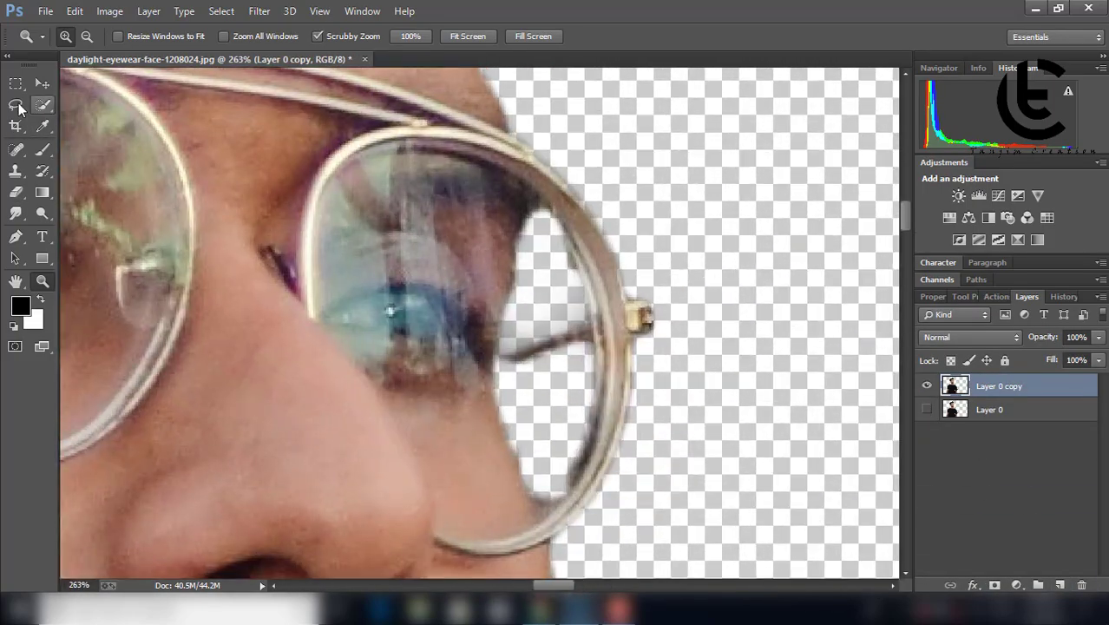
# - Lasso the glasses temple arm, copy it to a new layer, and shrink it into the lens
pyautogui.click(17, 106)
pyautogui.moveTo(510, 373)
pyautogui.mouseDown()
pyautogui.moveTo(512, 346)
pyautogui.moveTo(534, 360)
pyautogui.mouseUp()
pyautogui.rightClick(549, 344)
pyautogui.click(595, 127)
pyautogui.hotkey('ctrl', 't')
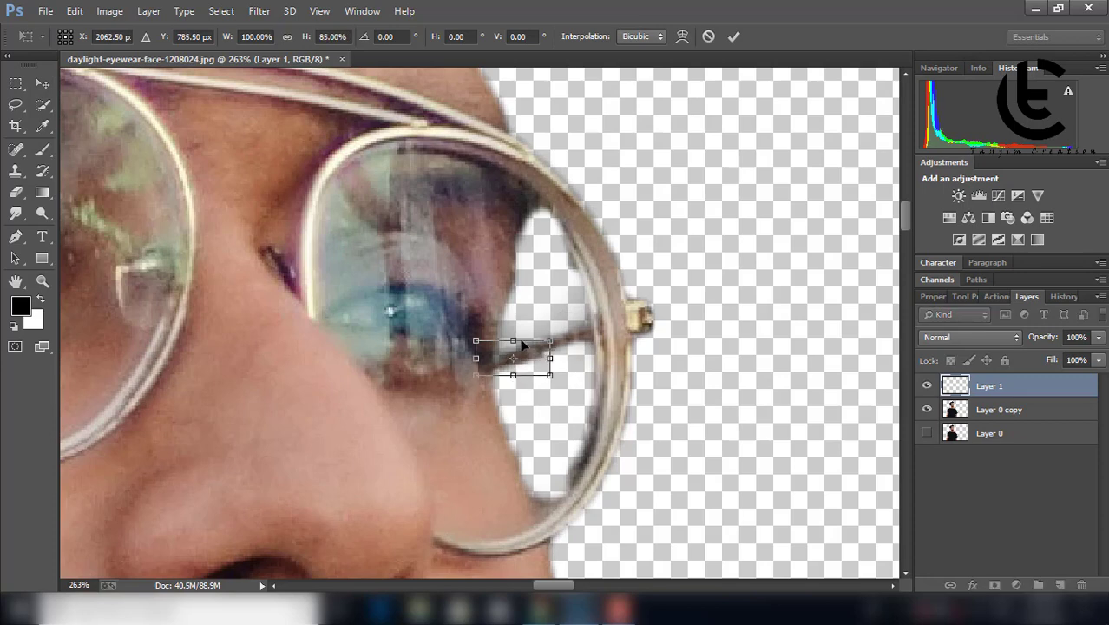
pyautogui.moveTo(513, 389)
pyautogui.mouseDown()
pyautogui.moveTo(513, 368)
pyautogui.moveTo(546, 368)
pyautogui.mouseUp()
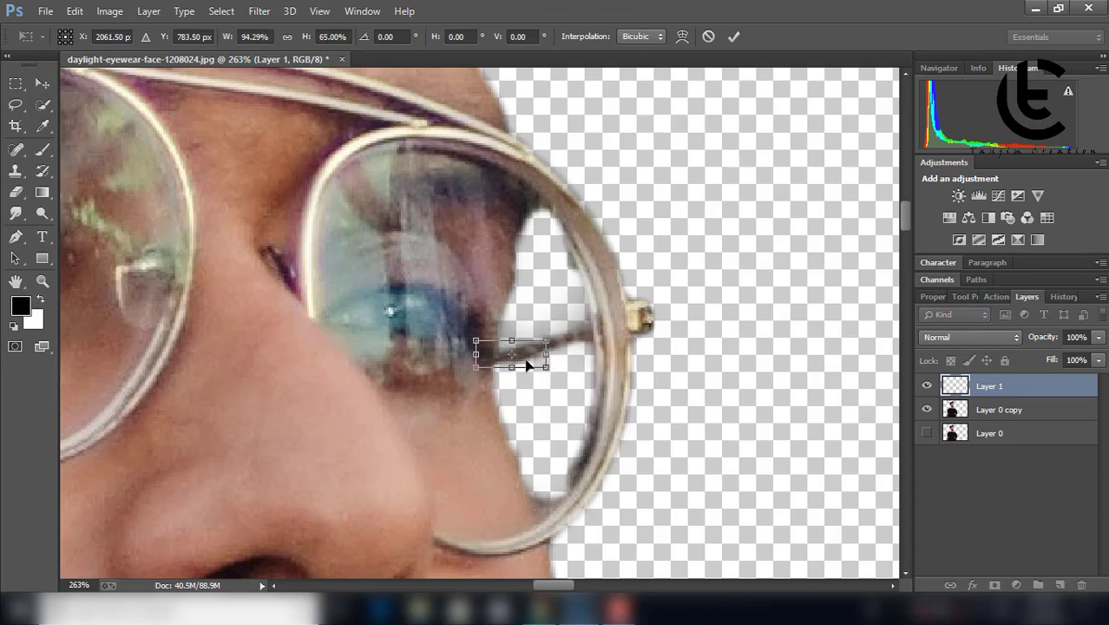
pyautogui.click(733, 37)
# - Erase the arm patch's rough edges, merge it into Layer 0 copy, and start Place Embedded
pyautogui.press('e')
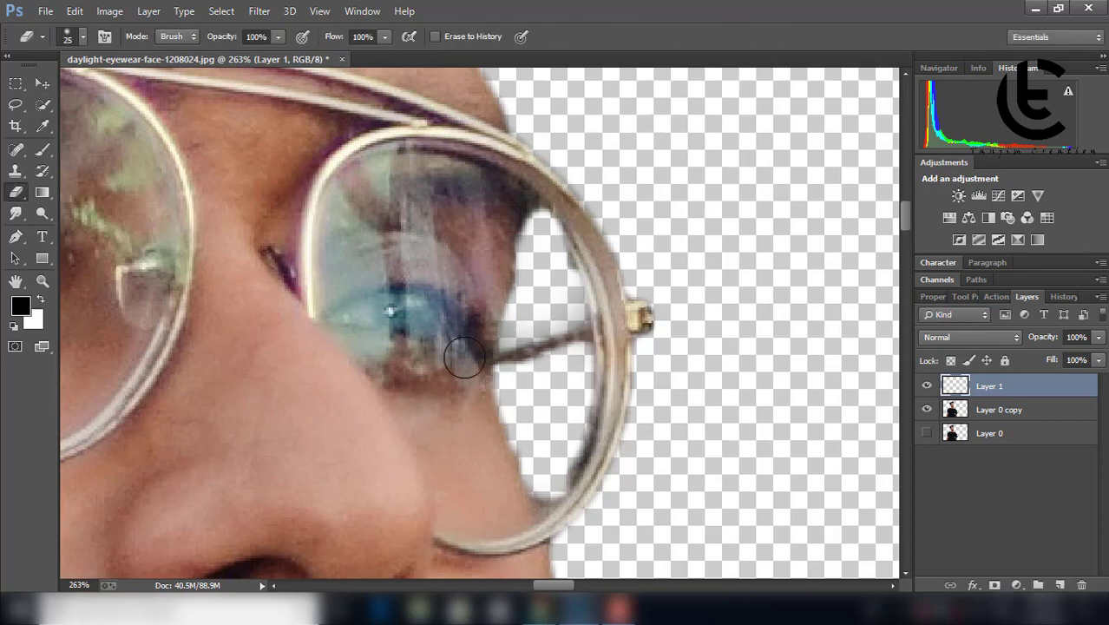
pyautogui.click(41, 282)
pyautogui.moveTo(486, 396); pyautogui.dragTo(426, 397)
pyautogui.rightClick(989, 386)
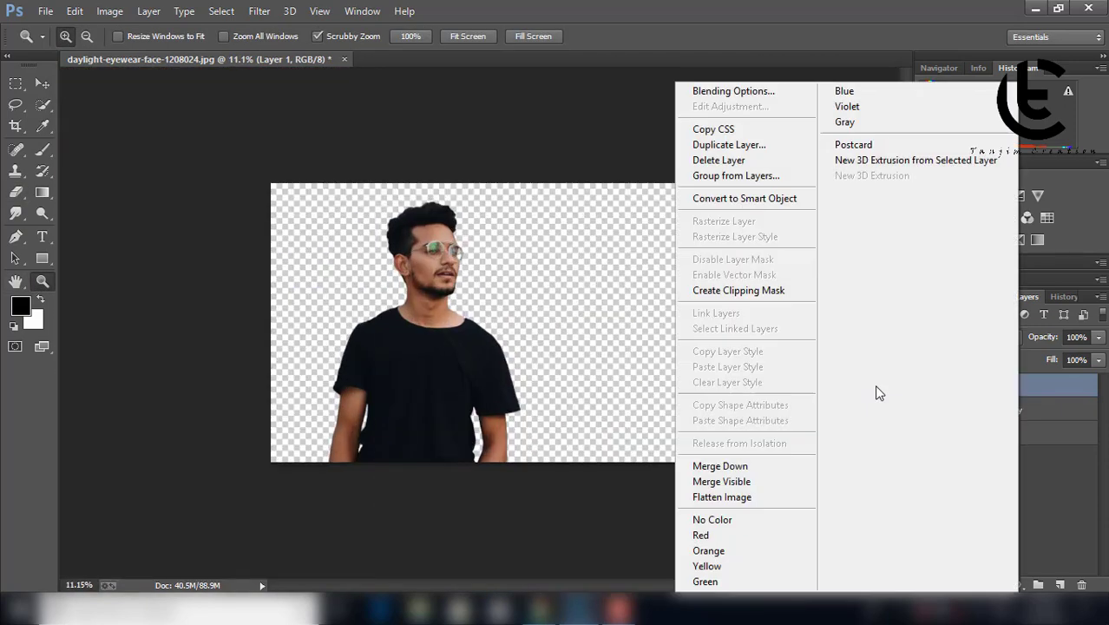
pyautogui.click(717, 463)
pyautogui.moveTo(427, 256); pyautogui.dragTo(532, 321)
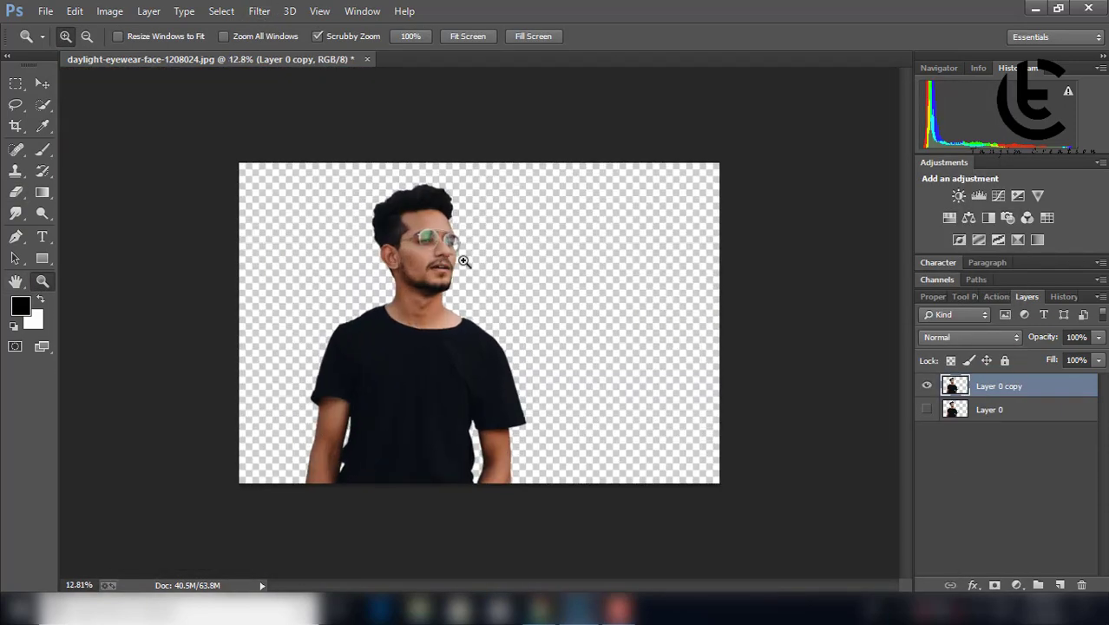
pyautogui.click(42, 11)
pyautogui.click(78, 277)
# - Place the crowd image ins6 from Downloads, enlarge it, and rasterize its layer
pyautogui.scroll(-2, 530, 286)
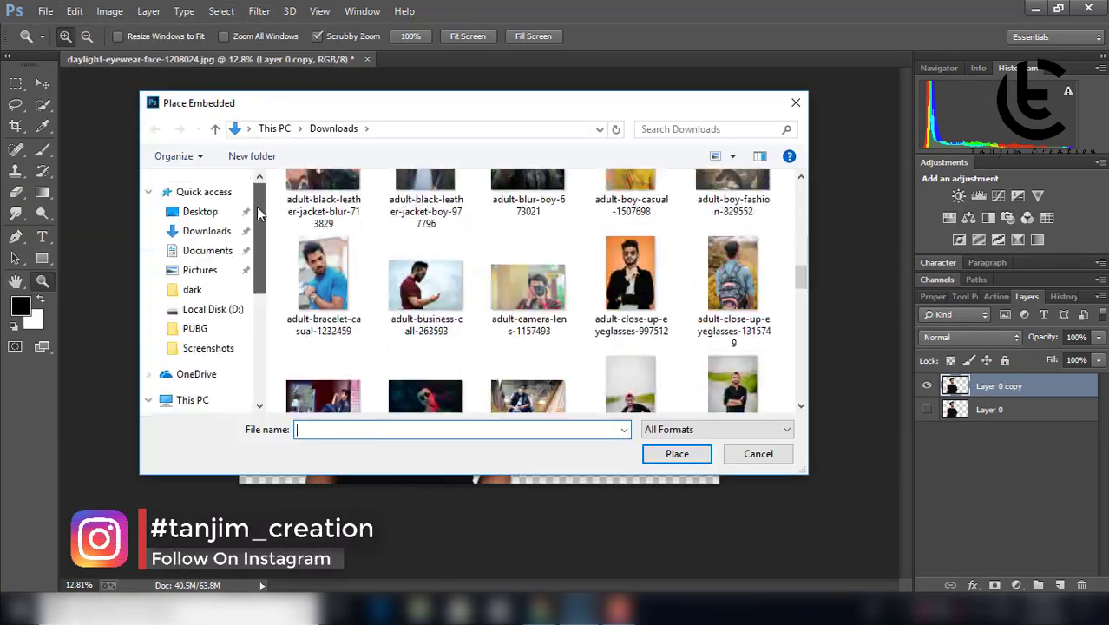
pyautogui.click(200, 210)
pyautogui.moveTo(801, 199)
pyautogui.mouseDown()
pyautogui.moveTo(803, 268)
pyautogui.moveTo(820, 302)
pyautogui.mouseUp()
pyautogui.doubleClick(323, 321)
pyautogui.moveTo(479, 319); pyautogui.dragTo(436, 203)
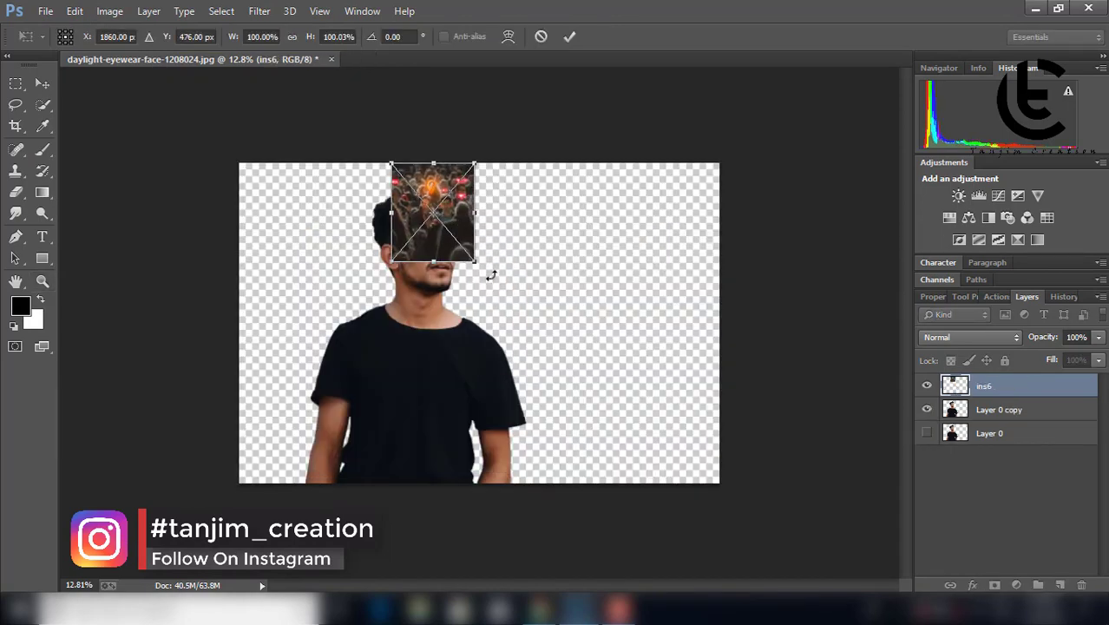
pyautogui.moveTo(477, 247); pyautogui.dragTo(666, 482)
pyautogui.press('Return')
pyautogui.rightClick(989, 385)
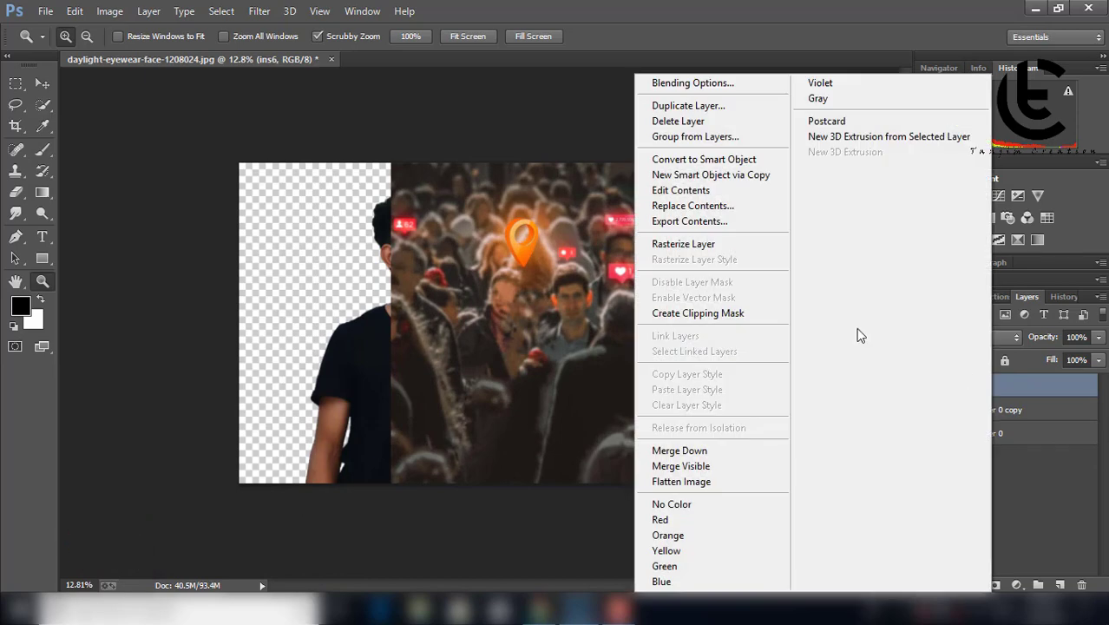
pyautogui.click(694, 243)
# - Crop the canvas taller and narrower, then move the man to the right
pyautogui.click(997, 409)
pyautogui.press('c')
pyautogui.moveTo(480, 163); pyautogui.dragTo(480, 119)
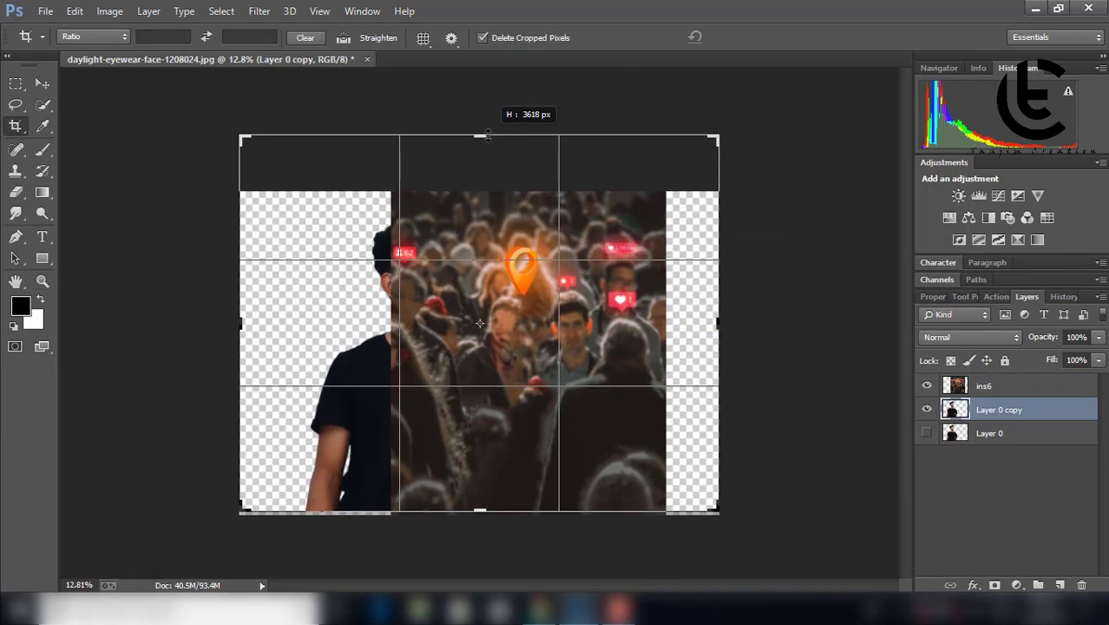
pyautogui.moveTo(307, 300); pyautogui.dragTo(265, 318)
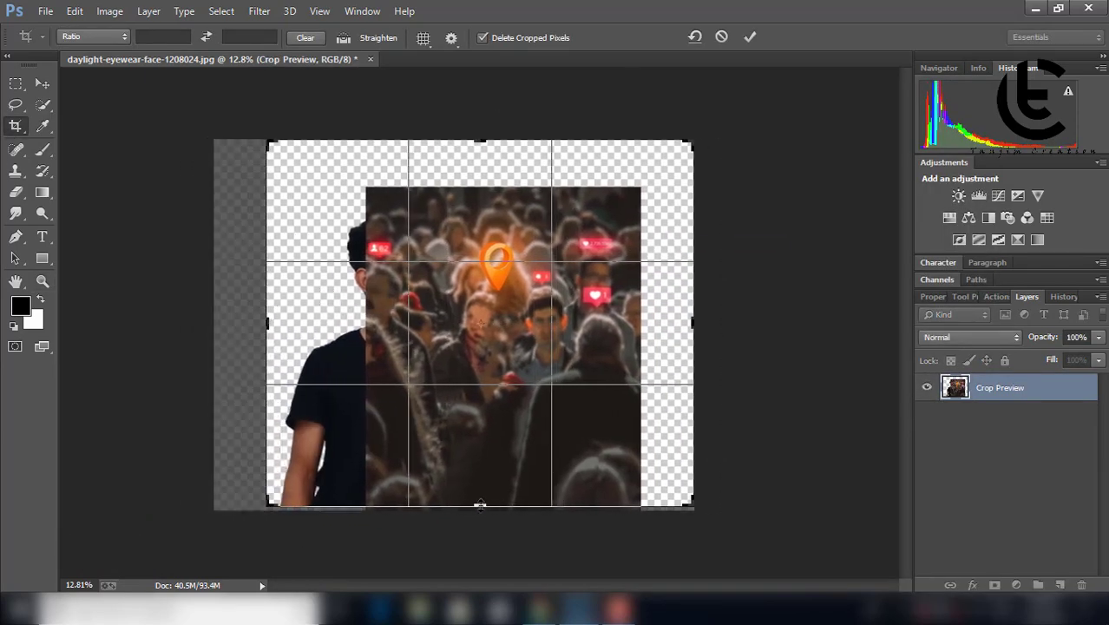
pyautogui.moveTo(692, 321); pyautogui.dragTo(666, 321)
pyautogui.press('Return')
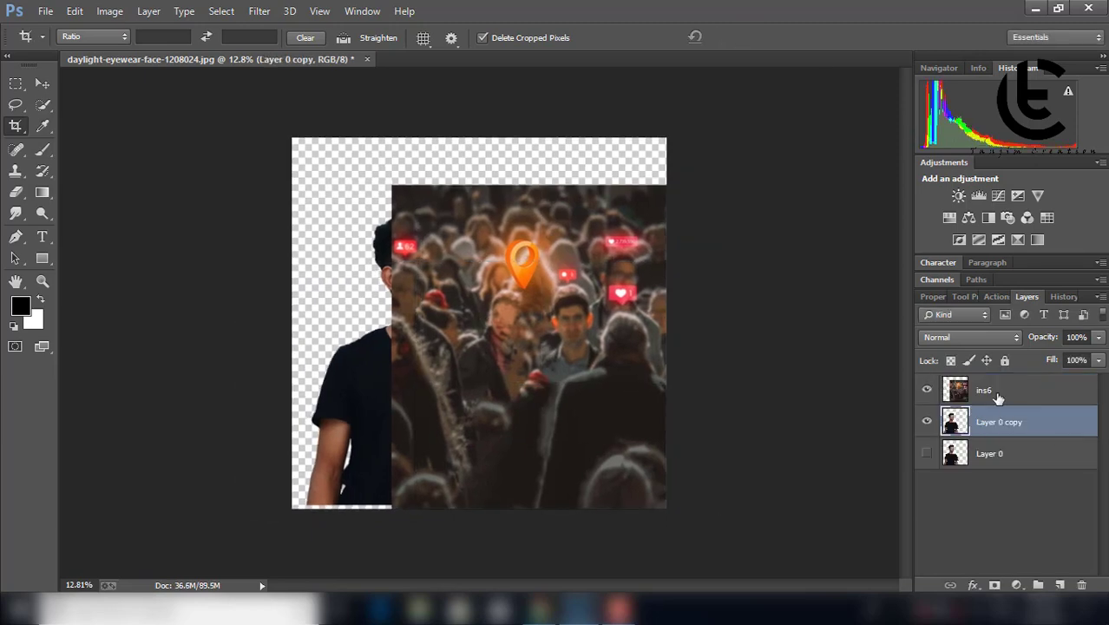
pyautogui.press('v')
pyautogui.moveTo(364, 365); pyautogui.dragTo(486, 334)
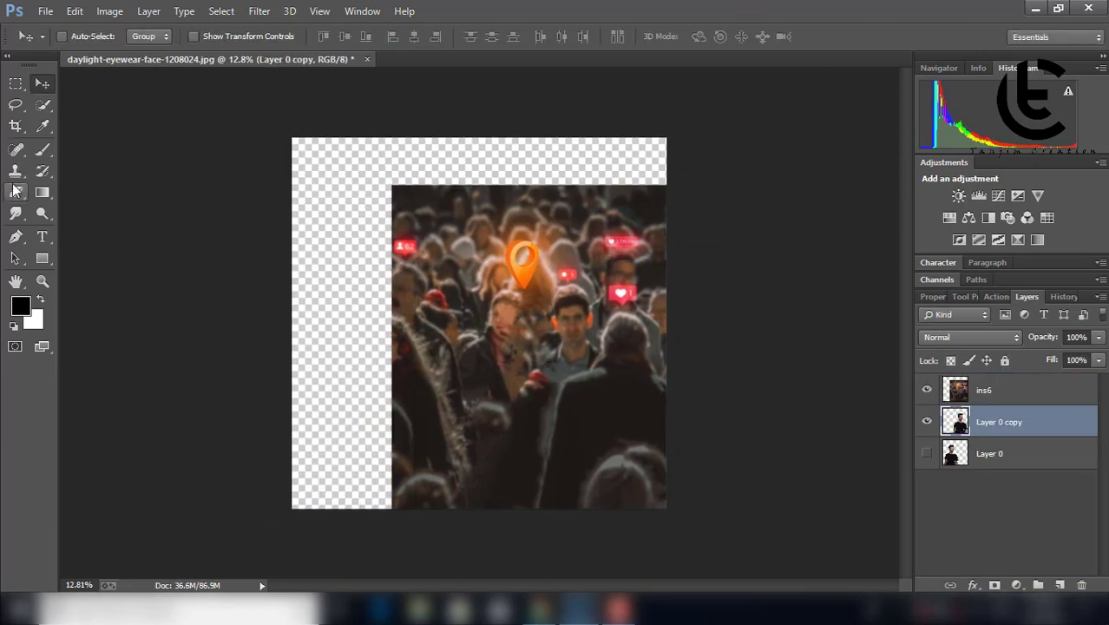
# - Crop again, trimming the empty left side and extending the canvas to 3931 px tall
pyautogui.click(14, 126)
pyautogui.moveTo(292, 321); pyautogui.dragTo(333, 322)
pyautogui.moveTo(481, 139); pyautogui.dragTo(481, 119)
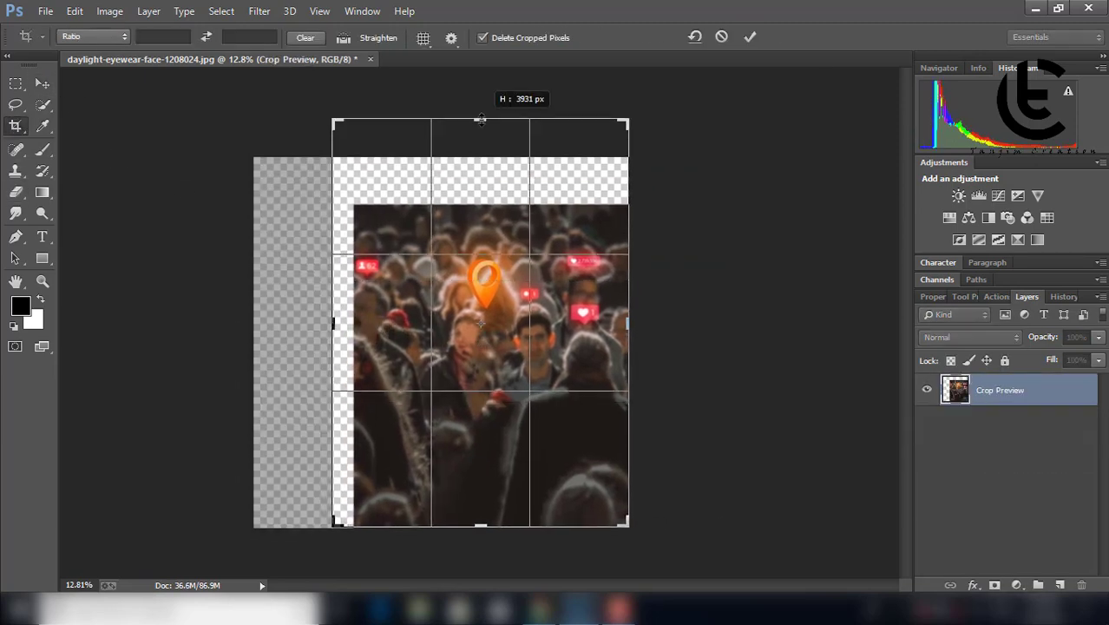
pyautogui.press('Return')
# - Enlarge the ins6 crowd image to cover the canvas top and bottom
pyautogui.click(996, 387)
pyautogui.press('v')
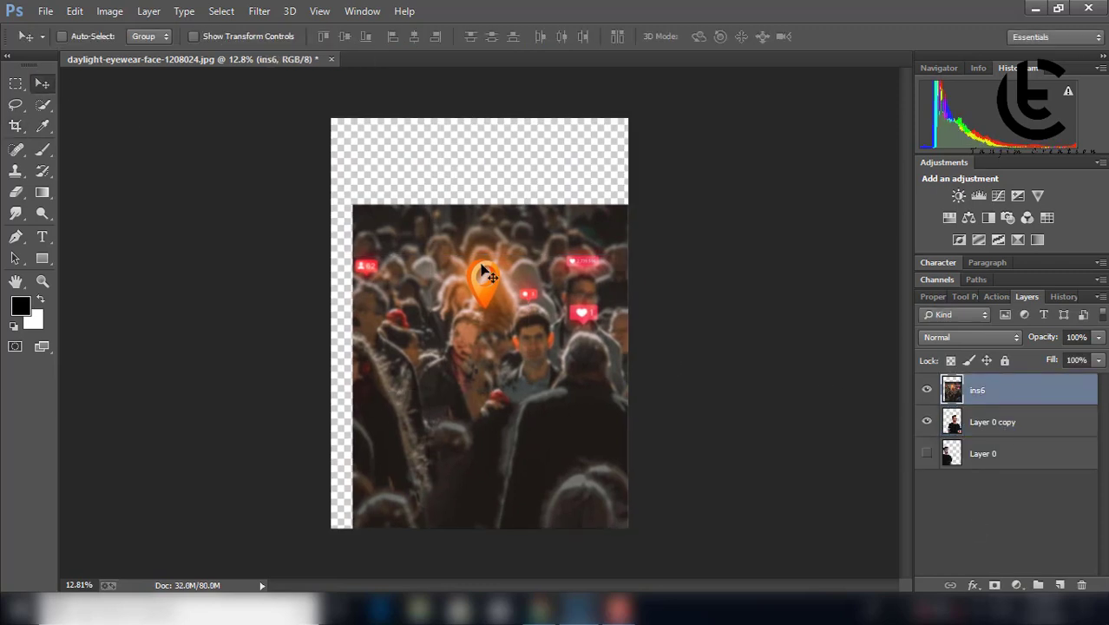
pyautogui.hotkey('ctrl', 't')
pyautogui.moveTo(353, 205); pyautogui.dragTo(331, 118)
pyautogui.moveTo(488, 247); pyautogui.dragTo(489, 185)
pyautogui.moveTo(626, 468); pyautogui.dragTo(679, 529)
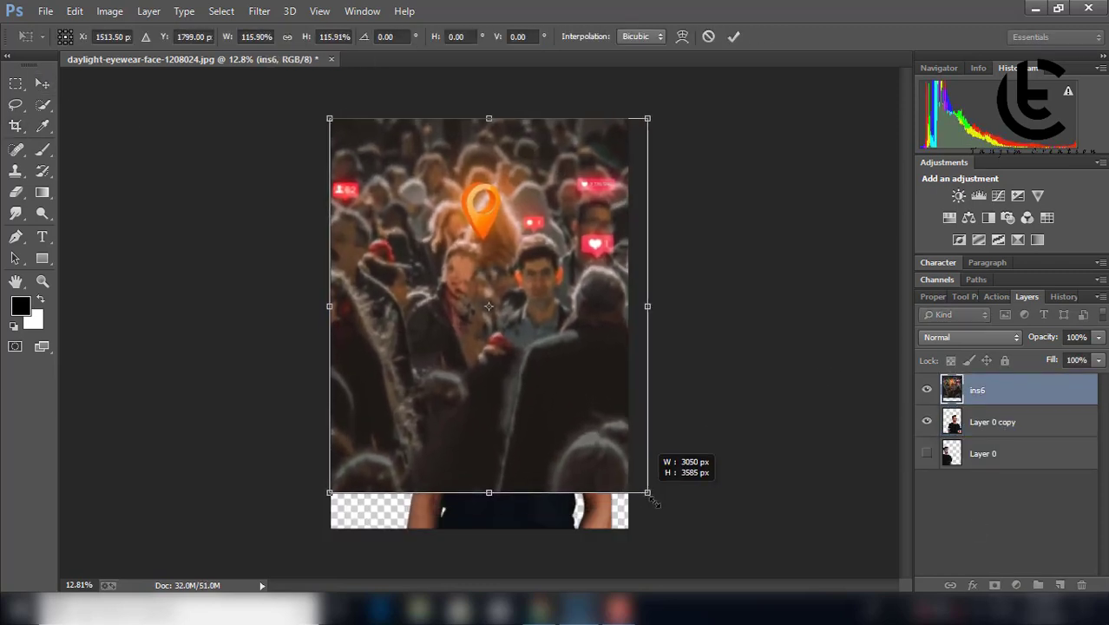
pyautogui.press('Return')
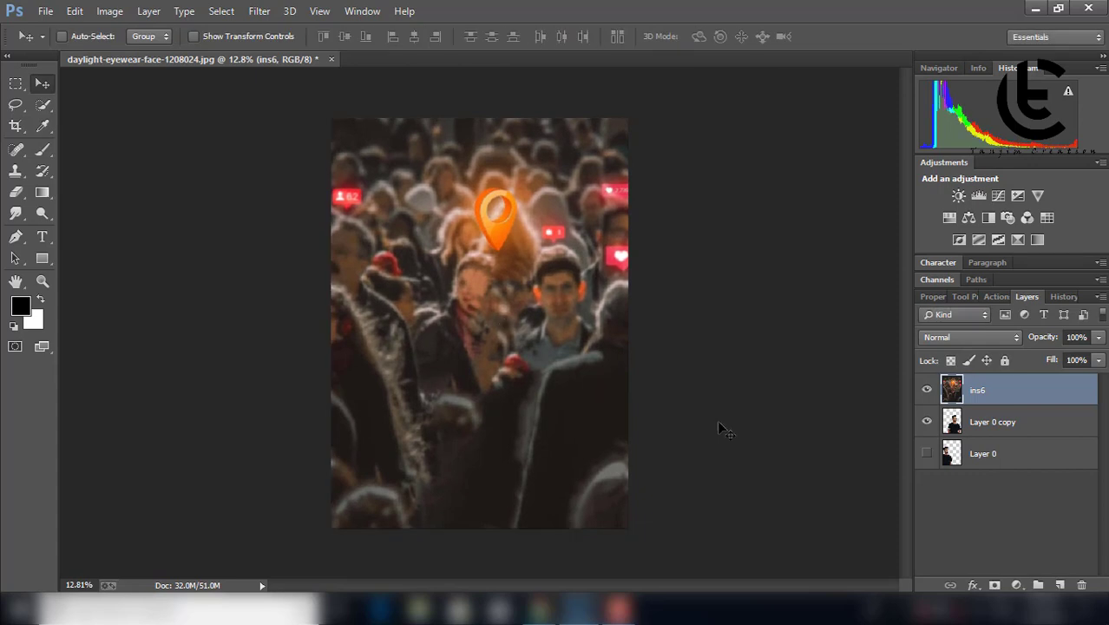
# - Crop the canvas width to match the crowd and move Layer 0 copy above ins6
pyautogui.press('c')
pyautogui.moveTo(626, 322); pyautogui.dragTo(649, 322)
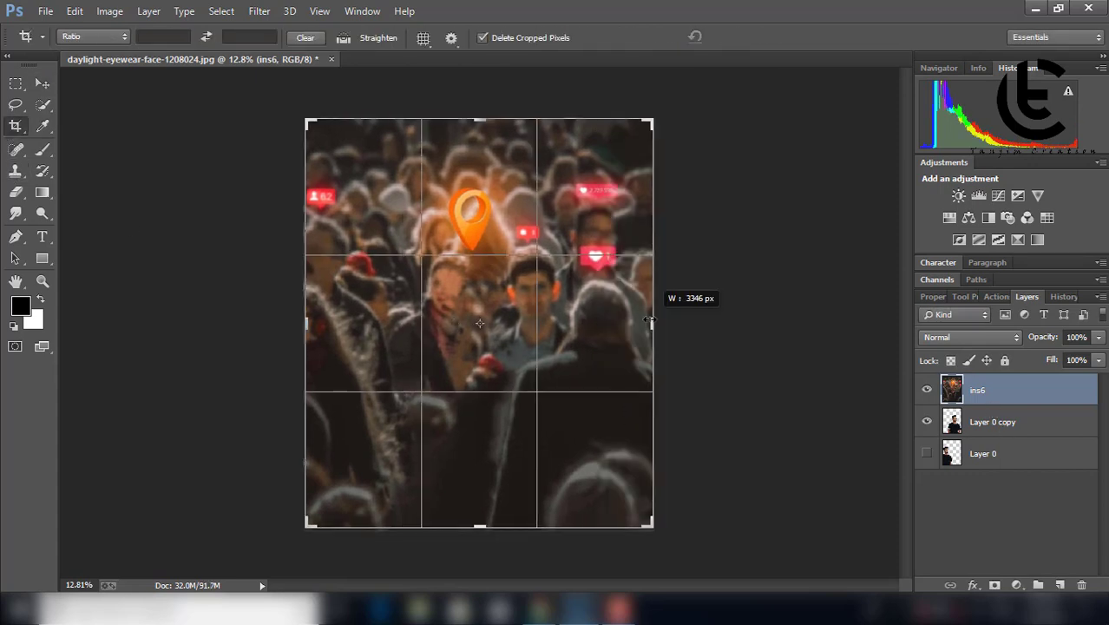
pyautogui.press('Return')
pyautogui.moveTo(990, 422); pyautogui.dragTo(990, 386)
# - Shrink Layer 0 copy to about 86% and shift him left, head below the orange pin
pyautogui.press('z')
pyautogui.moveTo(459, 385); pyautogui.dragTo(443, 384)
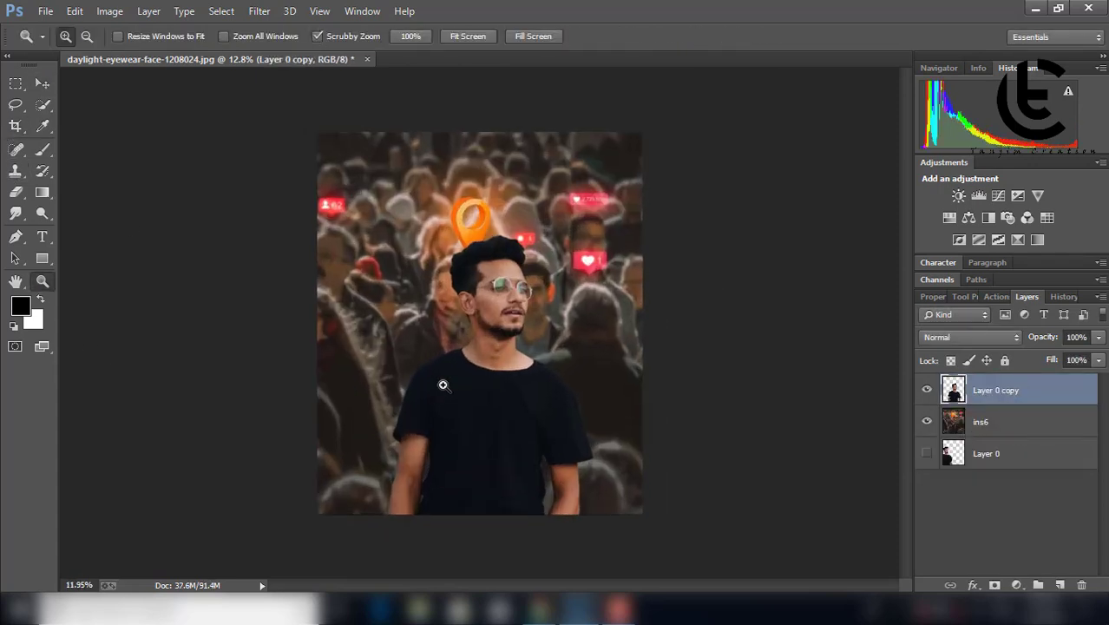
pyautogui.press('v')
pyautogui.hotkey('ctrl', 't')
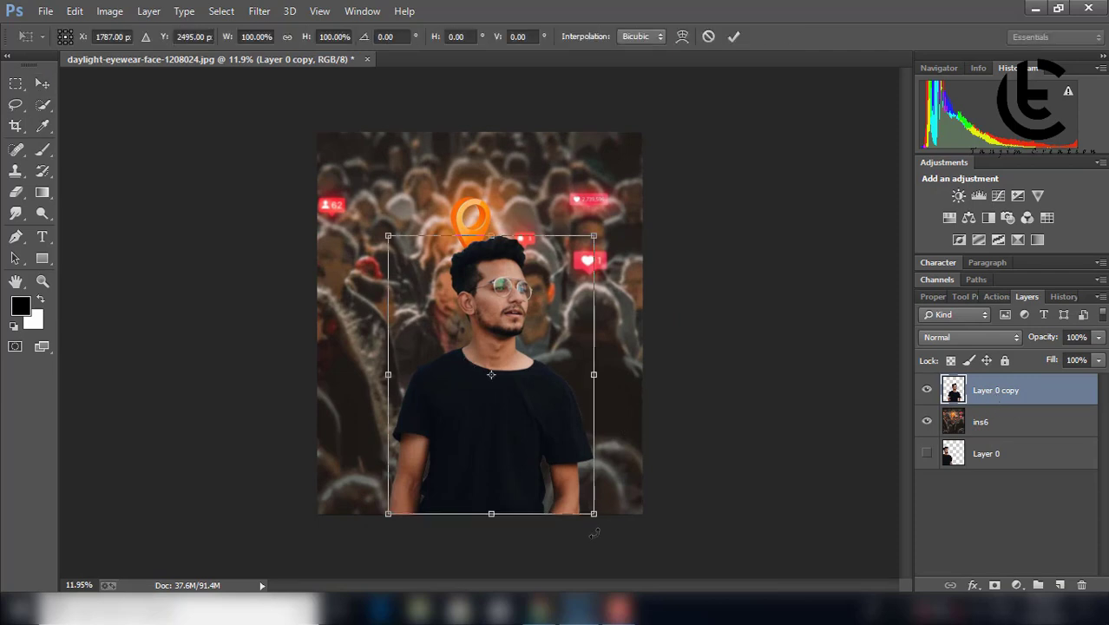
pyautogui.moveTo(385, 234); pyautogui.dragTo(412, 267)
pyautogui.moveTo(535, 334); pyautogui.dragTo(500, 333)
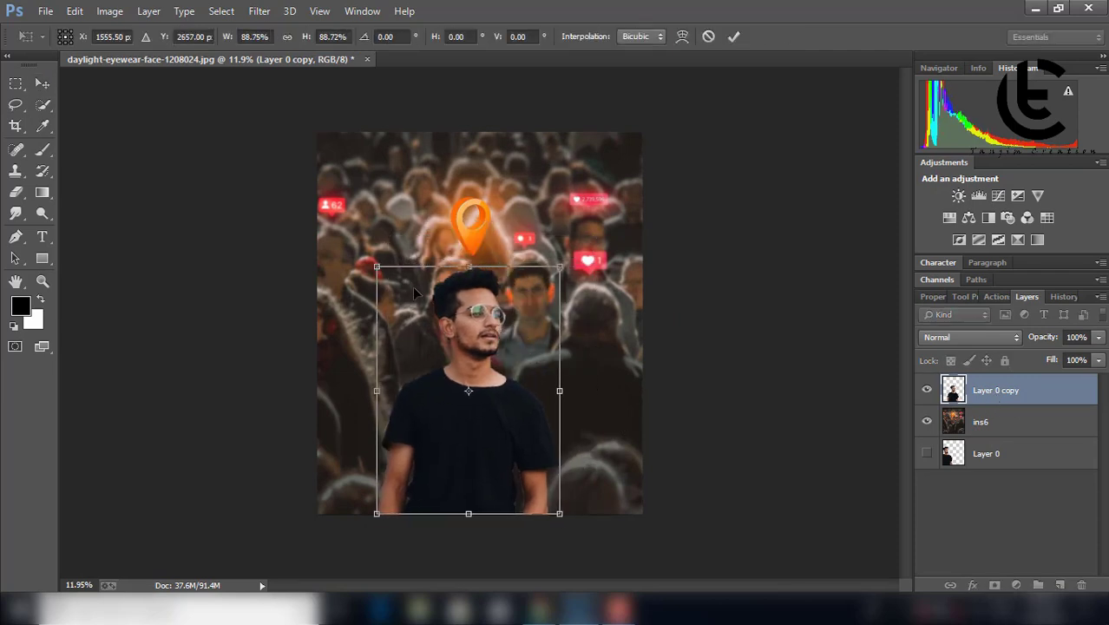
pyautogui.moveTo(376, 269); pyautogui.dragTo(382, 275)
pyautogui.moveTo(559, 512); pyautogui.dragTo(565, 515)
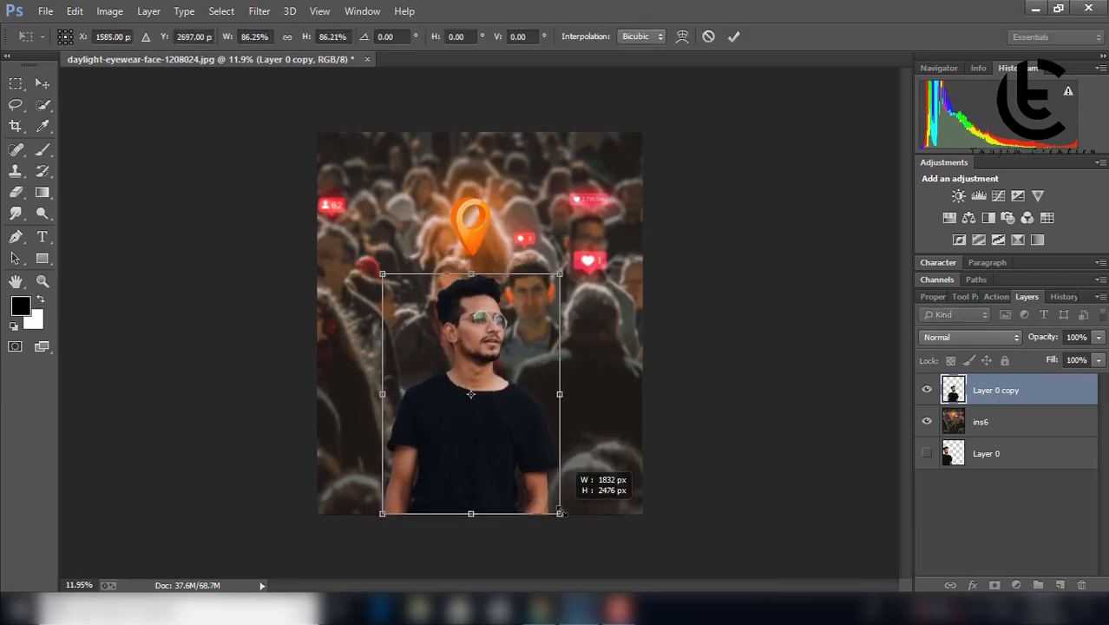
pyautogui.press('Return')
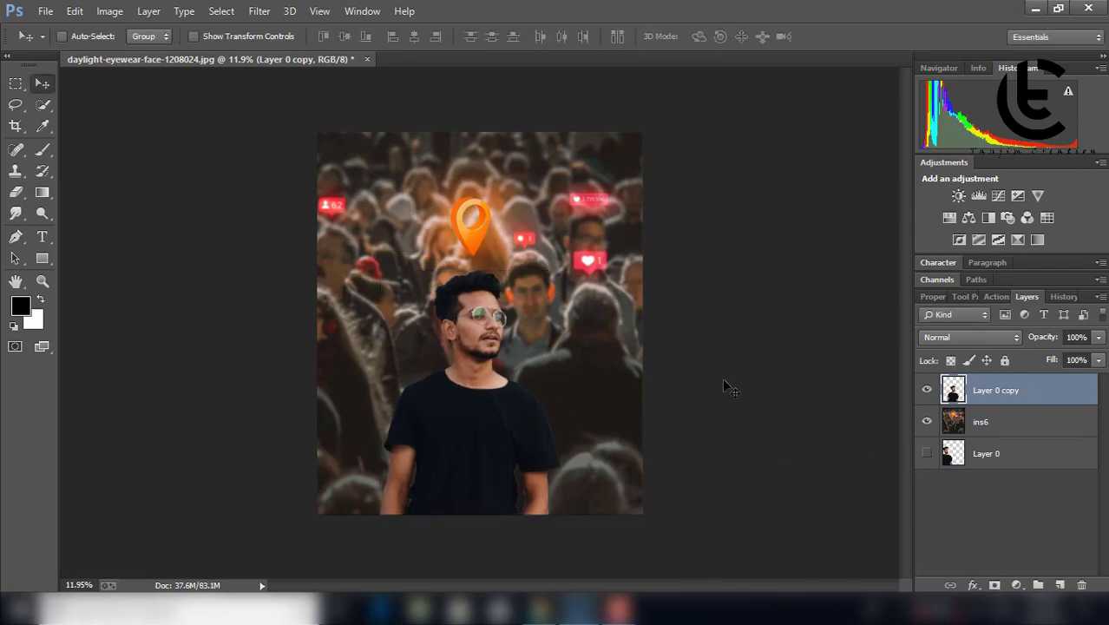
# - Place sadadsa-1-253x300 and enlarge it across the crowd's lower right side
pyautogui.click(45, 11)
pyautogui.click(82, 275)
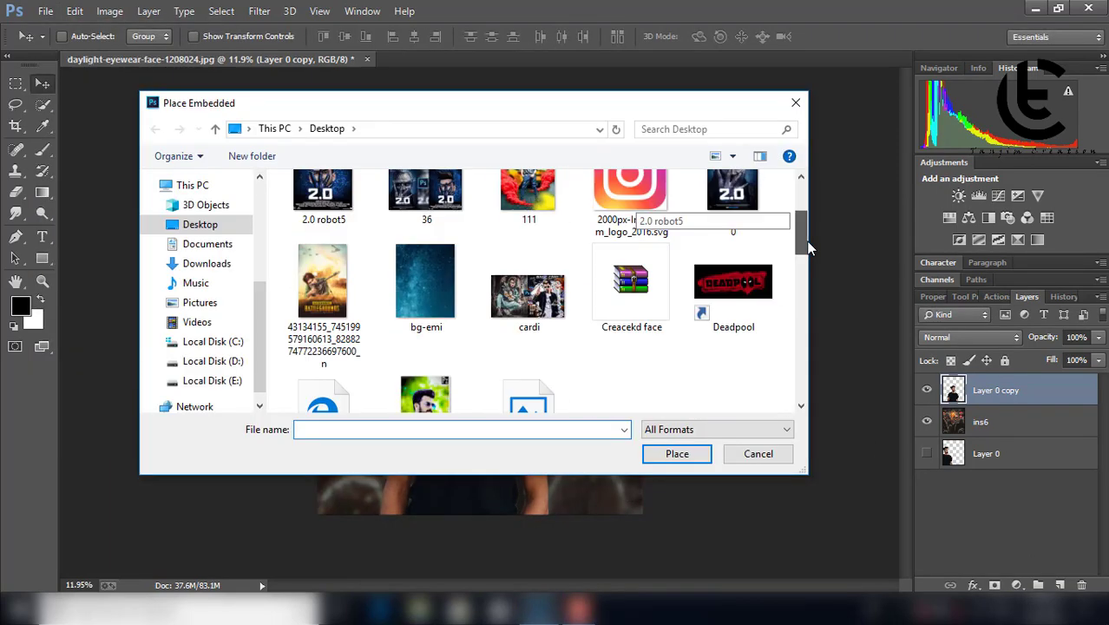
pyautogui.scroll(-5, 799, 364)
pyautogui.doubleClick(580, 351)
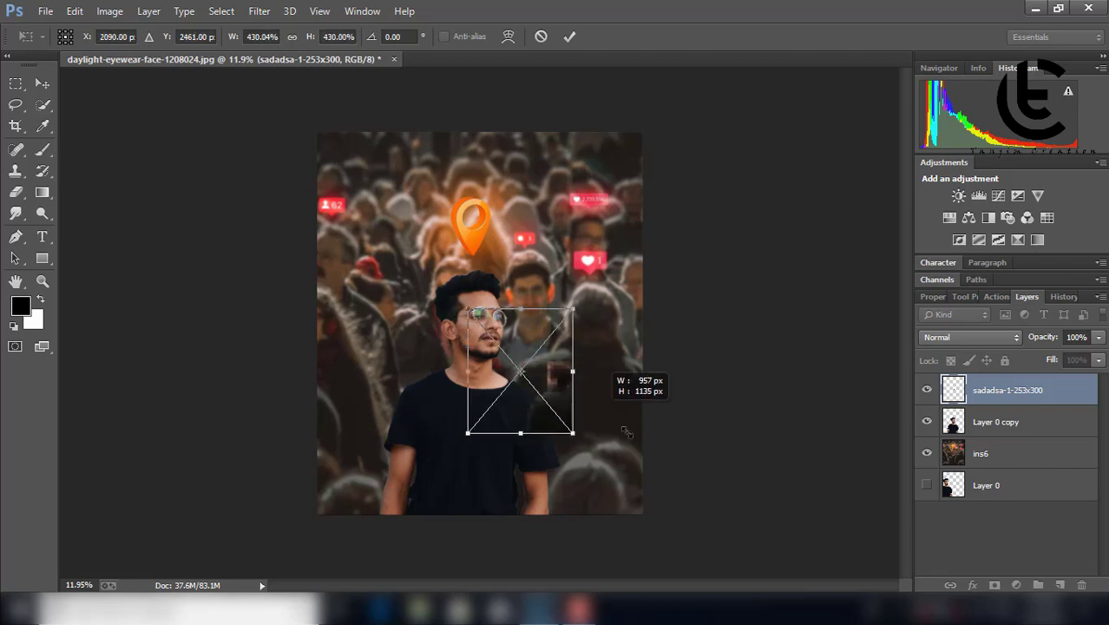
pyautogui.moveTo(493, 338); pyautogui.dragTo(640, 515)
pyautogui.moveTo(466, 307); pyautogui.dragTo(331, 146)
pyautogui.moveTo(593, 408); pyautogui.dragTo(592, 419)
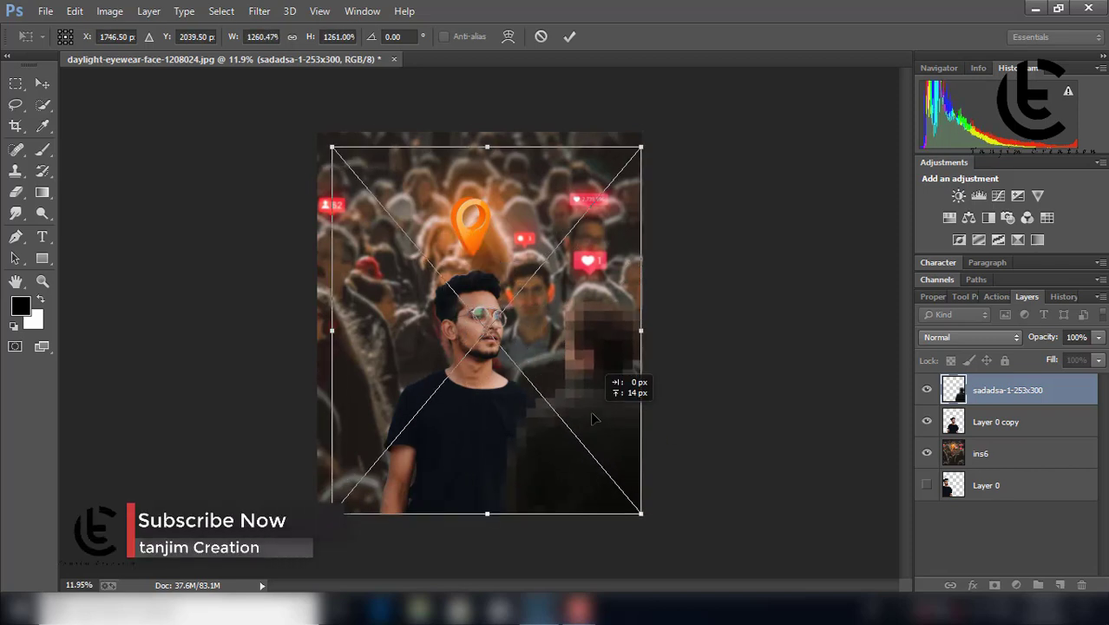
pyautogui.moveTo(332, 147); pyautogui.dragTo(326, 141)
pyautogui.press('Return')
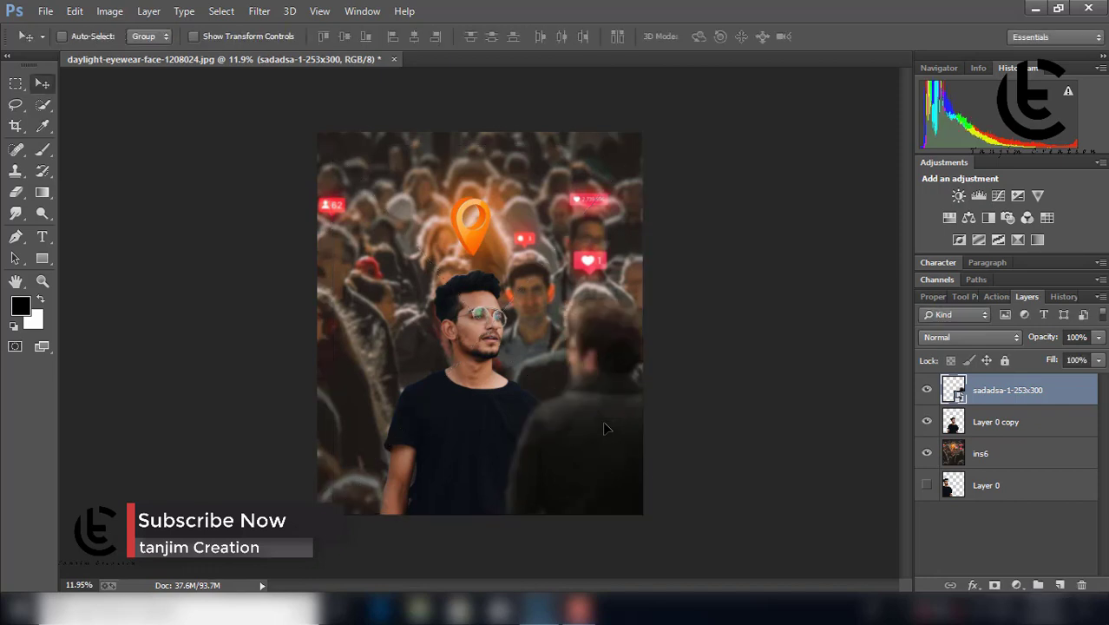
# - Select the man's Layer 0 copy and zoom in close on his face
pyautogui.press('z')
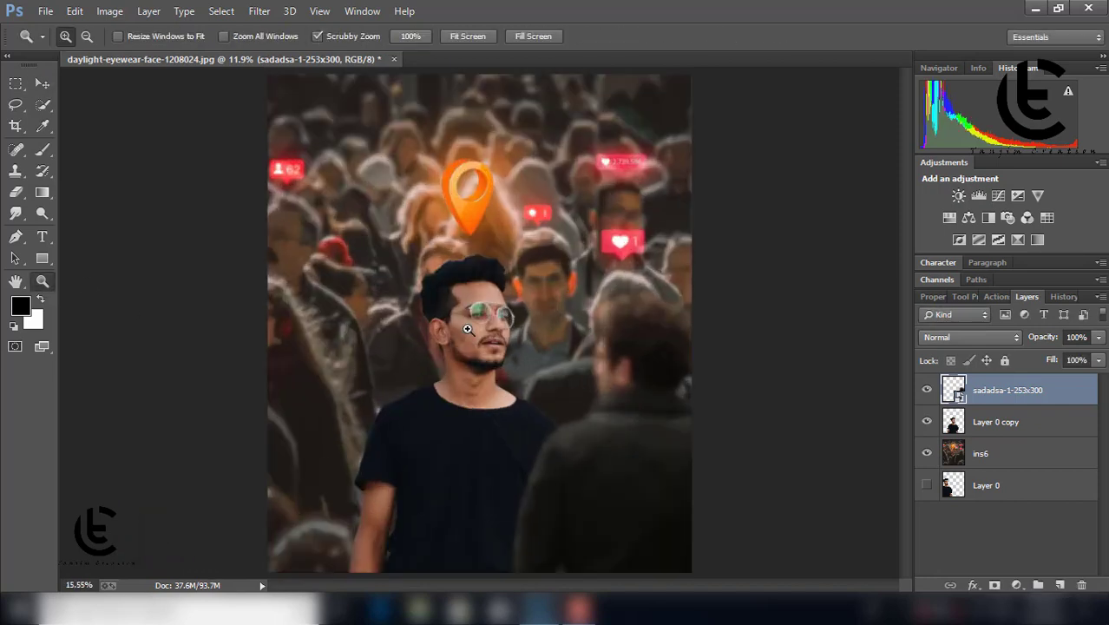
pyautogui.moveTo(279, 333); pyautogui.dragTo(347, 332)
pyautogui.click(994, 421)
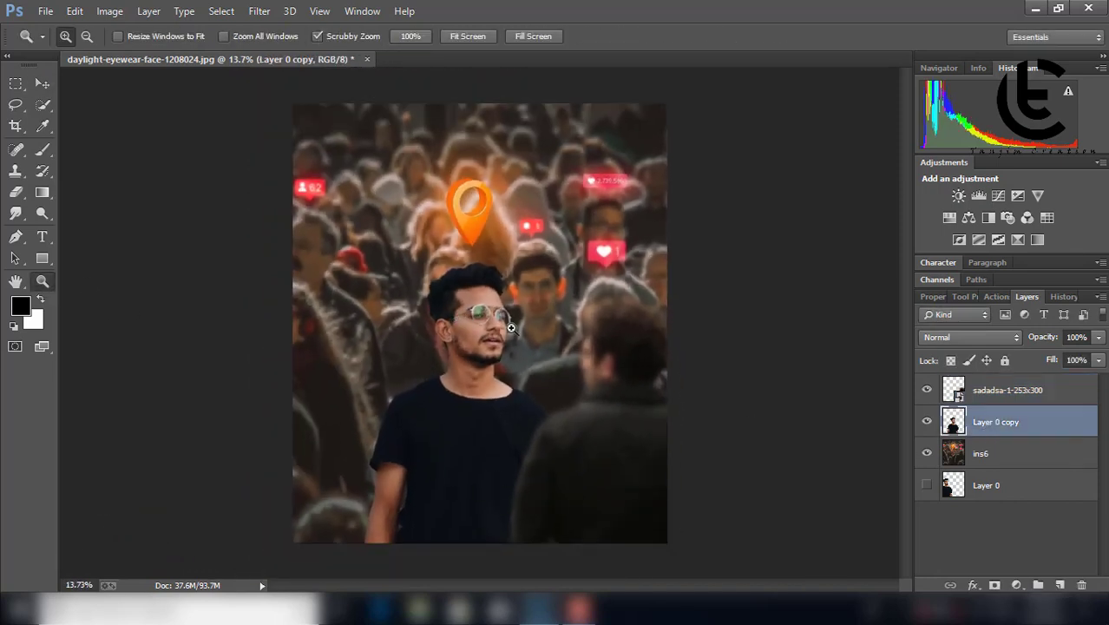
pyautogui.moveTo(512, 328)
pyautogui.mouseDown()
pyautogui.moveTo(490, 230)
pyautogui.moveTo(613, 314)
pyautogui.mouseUp()
# - Switch to the Smudge tool with a 40 px brush at 23% strength
pyautogui.click(16, 213)
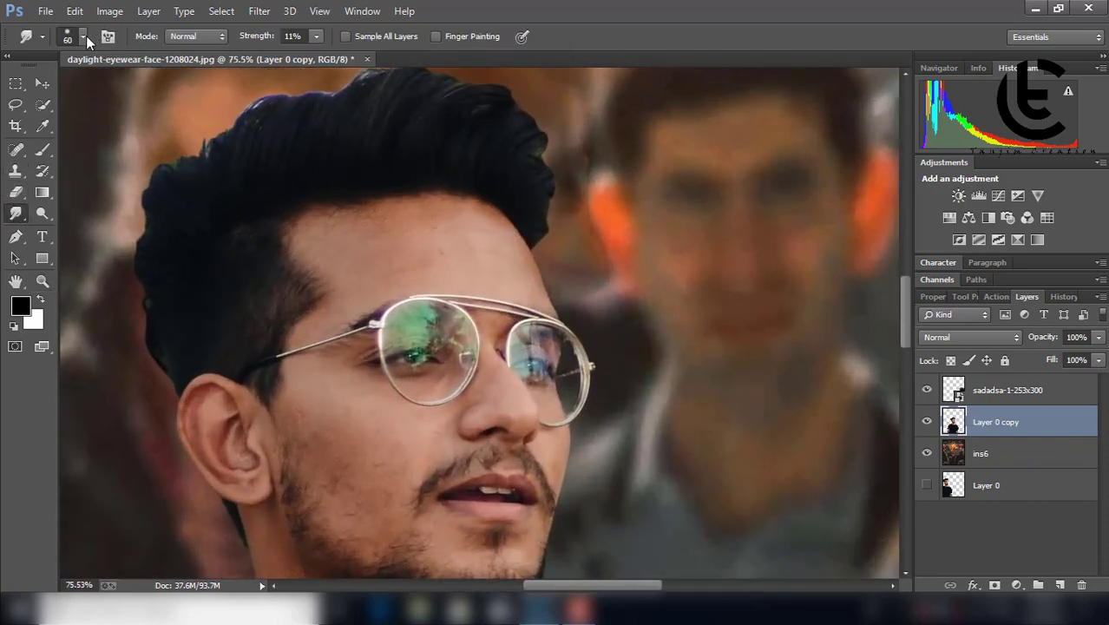
pyautogui.click(86, 36)
pyautogui.moveTo(187, 190); pyautogui.dragTo(189, 237)
pyautogui.write('40')
pyautogui.press('Return')
pyautogui.moveTo(322, 58); pyautogui.dragTo(325, 59)
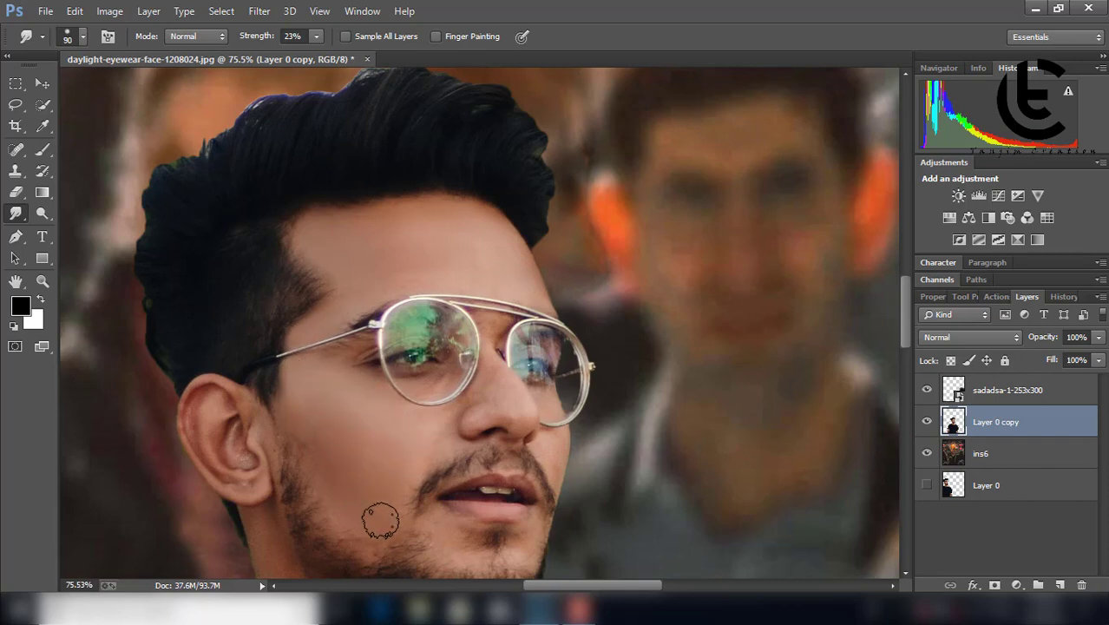
# - Zoom in on the glasses and return to a smaller smudge brush
pyautogui.click(42, 281)
pyautogui.moveTo(452, 383); pyautogui.dragTo(523, 376)
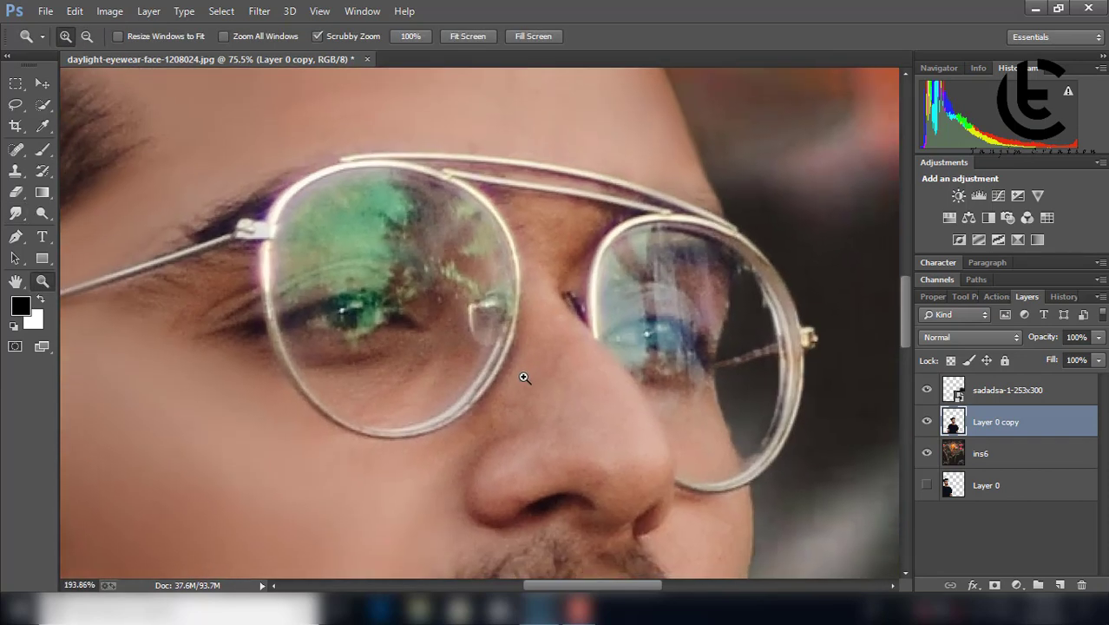
pyautogui.press('r')
pyautogui.press('[')
pyautogui.press('[')
pyautogui.press('[')
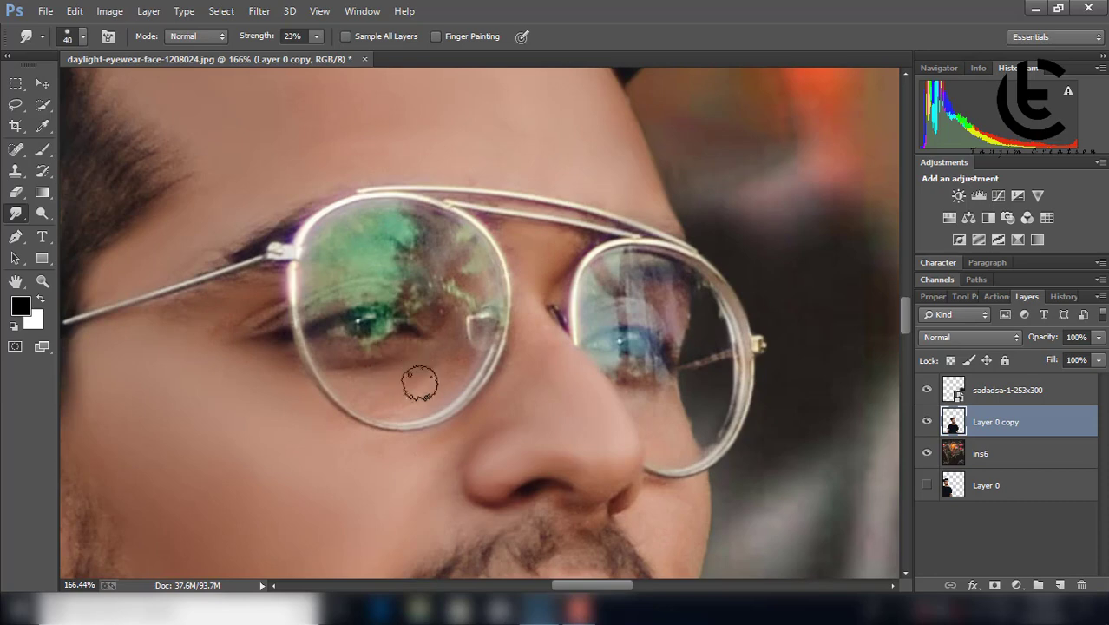
pyautogui.hscroll(2, 445, 338)
pyautogui.hscroll(3, 425, 407)
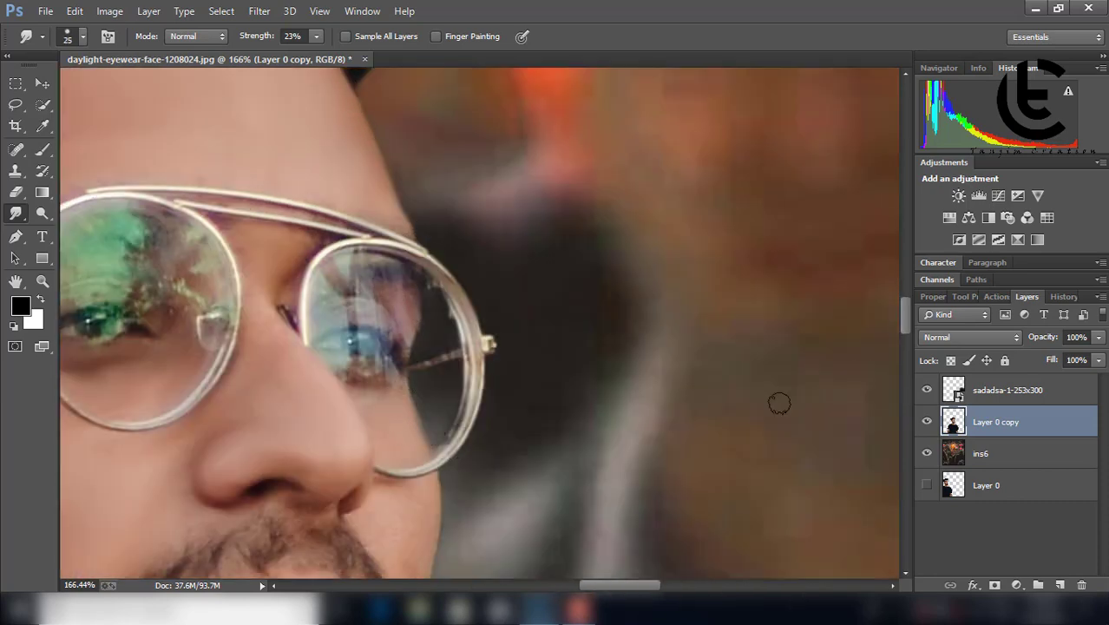
pyautogui.moveTo(903, 317)
pyautogui.mouseDown()
pyautogui.moveTo(903, 298)
pyautogui.moveTo(907, 361)
pyautogui.mouseUp()
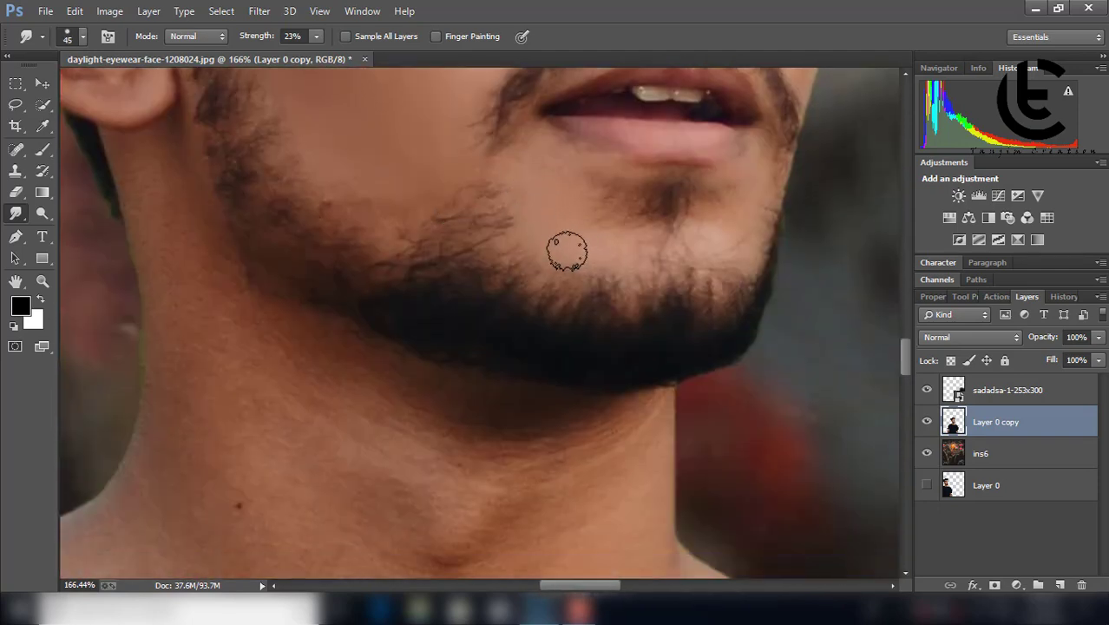
pyautogui.scroll(5, 486, 261)
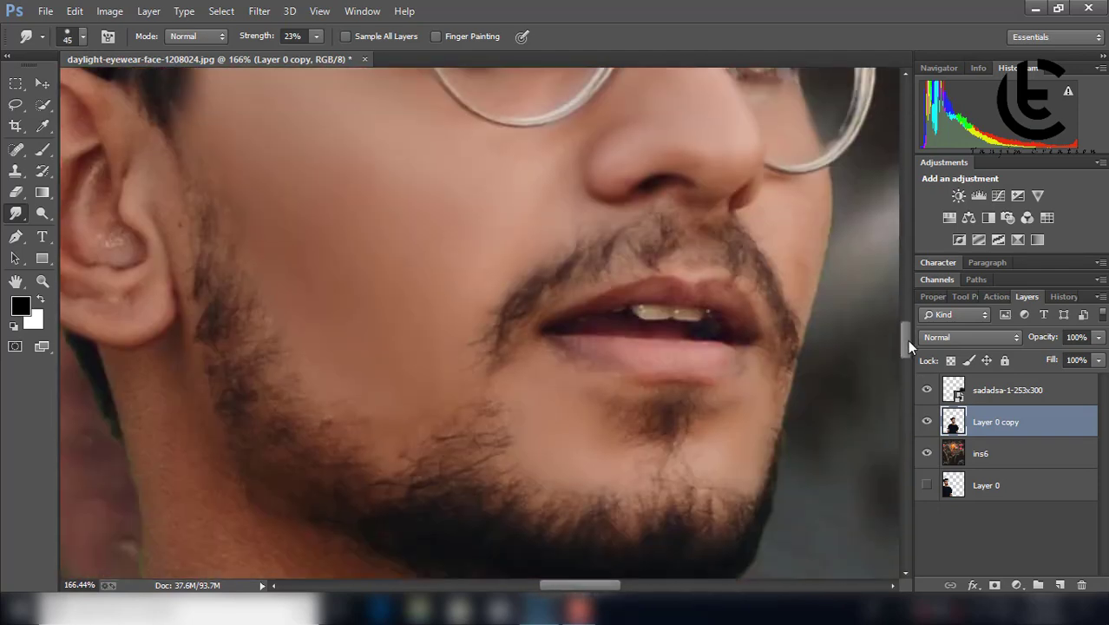
pyautogui.scroll(2, 637, 334)
# - Smudge the skin inside the ear with a 45 px brush at 11% strength
pyautogui.moveTo(317, 41); pyautogui.dragTo(297, 59)
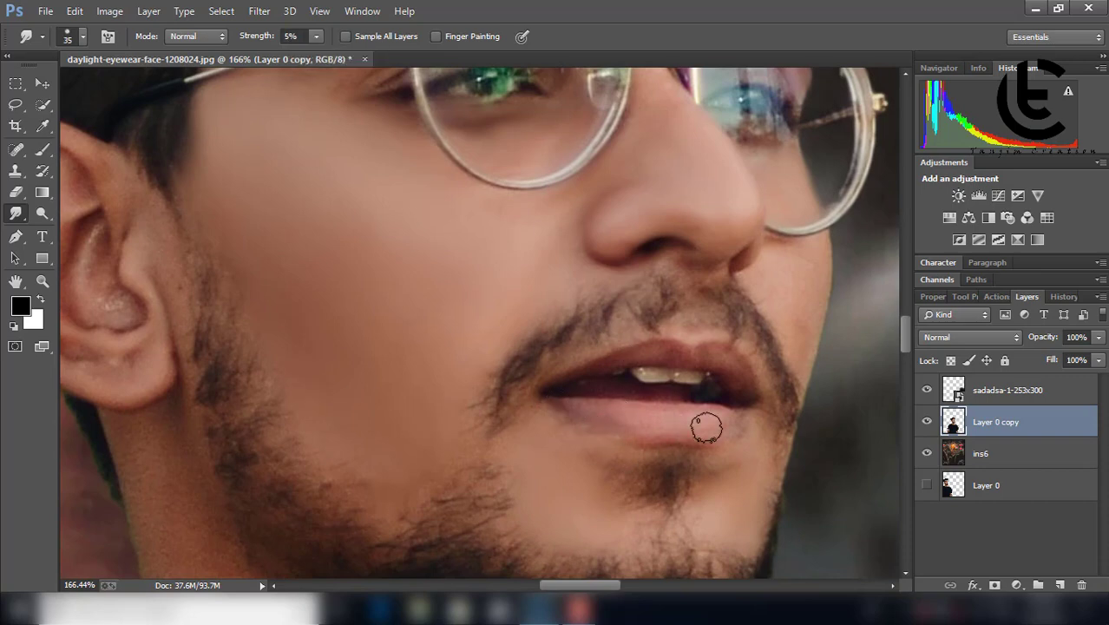
pyautogui.scroll(2, 713, 395)
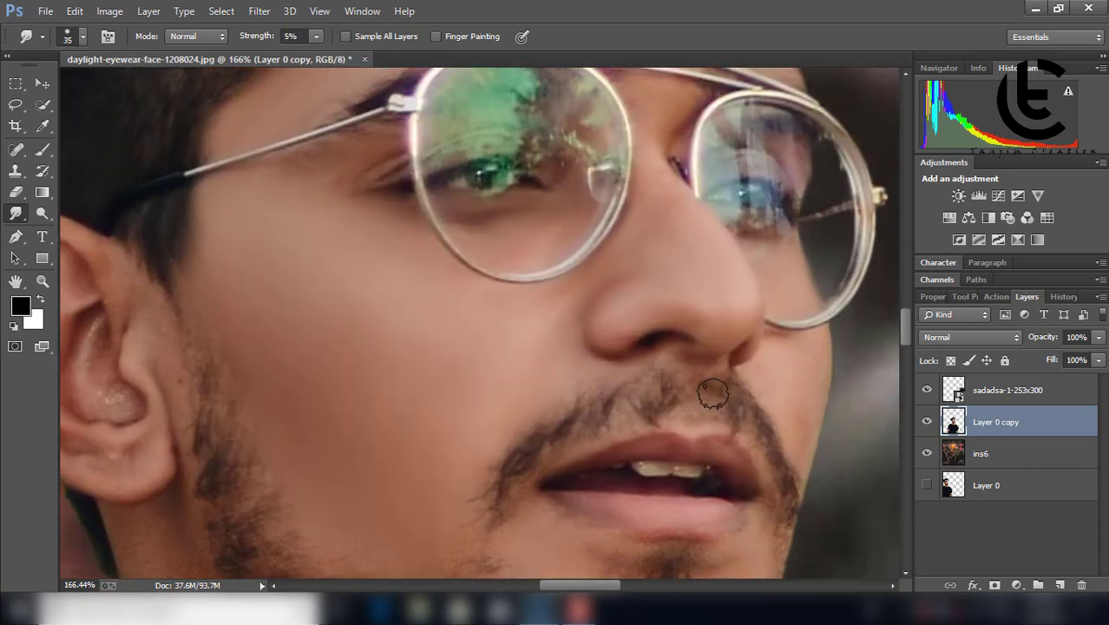
pyautogui.hscroll(-5, 524, 555)
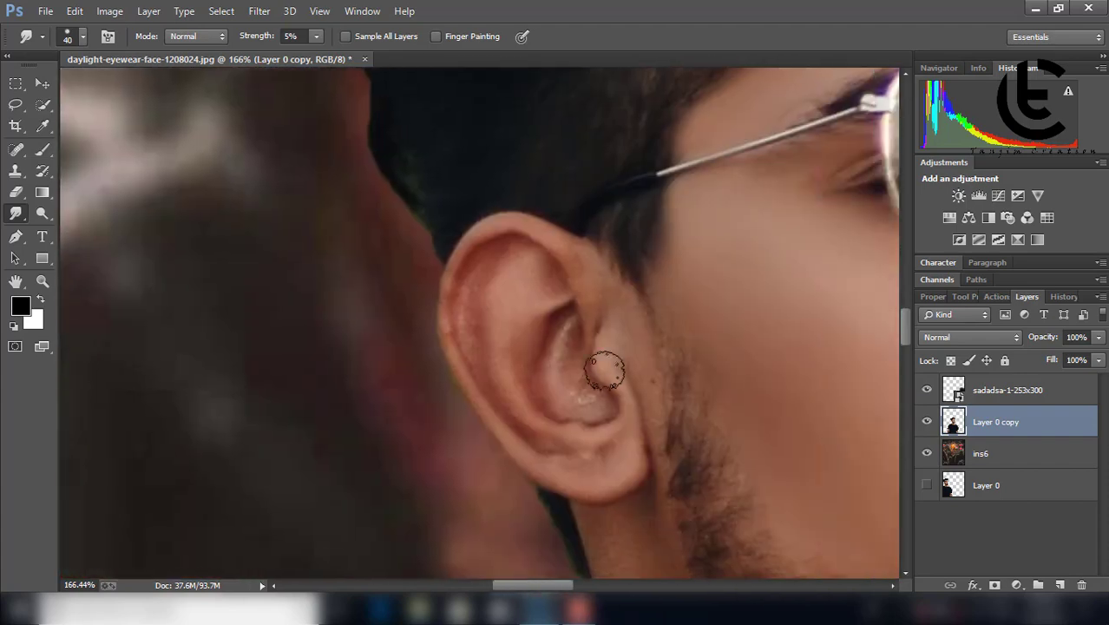
pyautogui.press(']')
pyautogui.press(']')
pyautogui.moveTo(317, 36); pyautogui.dragTo(323, 58)
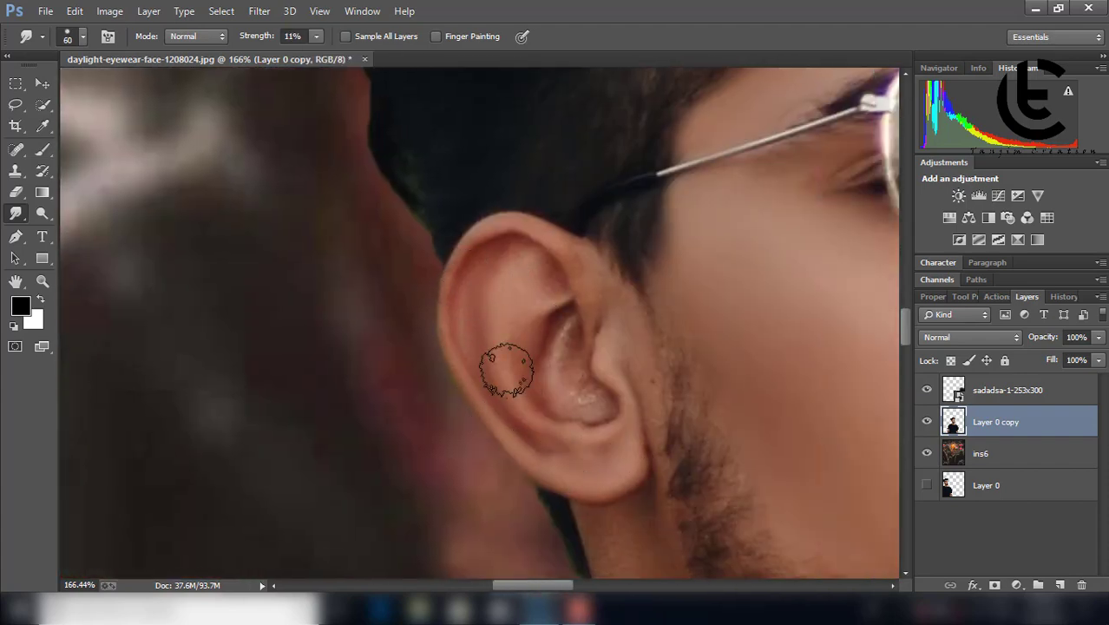
pyautogui.press('[')
pyautogui.moveTo(560, 371); pyautogui.dragTo(564, 285)
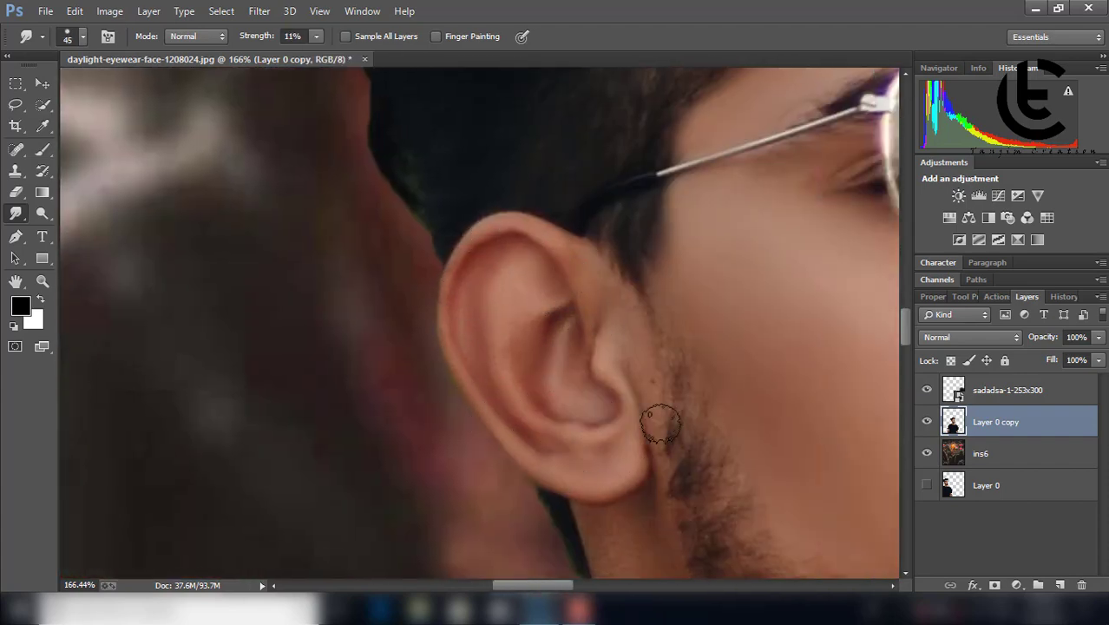
# - Smudge the neck and upper arm at 24% strength with 60–80 px brushes
pyautogui.scroll(-5, 598, 278)
pyautogui.press(']')
pyautogui.press(']')
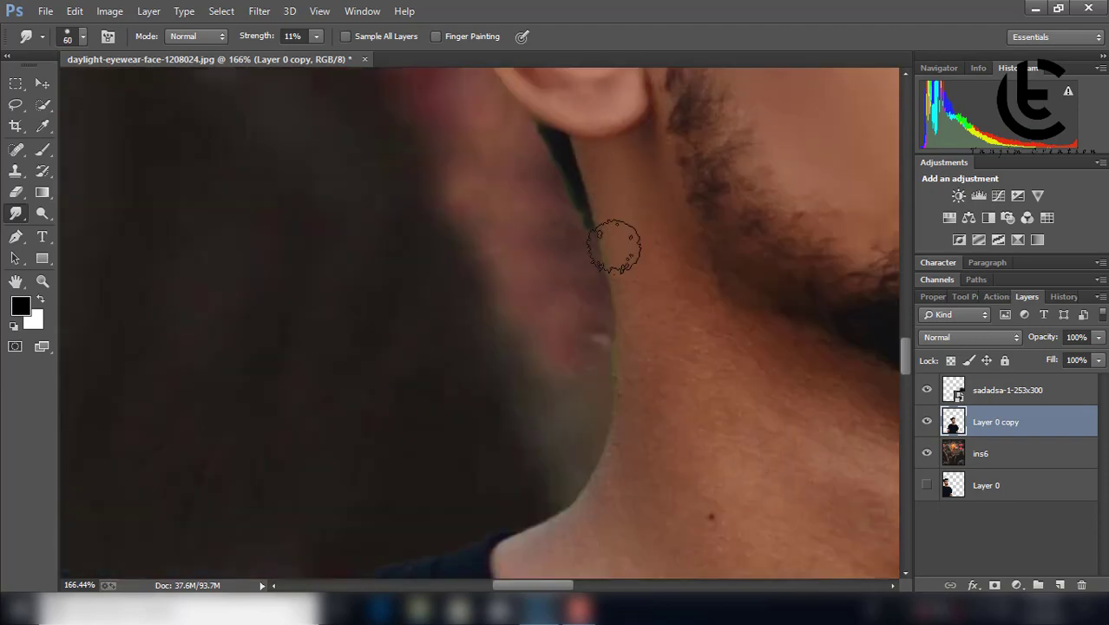
pyautogui.moveTo(317, 36); pyautogui.dragTo(325, 58)
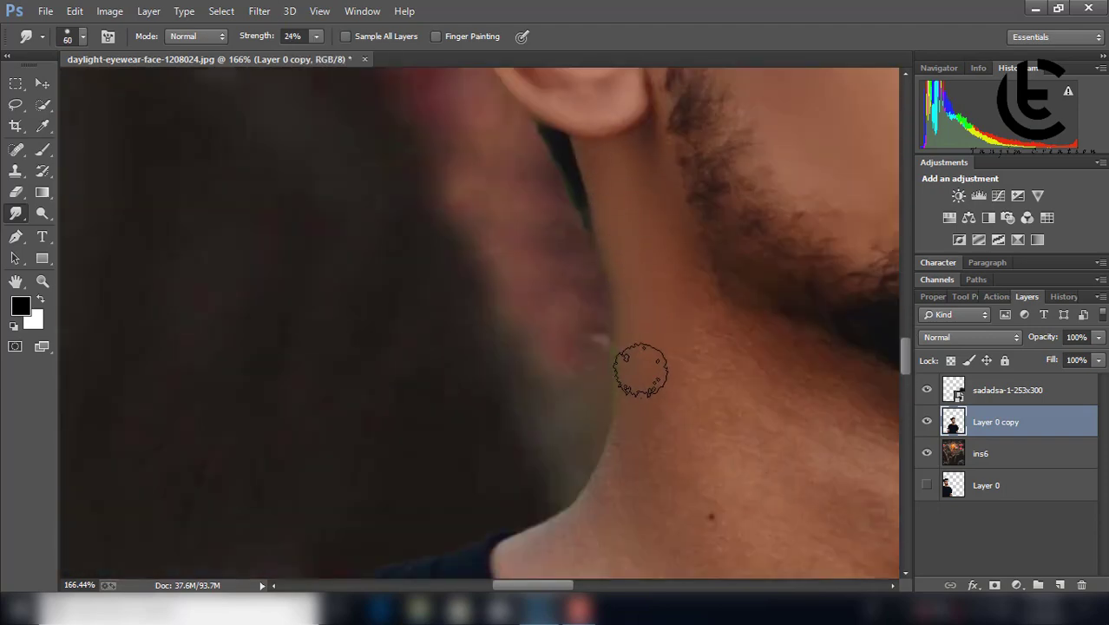
pyautogui.moveTo(903, 364); pyautogui.dragTo(903, 393)
pyautogui.press(']')
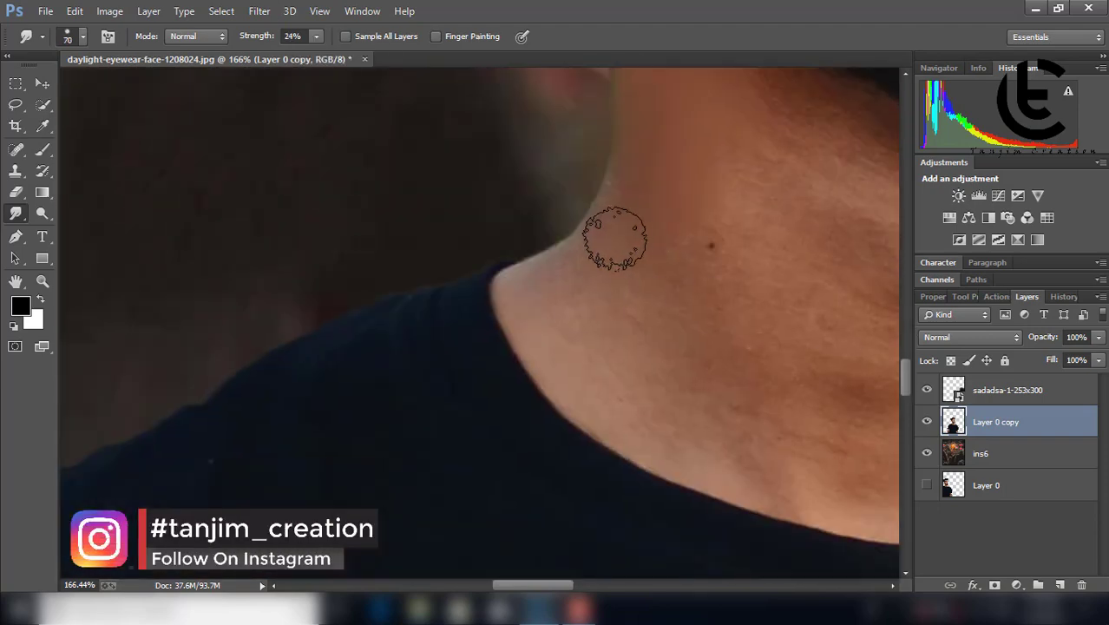
pyautogui.moveTo(555, 585); pyautogui.dragTo(583, 585)
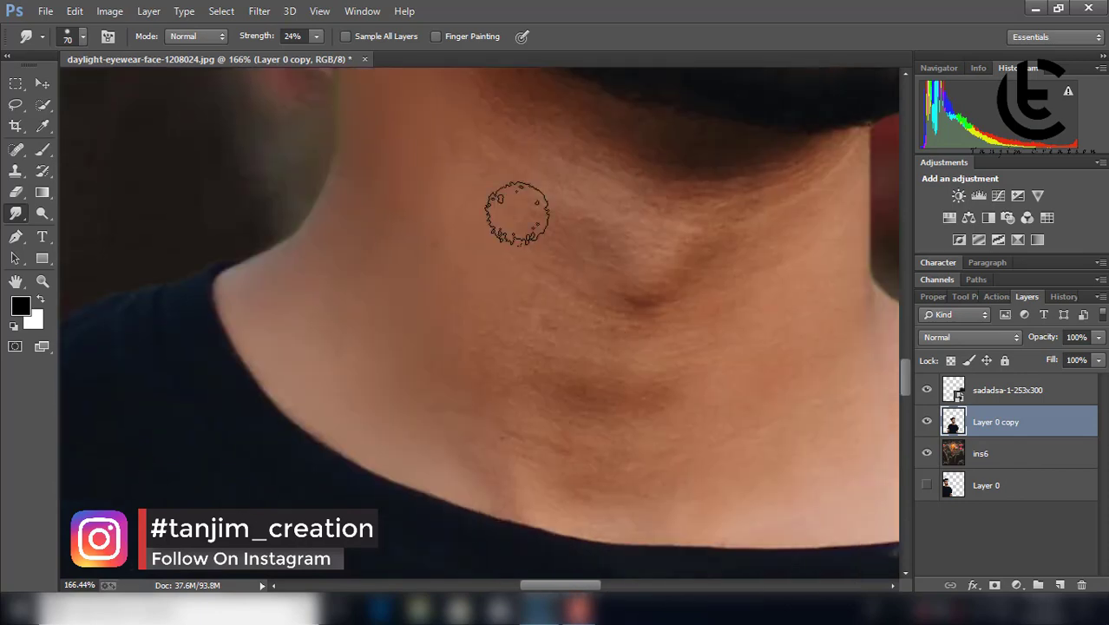
pyautogui.press(']')
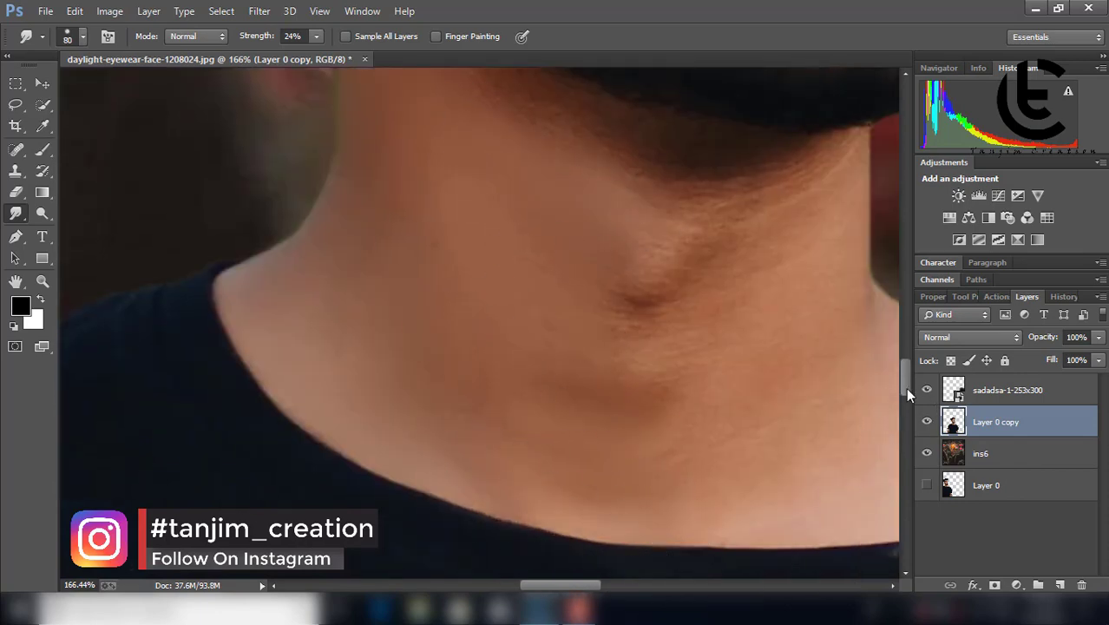
pyautogui.scroll(5, 538, 365)
pyautogui.scroll(-5, 686, 235)
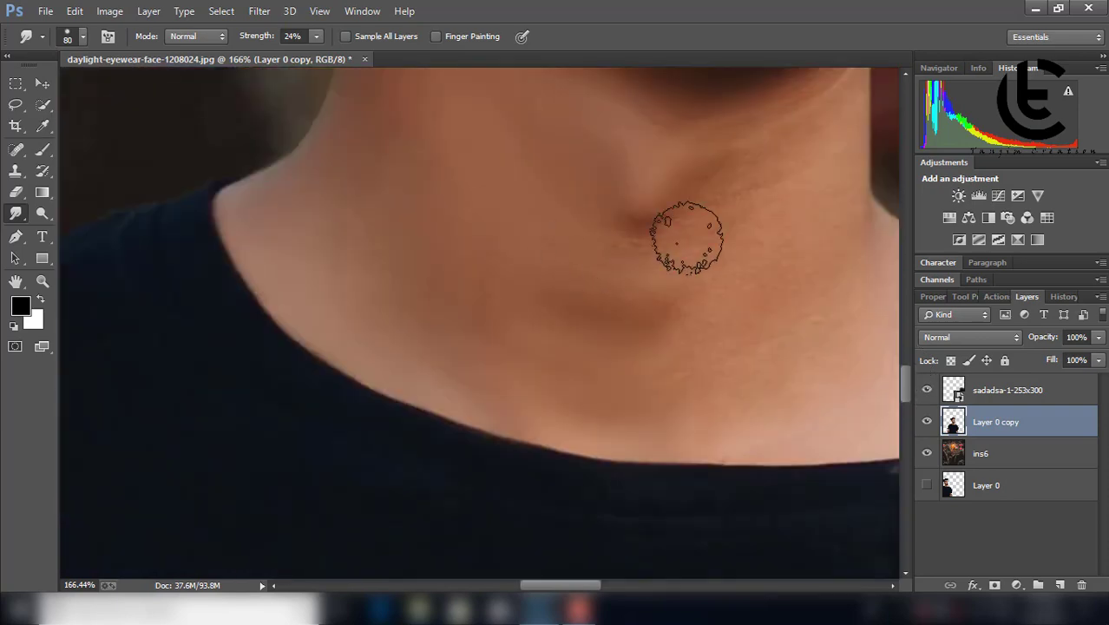
pyautogui.hscroll(3, 521, 413)
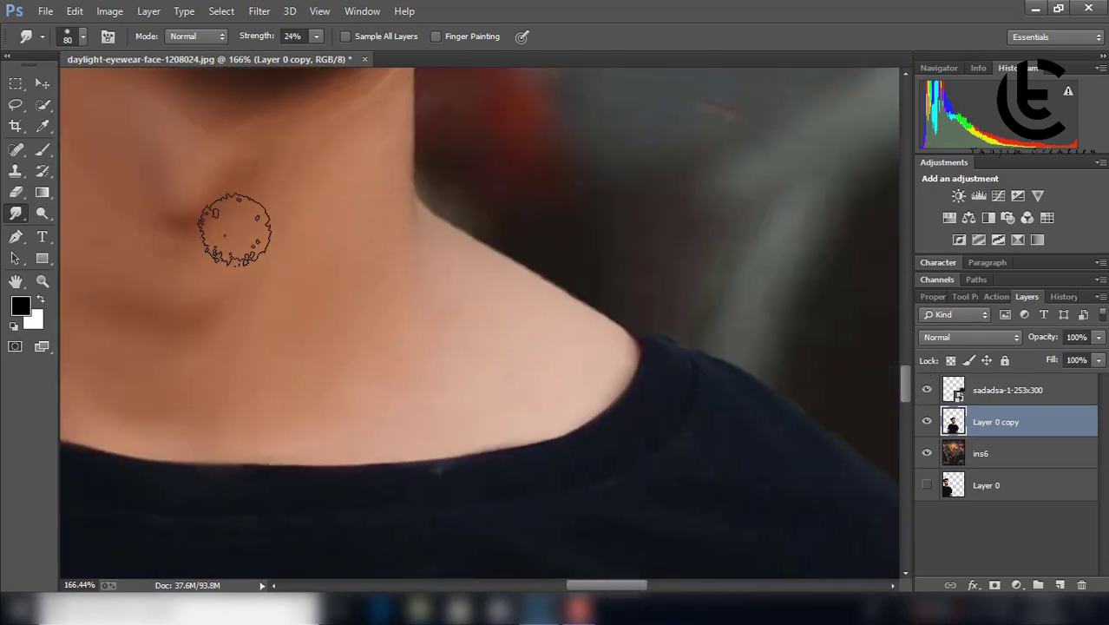
pyautogui.moveTo(905, 391); pyautogui.dragTo(905, 373)
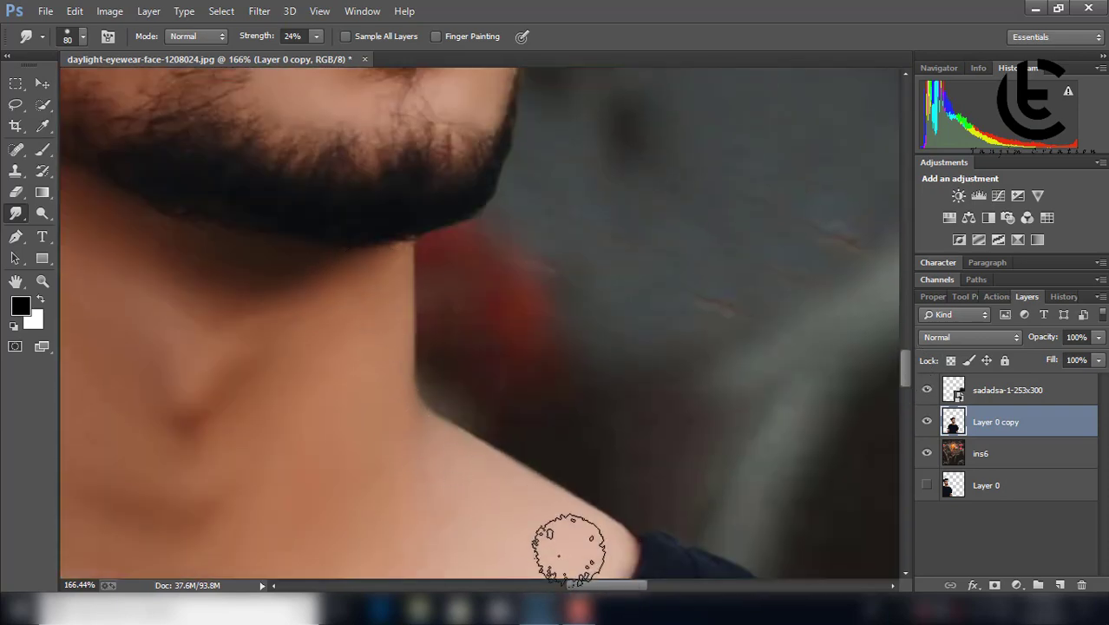
# - Enlarge the smudge brush to 125 and zoom out to view the whole figure
pyautogui.press('z')
pyautogui.scroll(-5, 478, 422)
pyautogui.scroll(2, 416, 496)
pyautogui.scroll(3, 425, 490)
pyautogui.scroll(3, 417, 485)
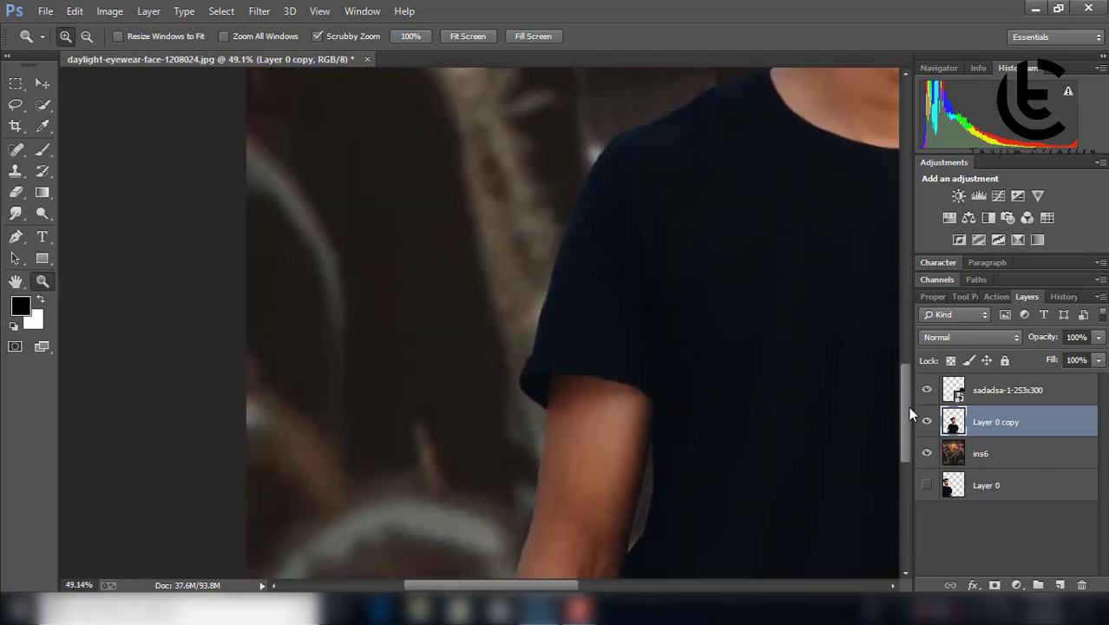
pyautogui.scroll(2, 589, 421)
pyautogui.press('r')
pyautogui.press(']')
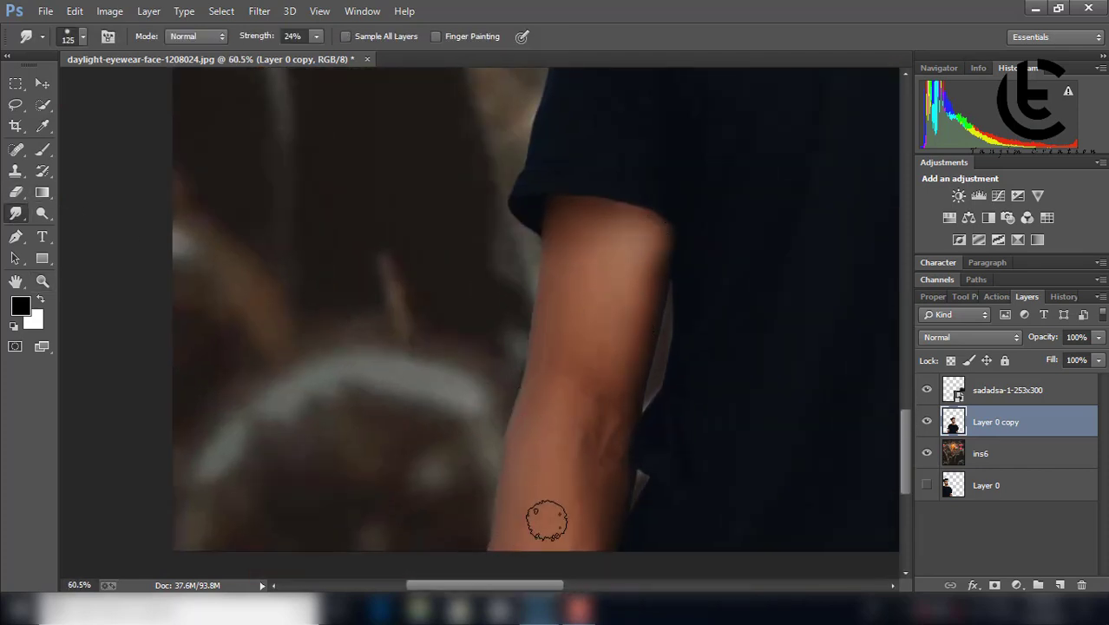
pyautogui.press('z')
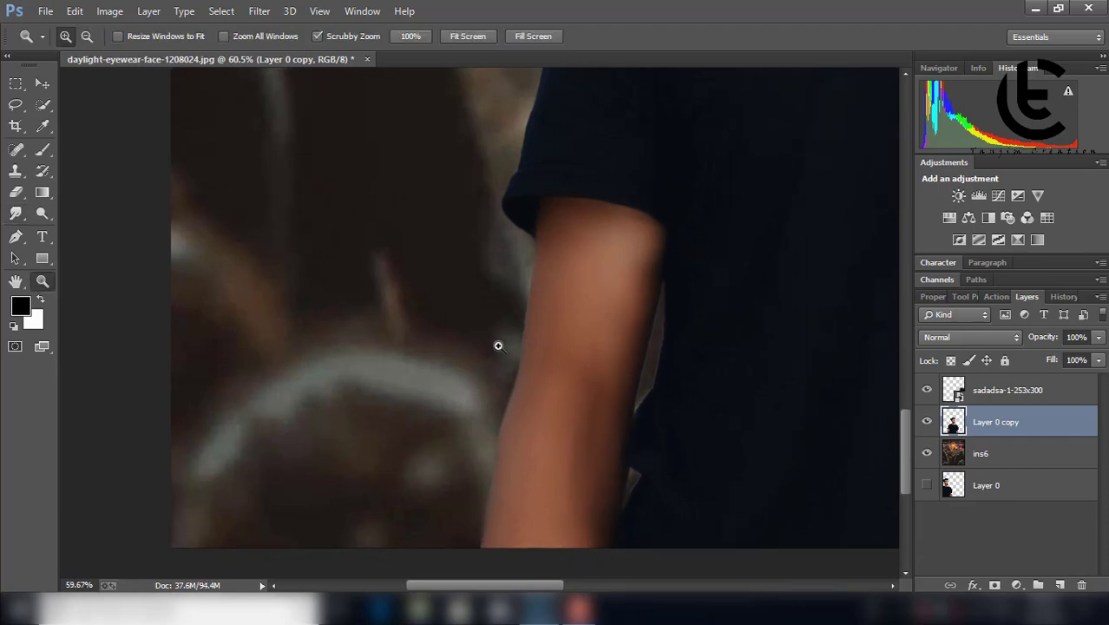
pyautogui.scroll(-5, 510, 488)
pyautogui.scroll(-3, 525, 463)
pyautogui.scroll(5, 454, 414)
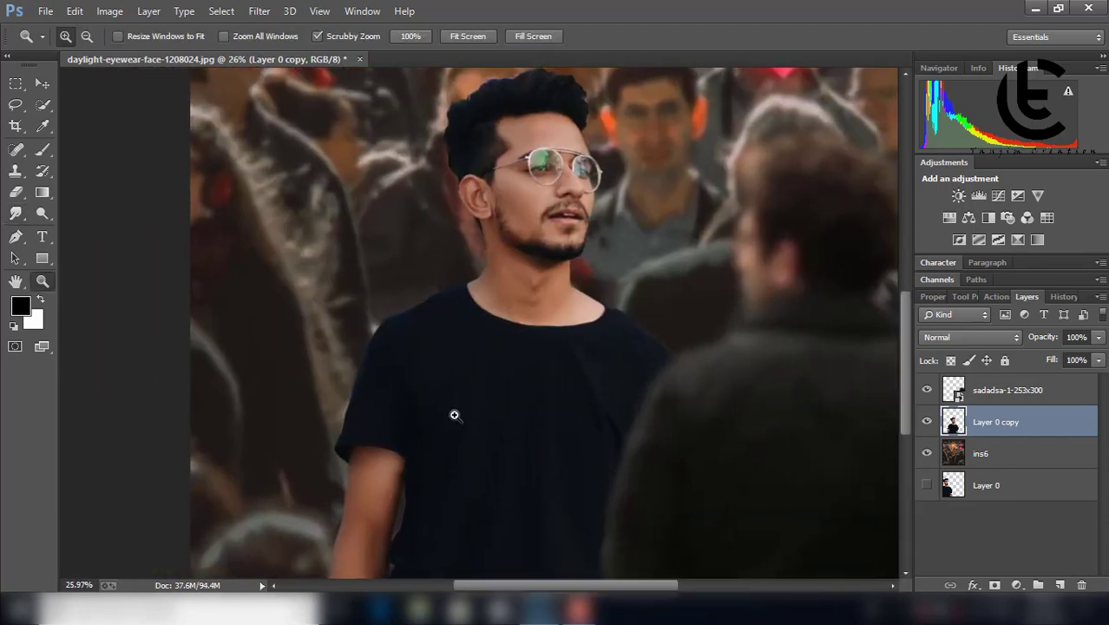
# - Set the smudge brush to 19 px with 13% strength
pyautogui.click(15, 191)
pyautogui.click(74, 36)
pyautogui.moveTo(143, 87); pyautogui.dragTo(109, 84)
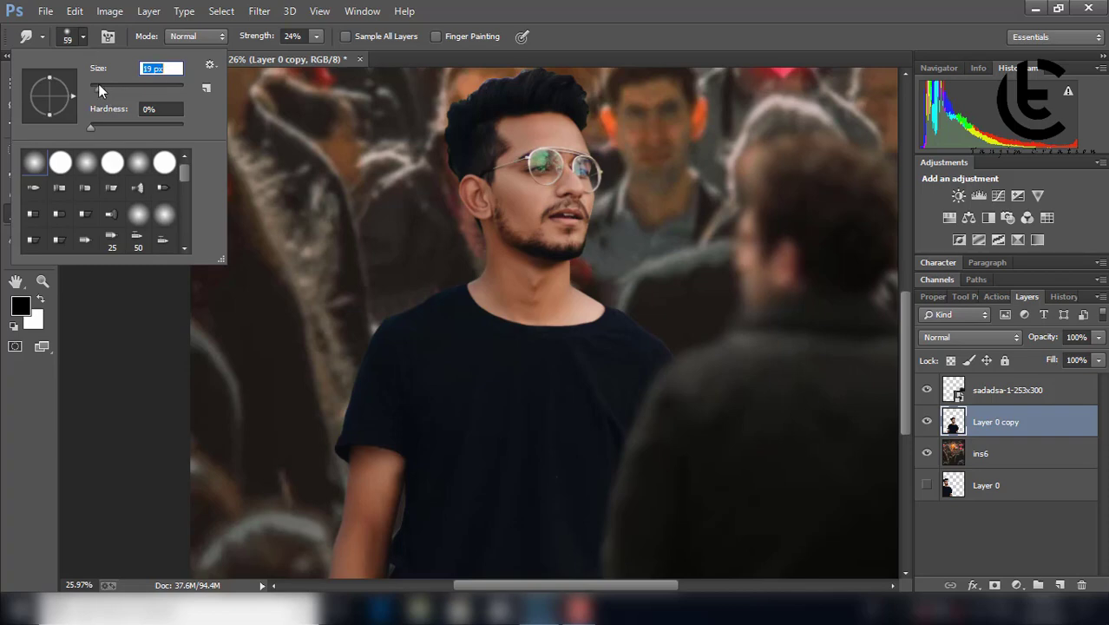
pyautogui.click(317, 37)
pyautogui.moveTo(315, 53); pyautogui.dragTo(301, 53)
# - Smudge the arm and right shoulder edges into the crowd, then zoom out to the whole image
pyautogui.moveTo(902, 324); pyautogui.dragTo(904, 364)
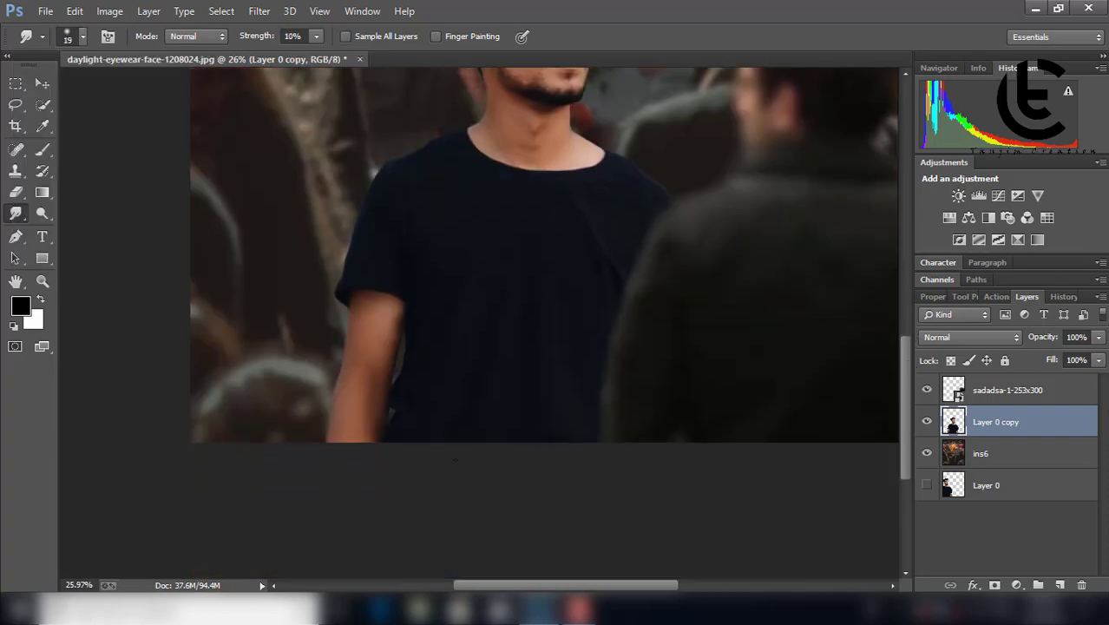
pyautogui.moveTo(354, 425); pyautogui.dragTo(495, 384)
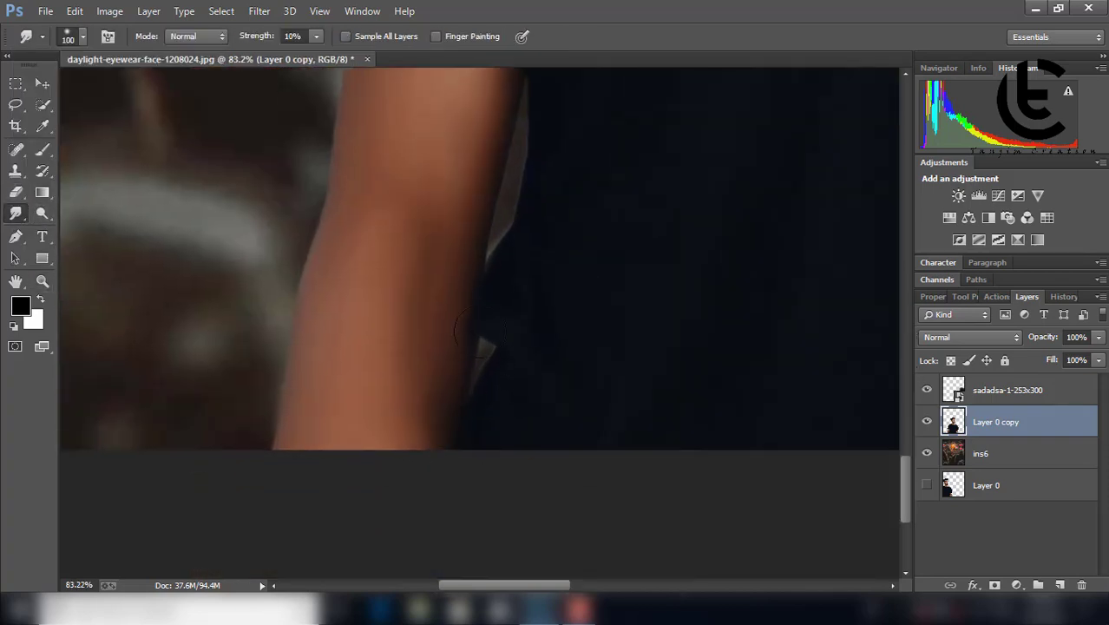
pyautogui.scroll(5, 896, 475)
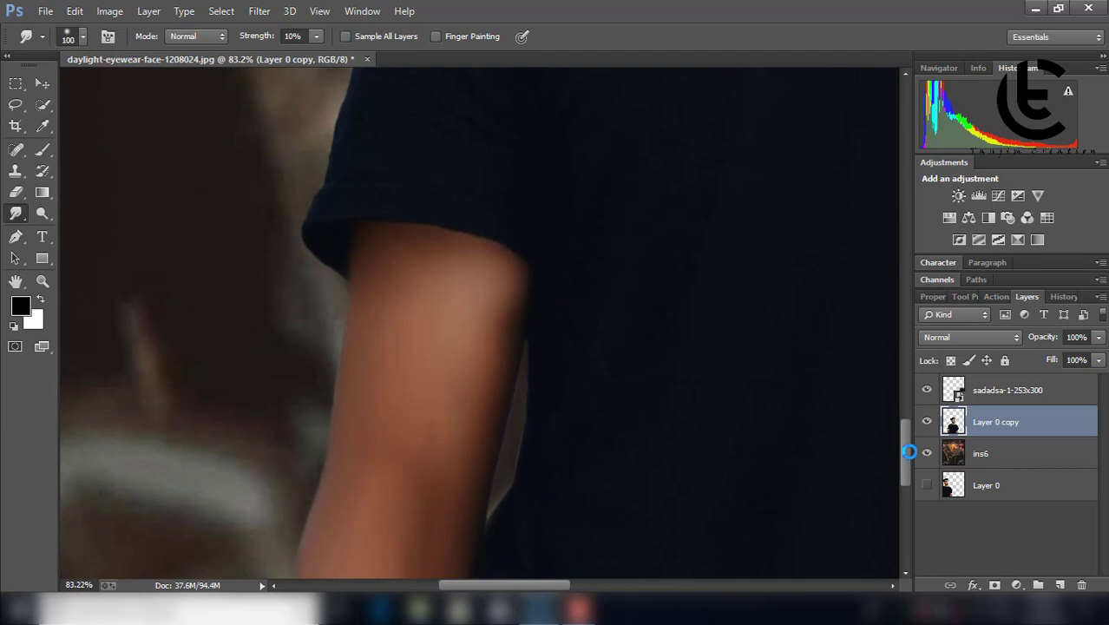
pyautogui.scroll(3, 314, 201)
pyautogui.scroll(2, 364, 261)
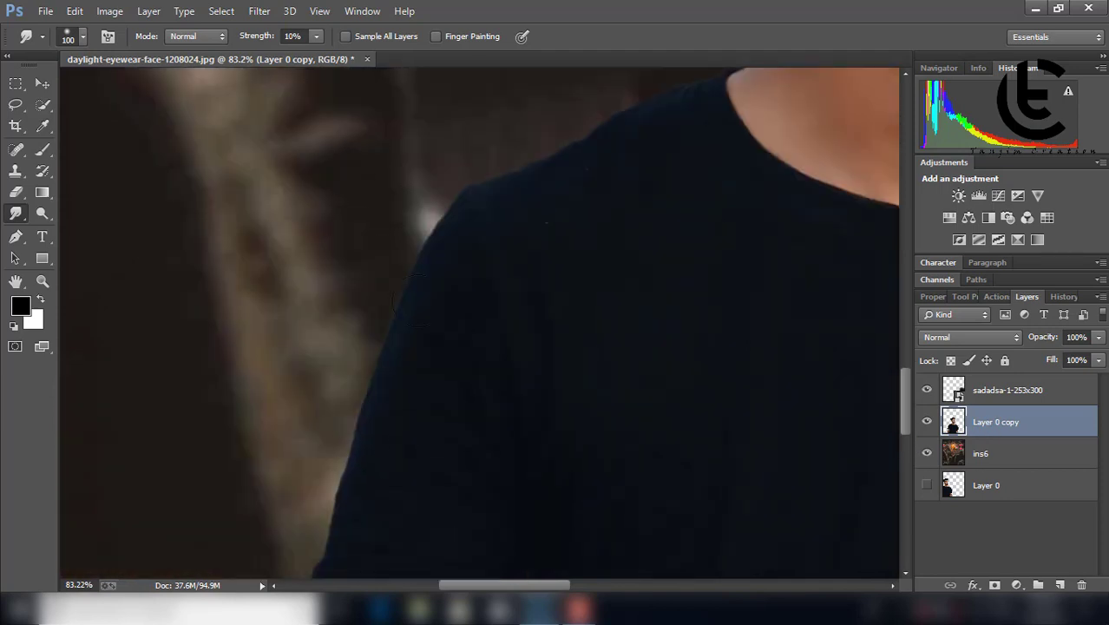
pyautogui.scroll(3, 608, 140)
pyautogui.scroll(3, 690, 339)
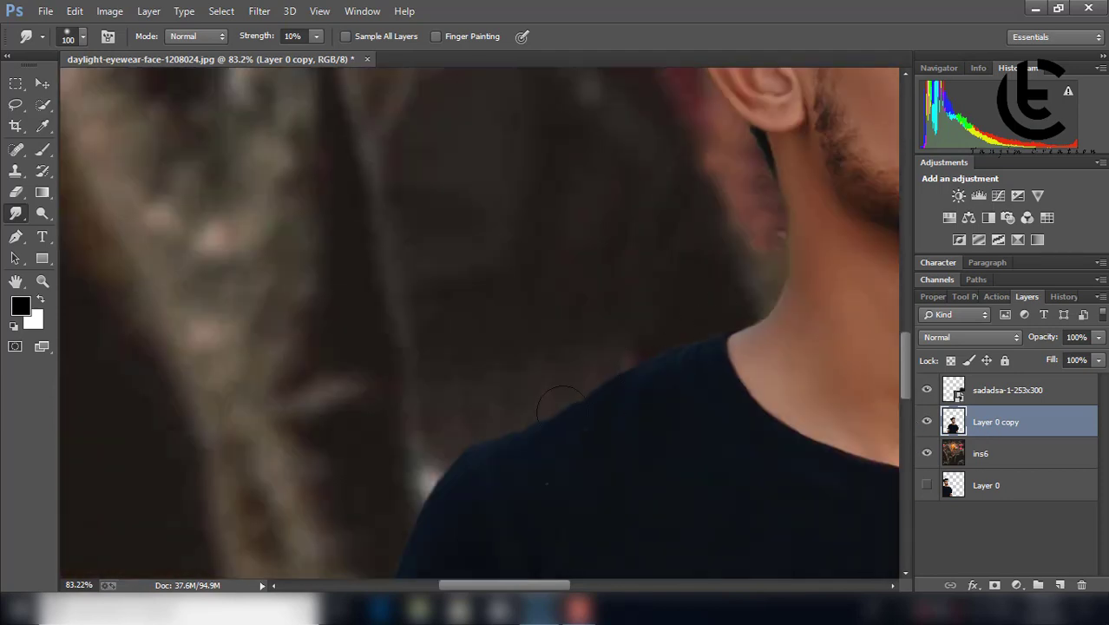
pyautogui.moveTo(512, 427)
pyautogui.mouseDown()
pyautogui.moveTo(377, 429)
pyautogui.moveTo(547, 337)
pyautogui.moveTo(308, 256)
pyautogui.mouseUp()
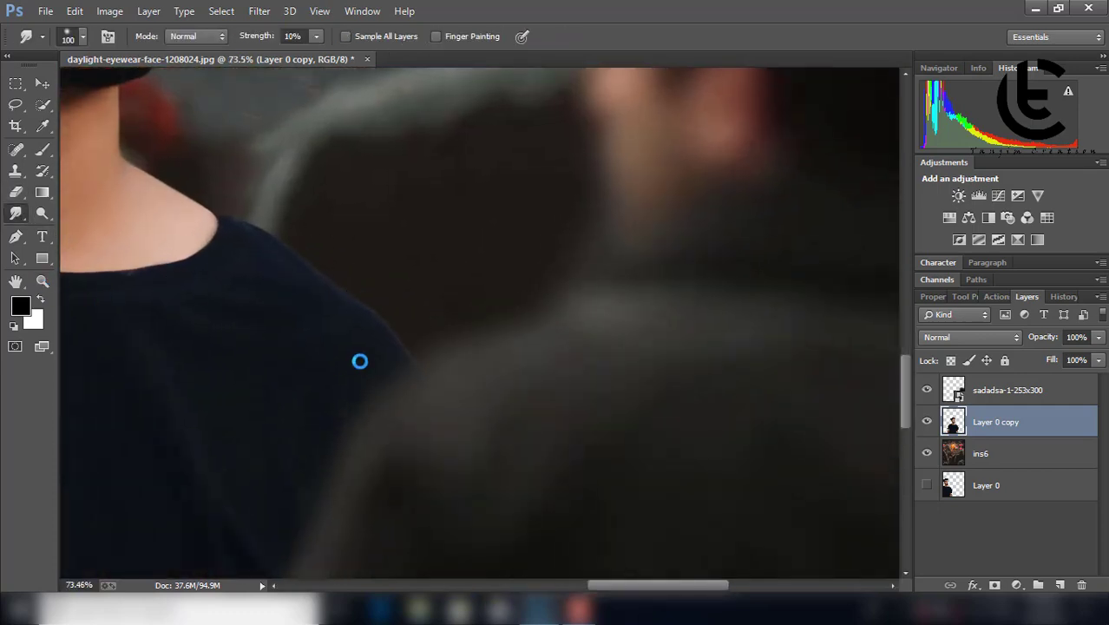
pyautogui.press('z')
pyautogui.moveTo(473, 376)
pyautogui.mouseDown()
pyautogui.moveTo(457, 440)
pyautogui.moveTo(536, 452)
pyautogui.moveTo(507, 525)
pyautogui.moveTo(520, 456)
pyautogui.mouseUp()
# - On Layer 0 copy, erase stray edges around the man's head with the Eraser
pyautogui.click(1021, 392)
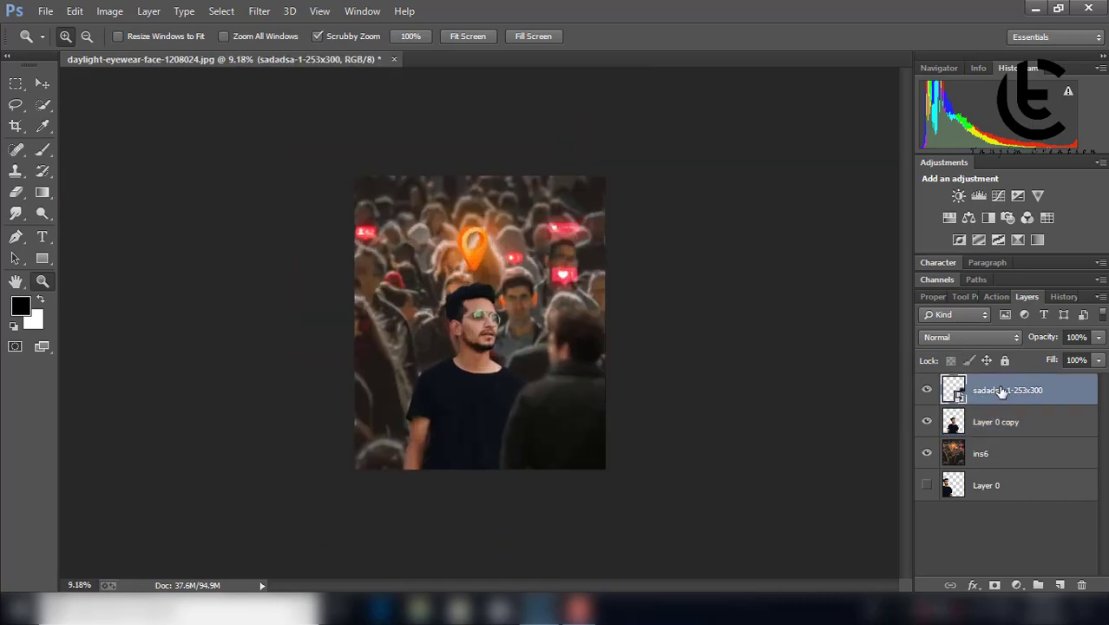
pyautogui.hotkey('ctrl', '0')
pyautogui.click(1020, 421)
pyautogui.moveTo(521, 347)
pyautogui.mouseDown()
pyautogui.moveTo(486, 347)
pyautogui.moveTo(537, 292)
pyautogui.mouseUp()
pyautogui.press('e')
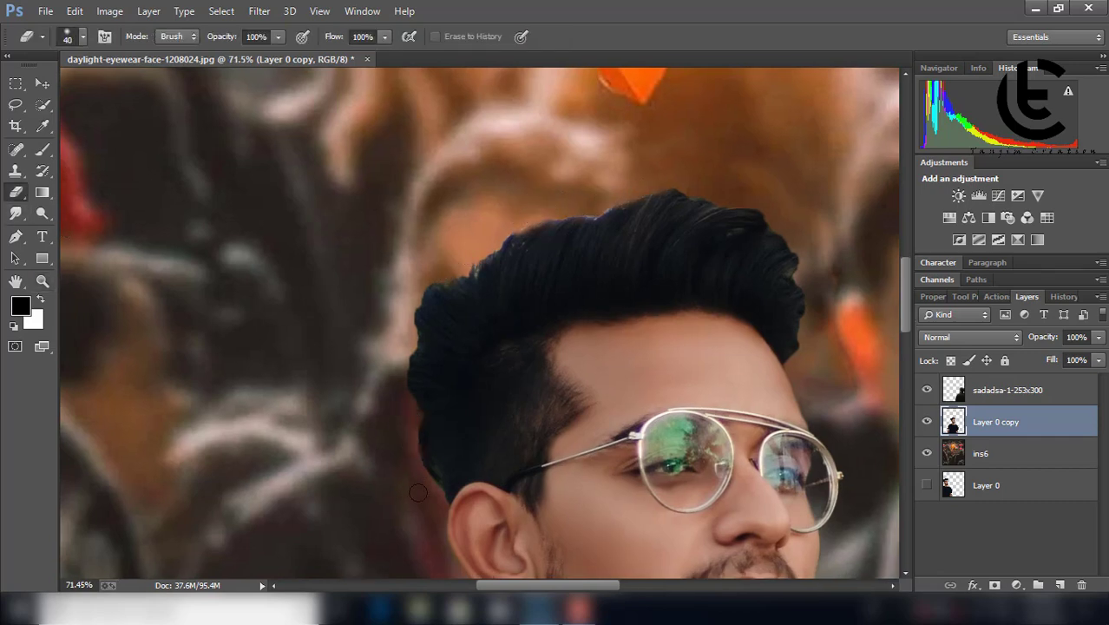
pyautogui.press('z')
pyautogui.moveTo(417, 492)
pyautogui.mouseDown()
pyautogui.moveTo(321, 299)
pyautogui.moveTo(373, 299)
pyautogui.mouseUp()
# - Smudge the hair outline at 35% strength, then zoom out to the whole image
pyautogui.click(16, 214)
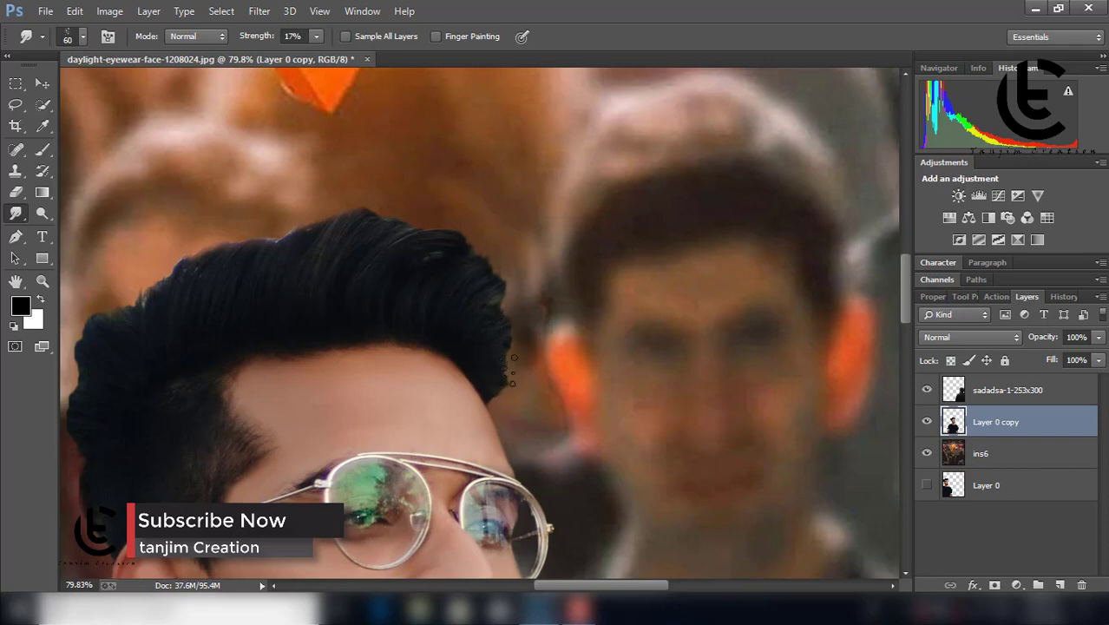
pyautogui.moveTo(317, 35); pyautogui.dragTo(334, 54)
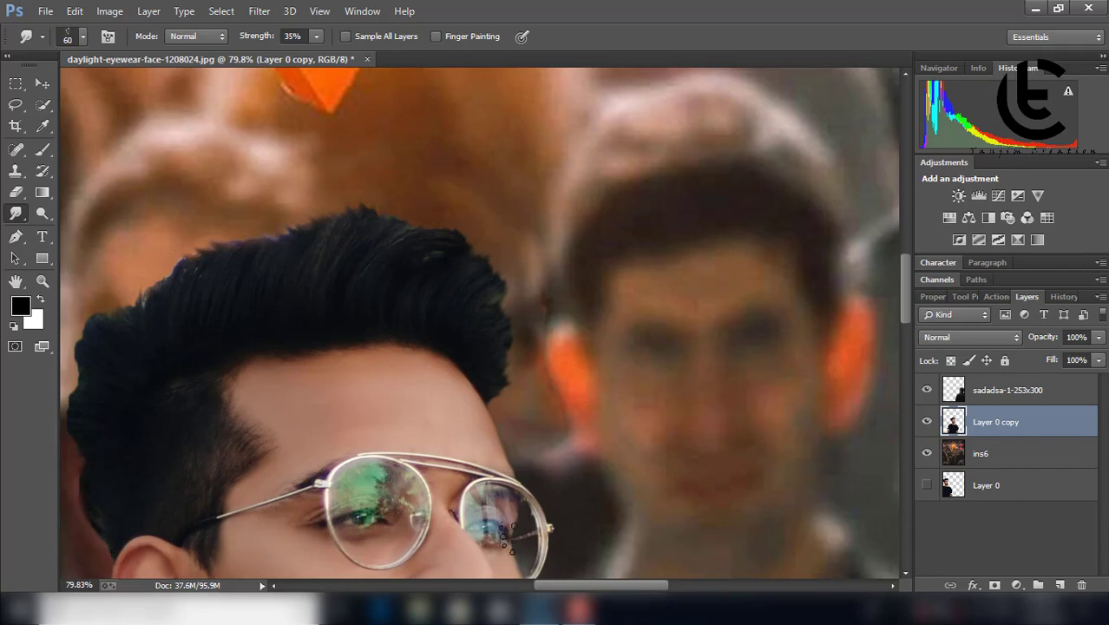
pyautogui.hscroll(-5, 282, 425)
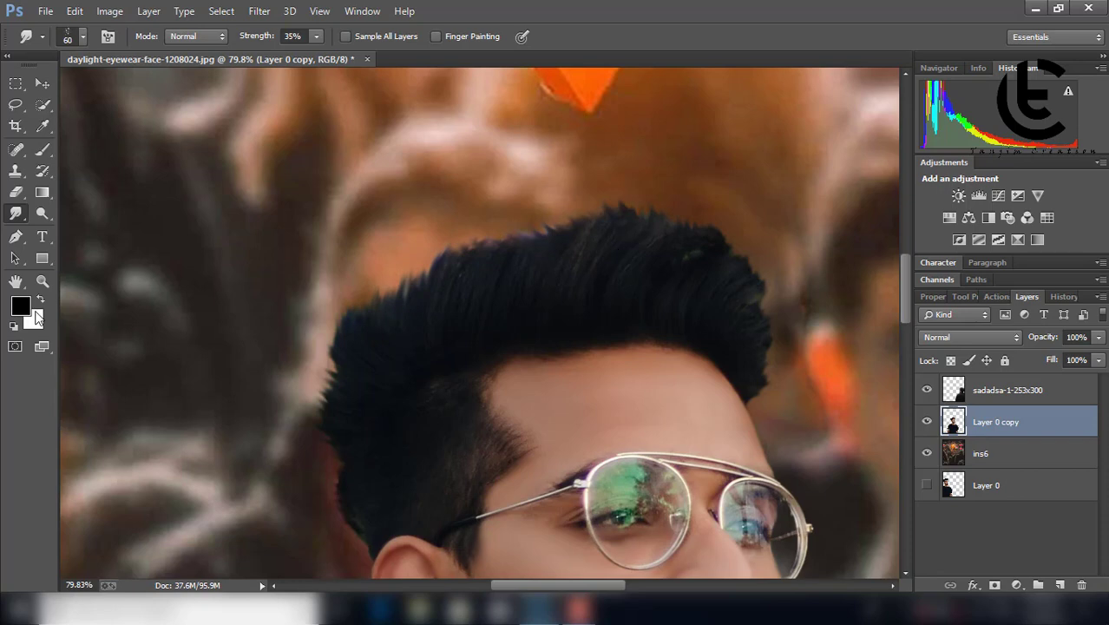
pyautogui.click(42, 280)
pyautogui.scroll(-5, 490, 365)
# - In the Camera Raw Filter, set Contrast −41, Highlights −63, Shadows +12, Whites −33, Clarity +38
pyautogui.click(258, 11)
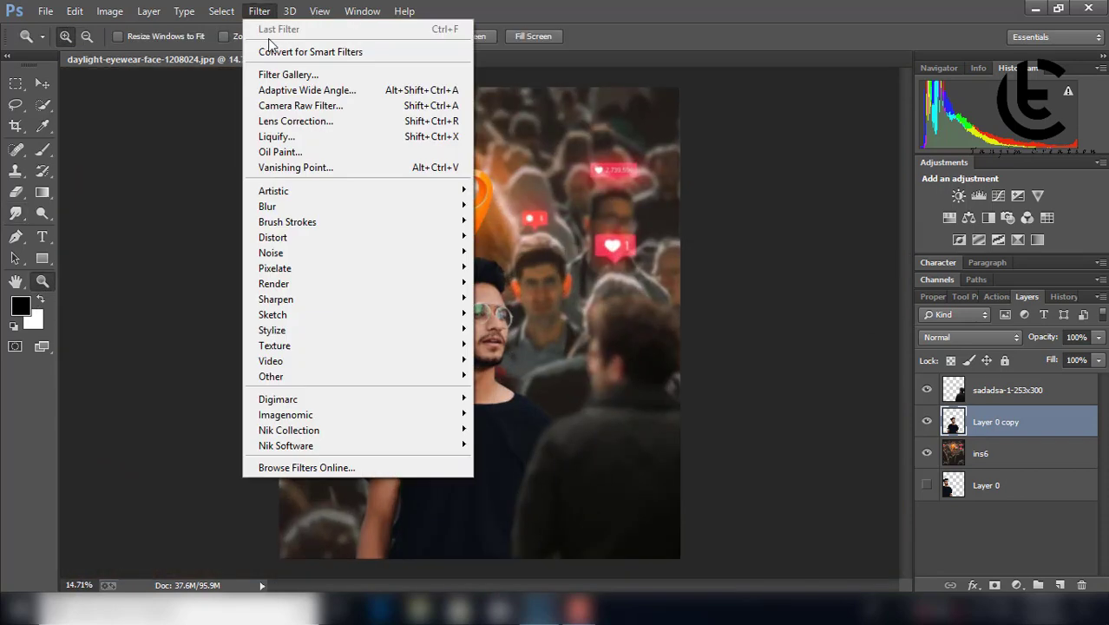
pyautogui.click(304, 104)
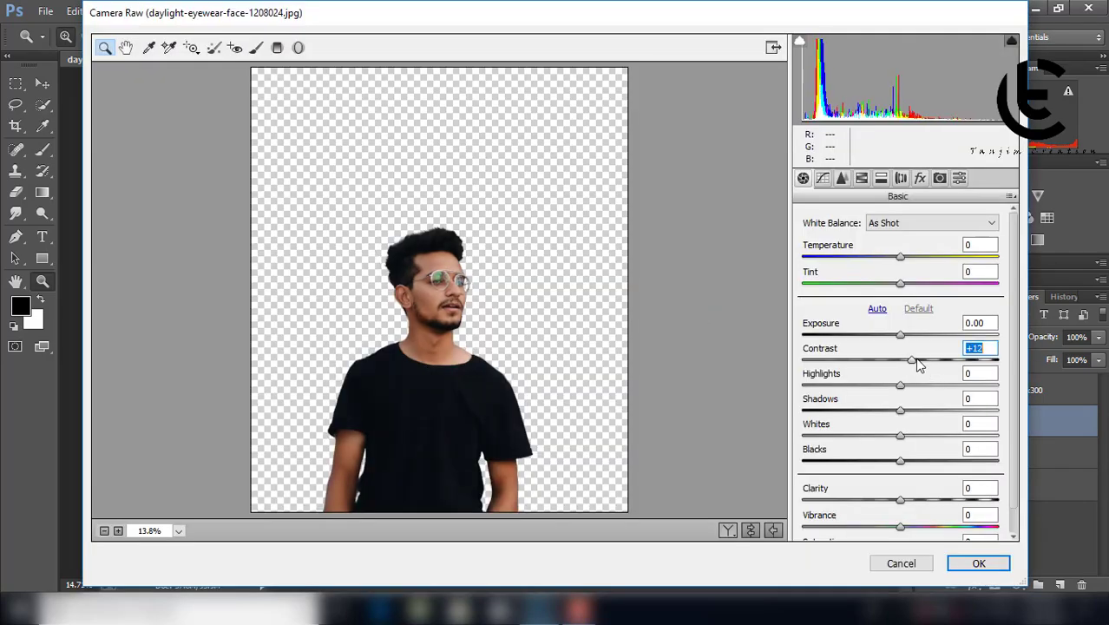
pyautogui.moveTo(915, 361)
pyautogui.mouseDown()
pyautogui.moveTo(878, 362)
pyautogui.moveTo(904, 338)
pyautogui.mouseUp()
pyautogui.moveTo(900, 386); pyautogui.dragTo(838, 386)
pyautogui.click(900, 413)
pyautogui.moveTo(900, 413)
pyautogui.mouseDown()
pyautogui.moveTo(911, 413)
pyautogui.moveTo(868, 439)
pyautogui.moveTo(917, 462)
pyautogui.moveTo(898, 462)
pyautogui.mouseUp()
pyautogui.moveTo(923, 504); pyautogui.dragTo(938, 502)
pyautogui.moveTo(874, 359); pyautogui.dragTo(827, 361)
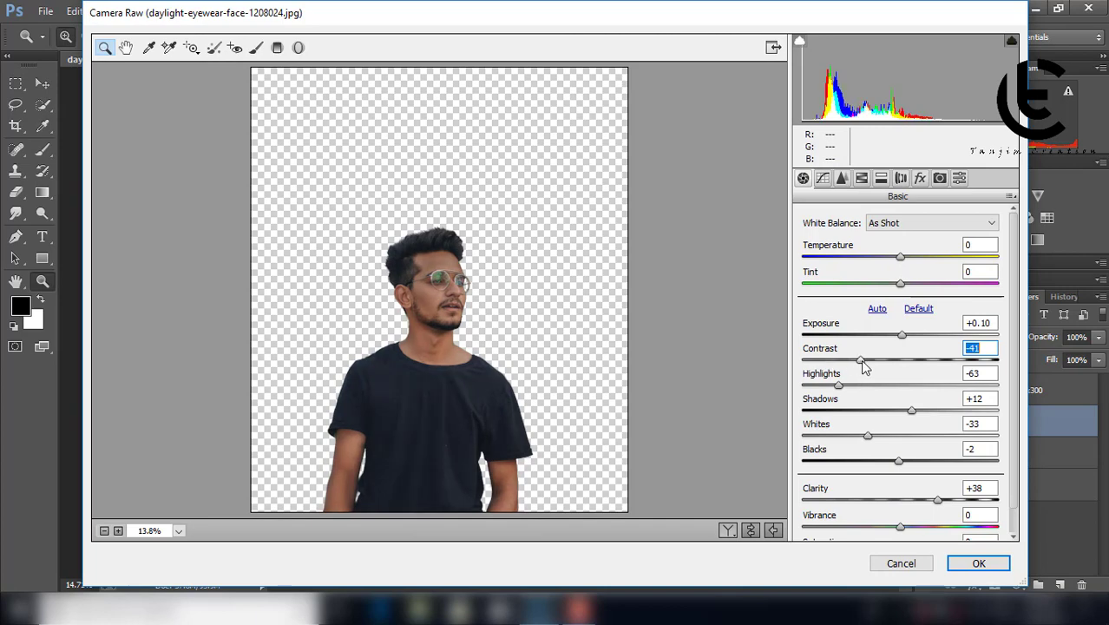
# - Lower the Parametric Tone Curve Highlights to −20
pyautogui.click(822, 178)
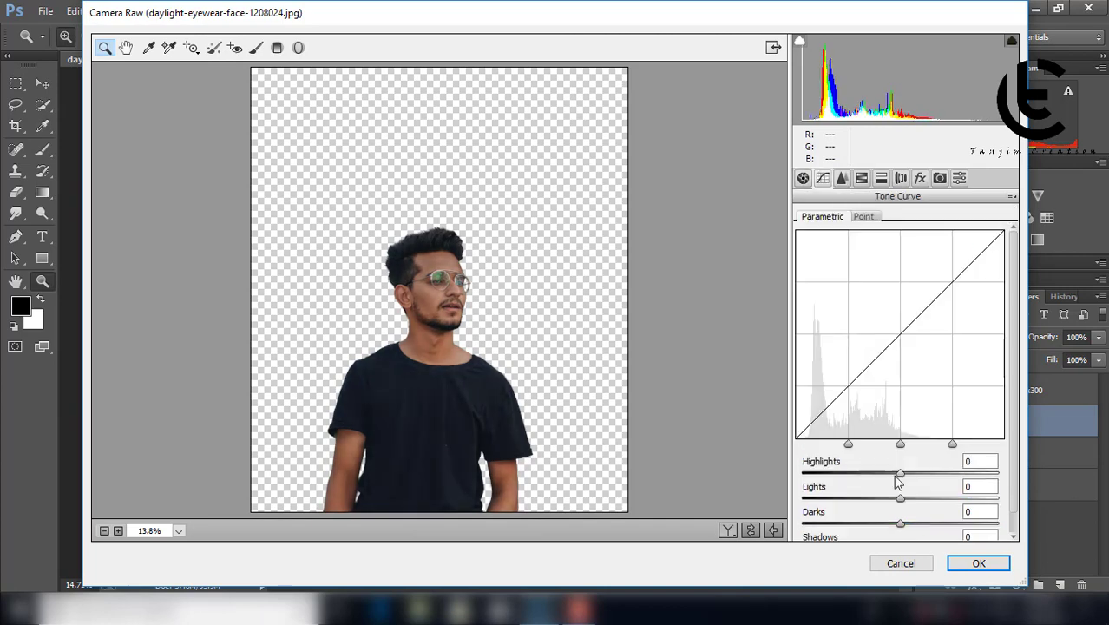
pyautogui.moveTo(900, 473)
pyautogui.mouseDown()
pyautogui.moveTo(887, 472)
pyautogui.moveTo(899, 498)
pyautogui.moveTo(879, 524)
pyautogui.moveTo(908, 526)
pyautogui.mouseUp()
pyautogui.scroll(-1, 903, 520)
pyautogui.click(841, 178)
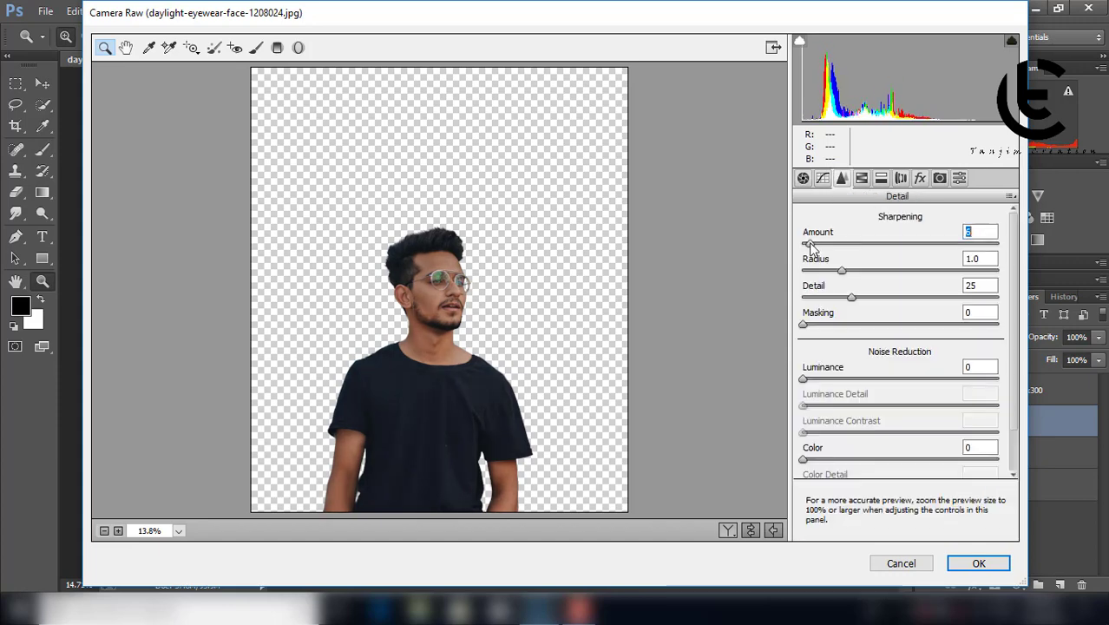
# - Raise luminance noise reduction and retune HSL luminance, with oranges +23 and greens +13
pyautogui.moveTo(816, 379); pyautogui.dragTo(867, 378)
pyautogui.click(861, 177)
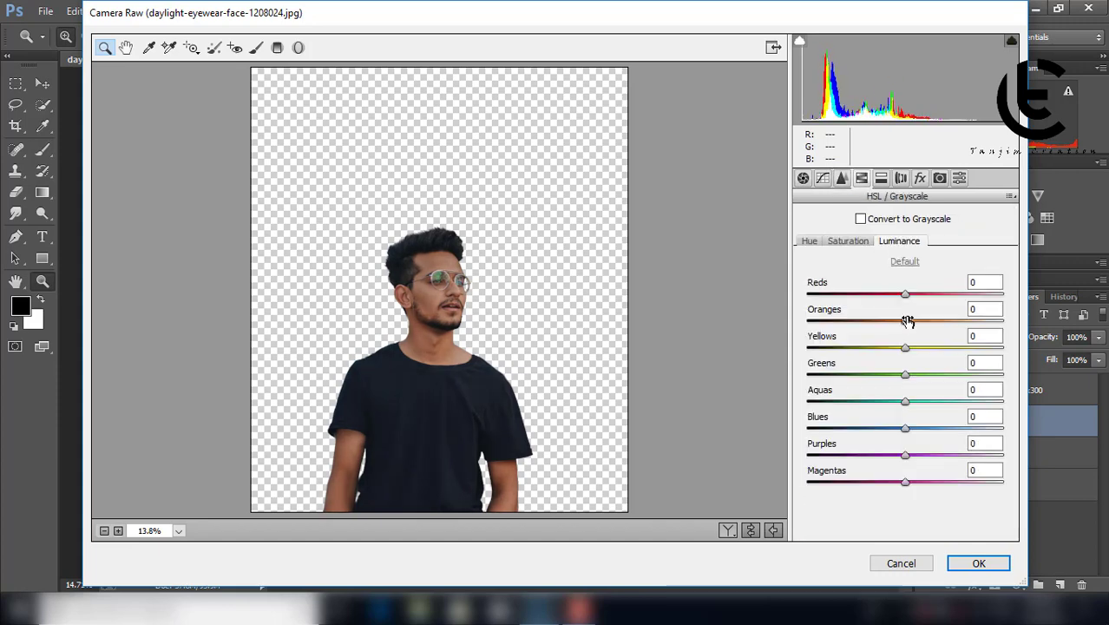
pyautogui.moveTo(905, 321); pyautogui.dragTo(933, 321)
pyautogui.moveTo(905, 294); pyautogui.dragTo(889, 294)
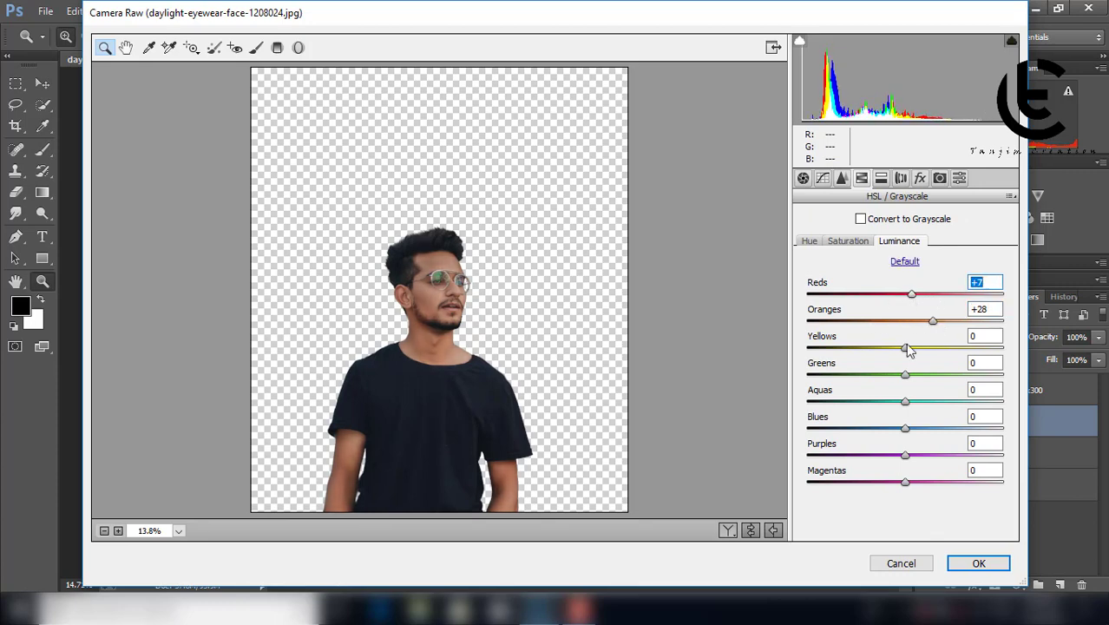
pyautogui.moveTo(926, 375); pyautogui.dragTo(918, 374)
pyautogui.moveTo(905, 401); pyautogui.dragTo(873, 403)
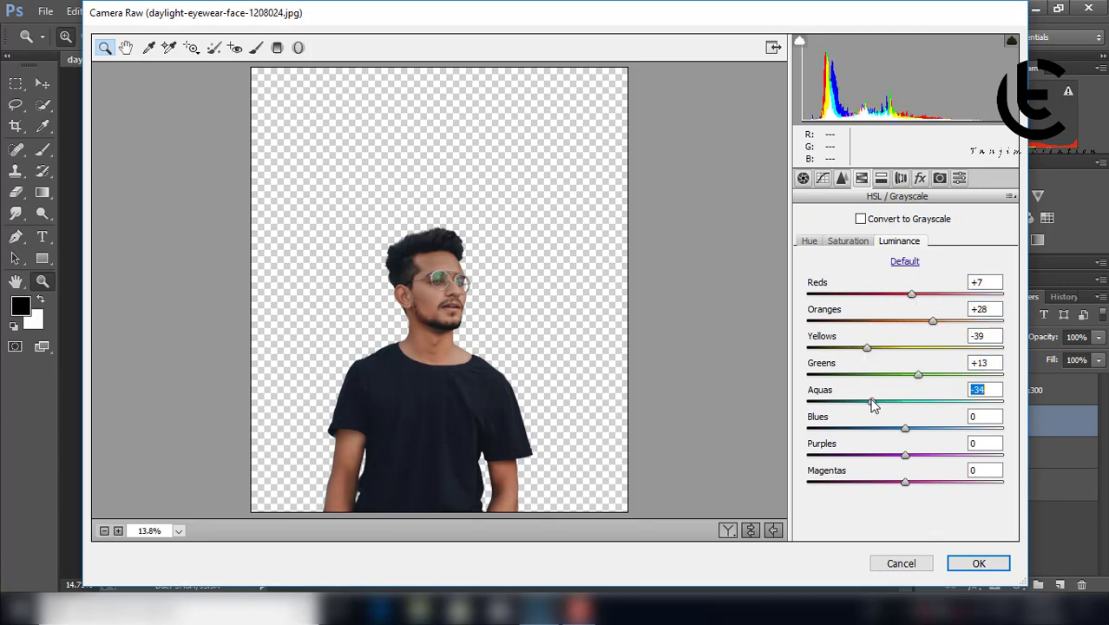
pyautogui.moveTo(905, 455); pyautogui.dragTo(936, 455)
# - Raise reds saturation to +13 and desaturate the oranges
pyautogui.click(905, 482)
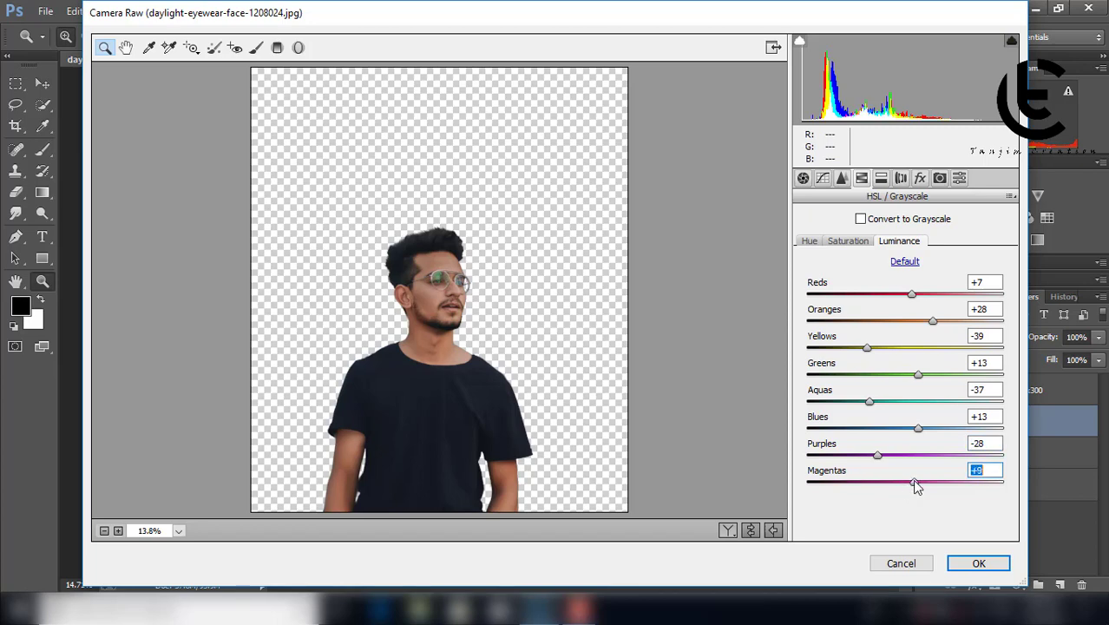
pyautogui.click(847, 240)
pyautogui.moveTo(870, 294); pyautogui.dragTo(918, 295)
pyautogui.moveTo(906, 321); pyautogui.dragTo(872, 321)
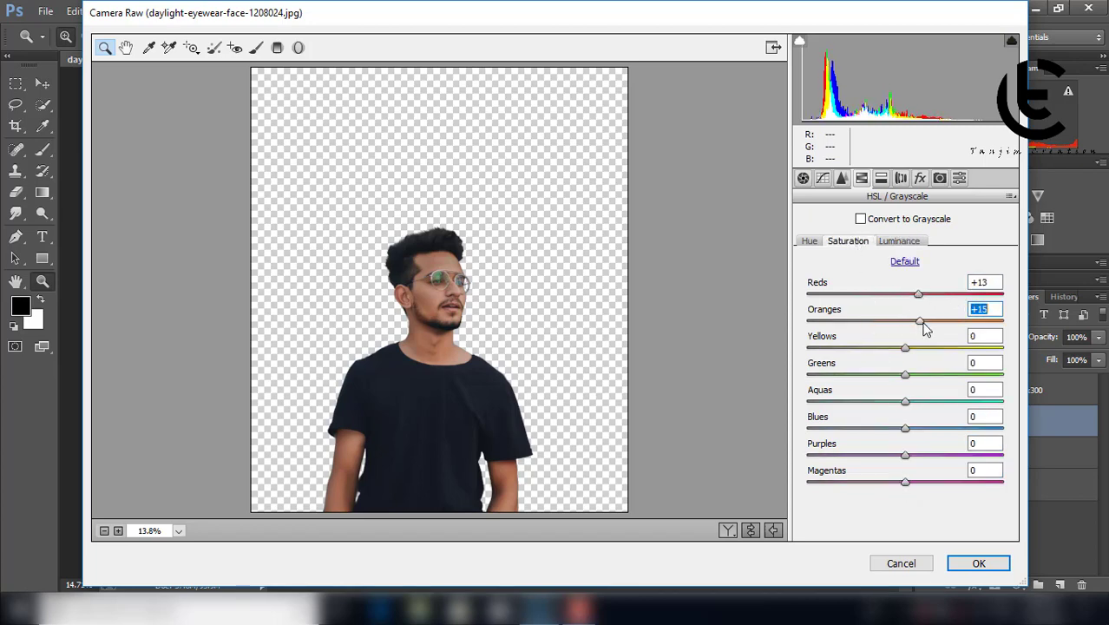
pyautogui.click(905, 428)
# - Shift the reds hue and split-tone the highlights at Hue 47, Saturation 17
pyautogui.click(809, 240)
pyautogui.moveTo(905, 294); pyautogui.dragTo(881, 295)
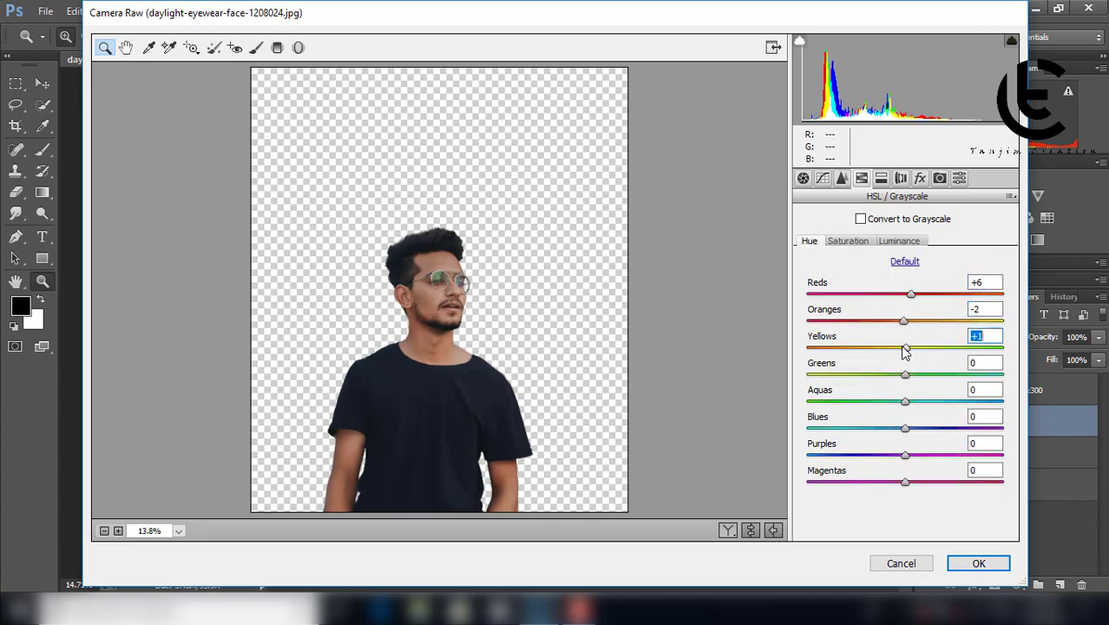
pyautogui.click(881, 178)
pyautogui.moveTo(925, 252)
pyautogui.mouseDown()
pyautogui.moveTo(845, 258)
pyautogui.moveTo(833, 243)
pyautogui.moveTo(840, 270)
pyautogui.mouseUp()
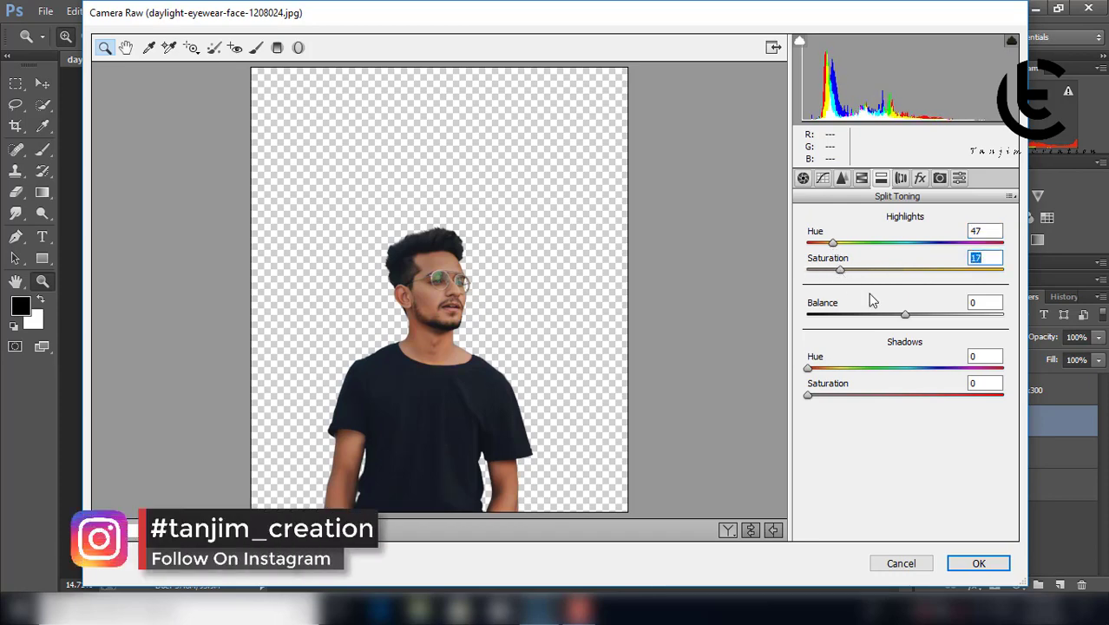
# - Set split-tone Balance to +7 and adjust the shadow tint
pyautogui.moveTo(925, 316); pyautogui.dragTo(912, 314)
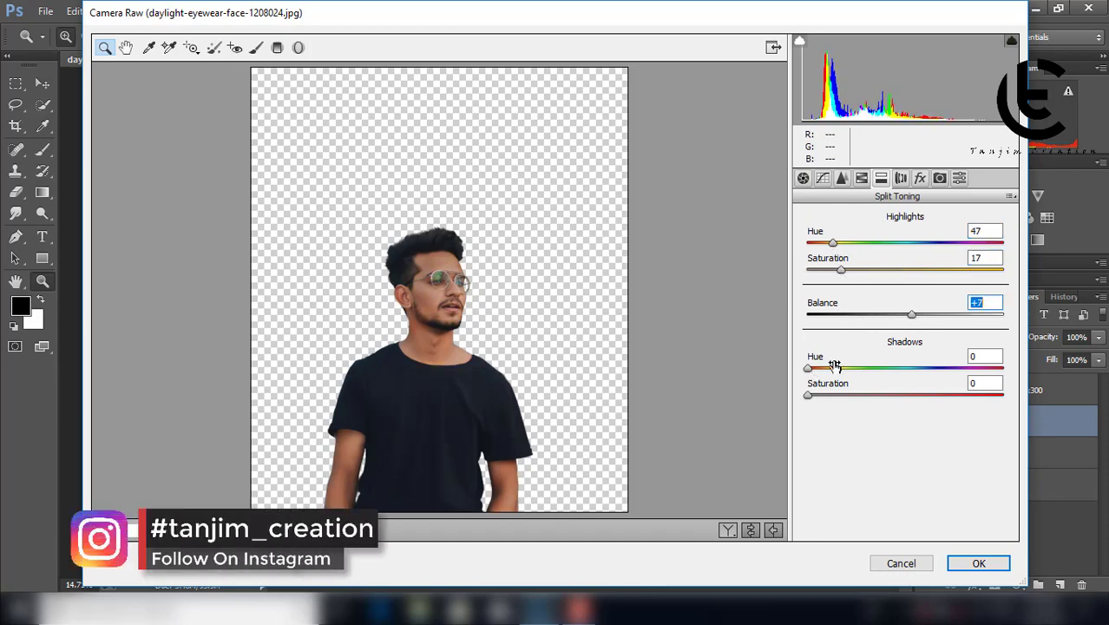
pyautogui.moveTo(808, 395)
pyautogui.mouseDown()
pyautogui.moveTo(909, 395)
pyautogui.moveTo(798, 395)
pyautogui.mouseUp()
pyautogui.click(900, 178)
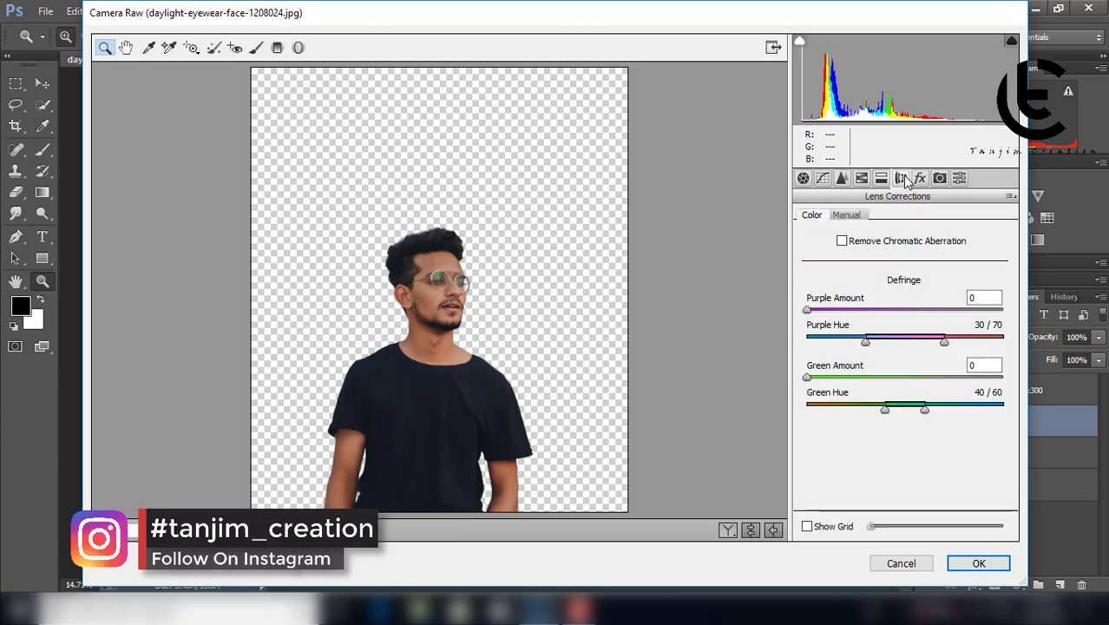
pyautogui.click(919, 178)
pyautogui.click(900, 178)
pyautogui.click(919, 178)
# - Set calibration Red Primary Hue +3 and Saturation −19, then apply the Camera Raw grade
pyautogui.click(940, 178)
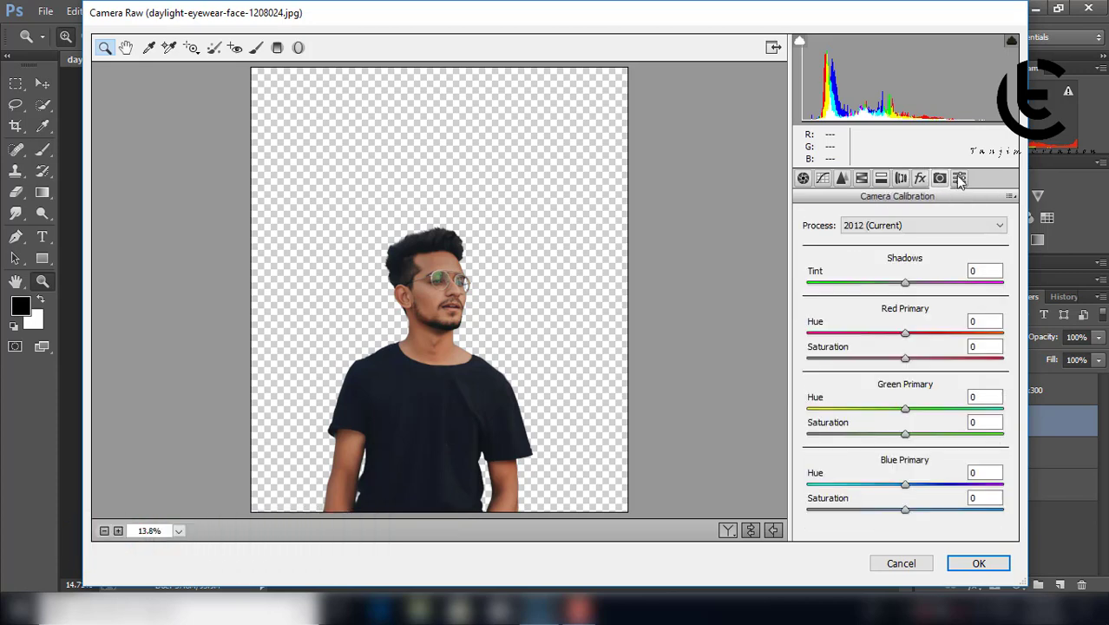
pyautogui.moveTo(907, 334)
pyautogui.mouseDown()
pyautogui.moveTo(919, 333)
pyautogui.moveTo(849, 358)
pyautogui.mouseUp()
pyautogui.click(887, 360)
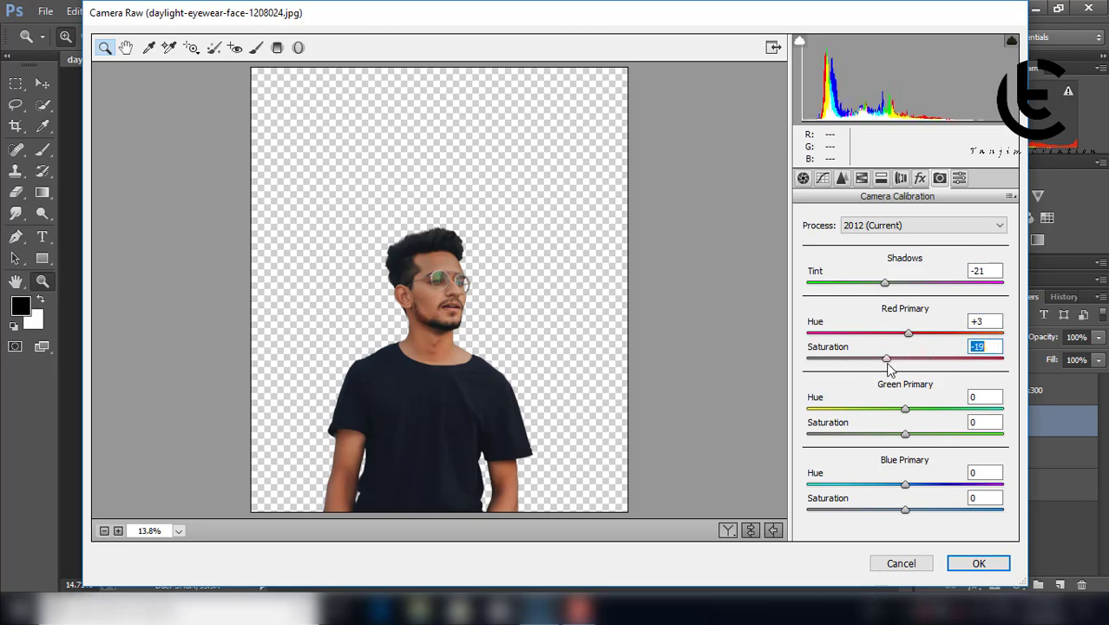
pyautogui.click(979, 563)
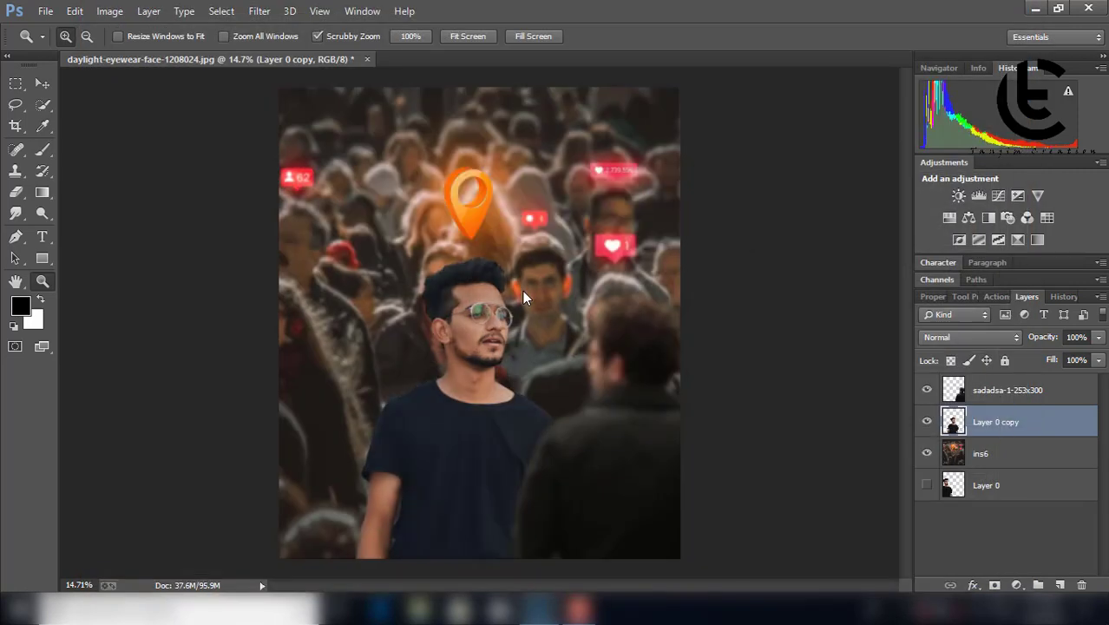
# - Stamp the selected layers into a merged layer, undo it, and start File > Place Embedded
pyautogui.moveTo(522, 289)
pyautogui.mouseDown()
pyautogui.moveTo(613, 310)
pyautogui.moveTo(515, 289)
pyautogui.mouseUp()
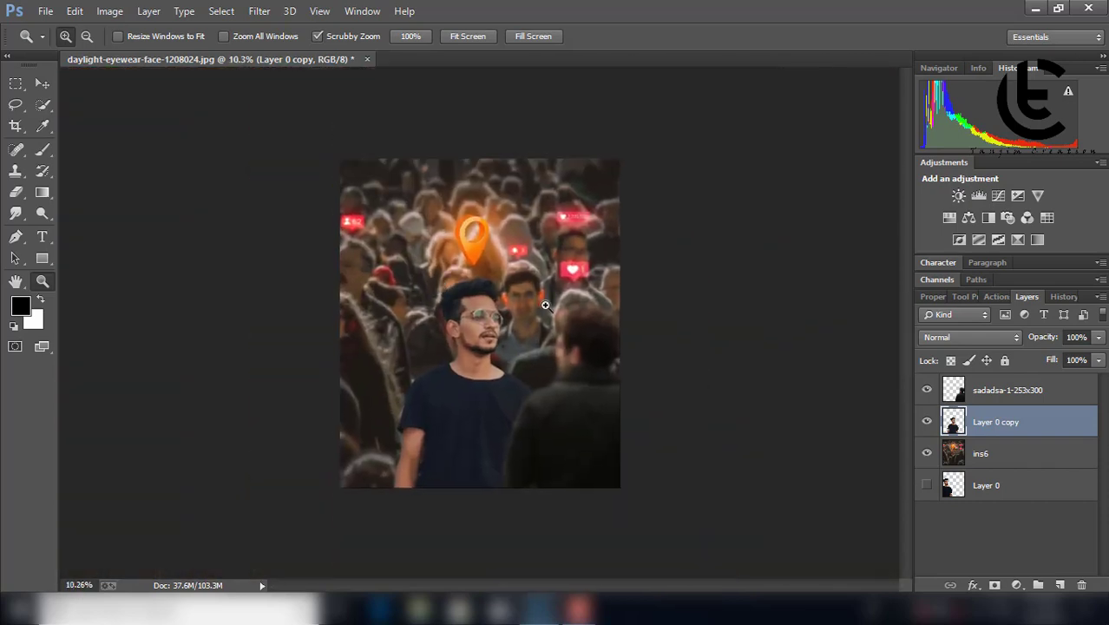
pyautogui.keyDown('ctrl'); pyautogui.click(995, 399); pyautogui.keyUp('ctrl')
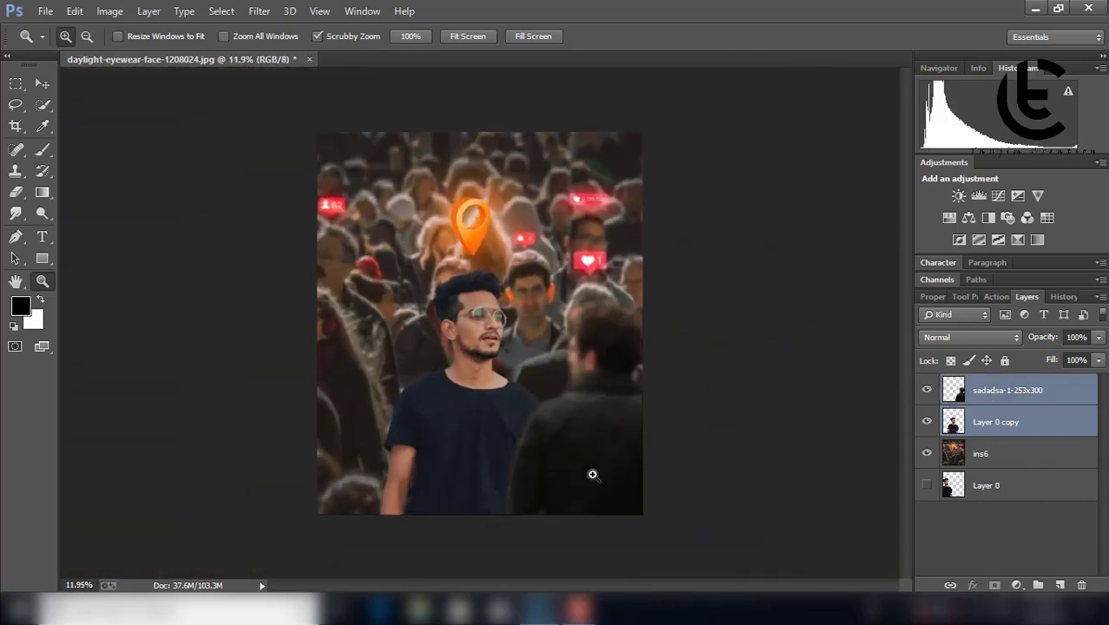
pyautogui.keyDown('ctrl'); pyautogui.click(997, 462); pyautogui.keyUp('ctrl')
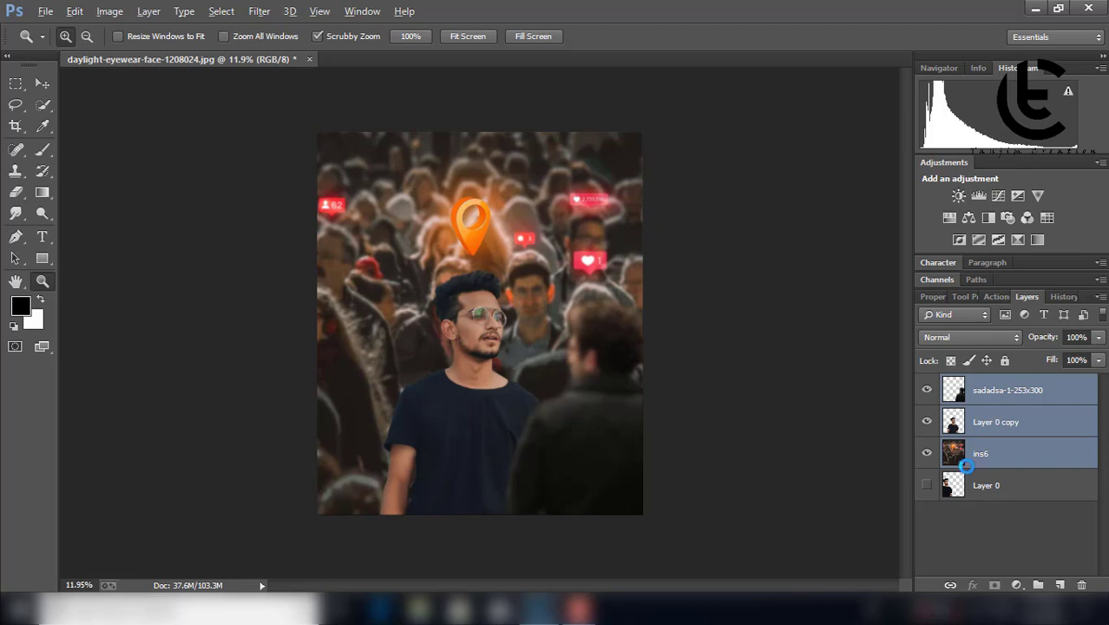
pyautogui.hotkey('ctrl', 'alt', 'e')
pyautogui.hotkey('ctrl', 'z')
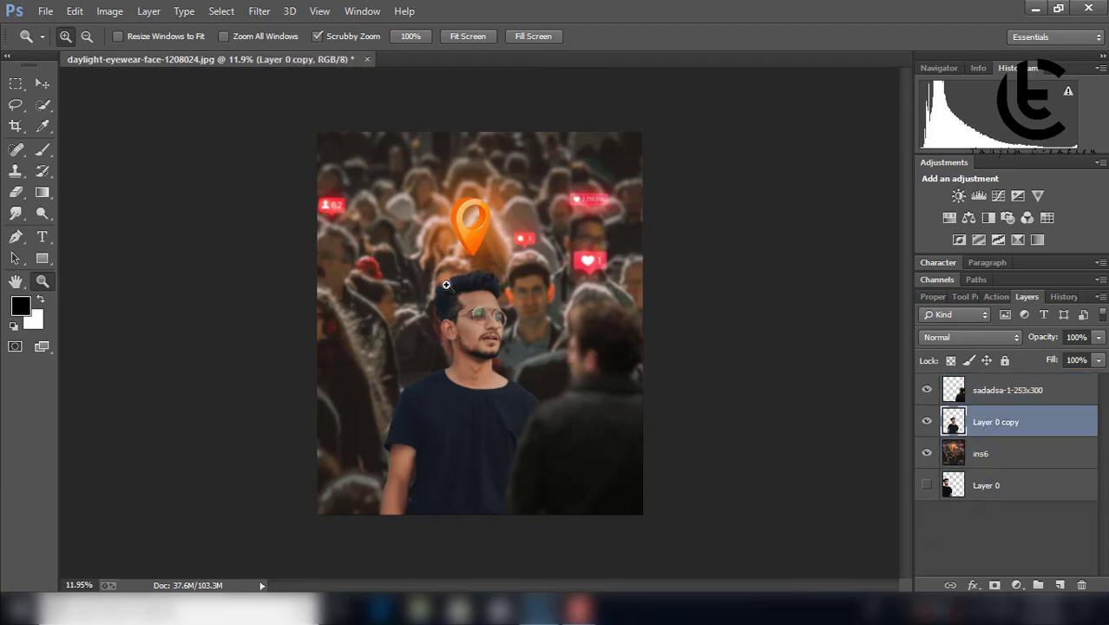
pyautogui.click(45, 11)
pyautogui.click(69, 246)
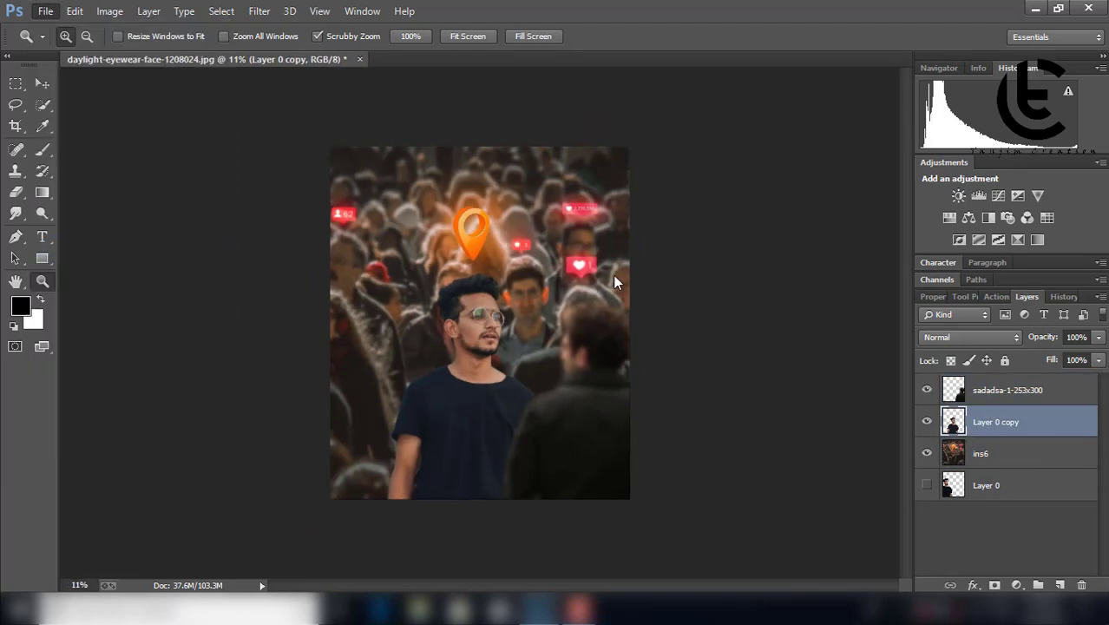
# - Place the dsfsfdsf-640x759 glow image, enlarge it over the man's head, and blend it in Screen mode
pyautogui.moveTo(804, 206); pyautogui.dragTo(801, 268)
pyautogui.doubleClick(528, 208)
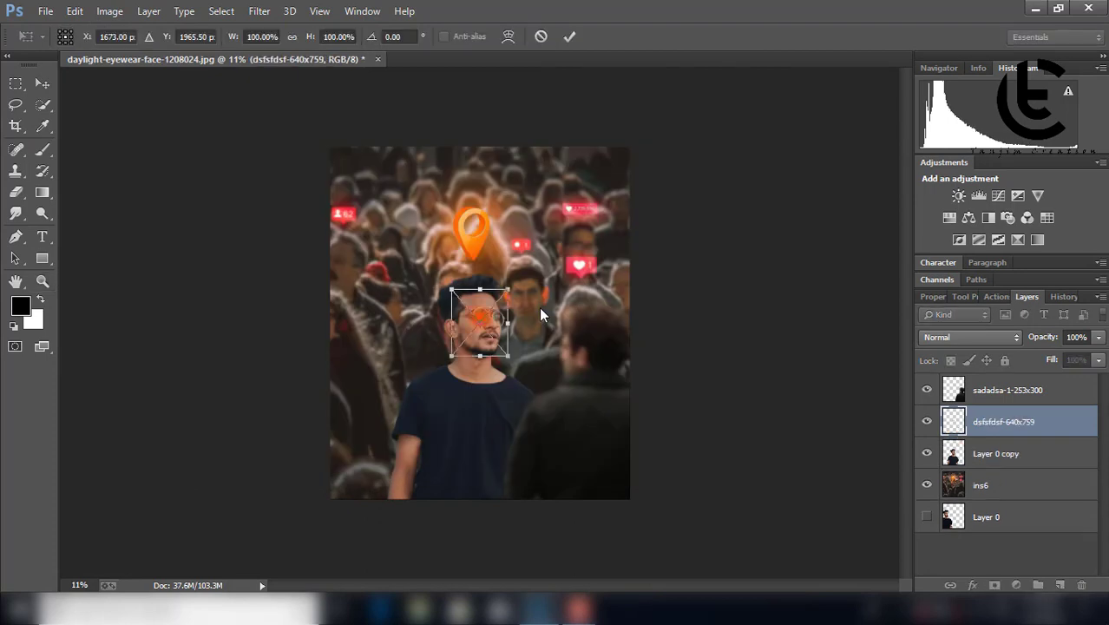
pyautogui.moveTo(500, 347); pyautogui.dragTo(583, 451)
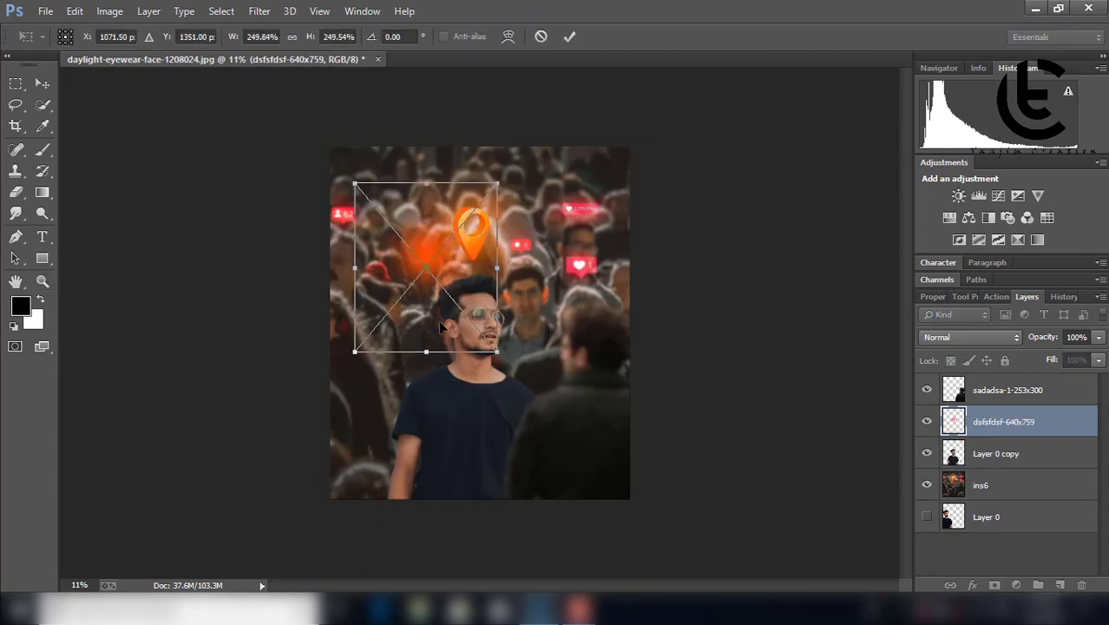
pyautogui.moveTo(535, 412); pyautogui.dragTo(536, 371)
pyautogui.moveTo(584, 412); pyautogui.dragTo(604, 448)
pyautogui.click(970, 336)
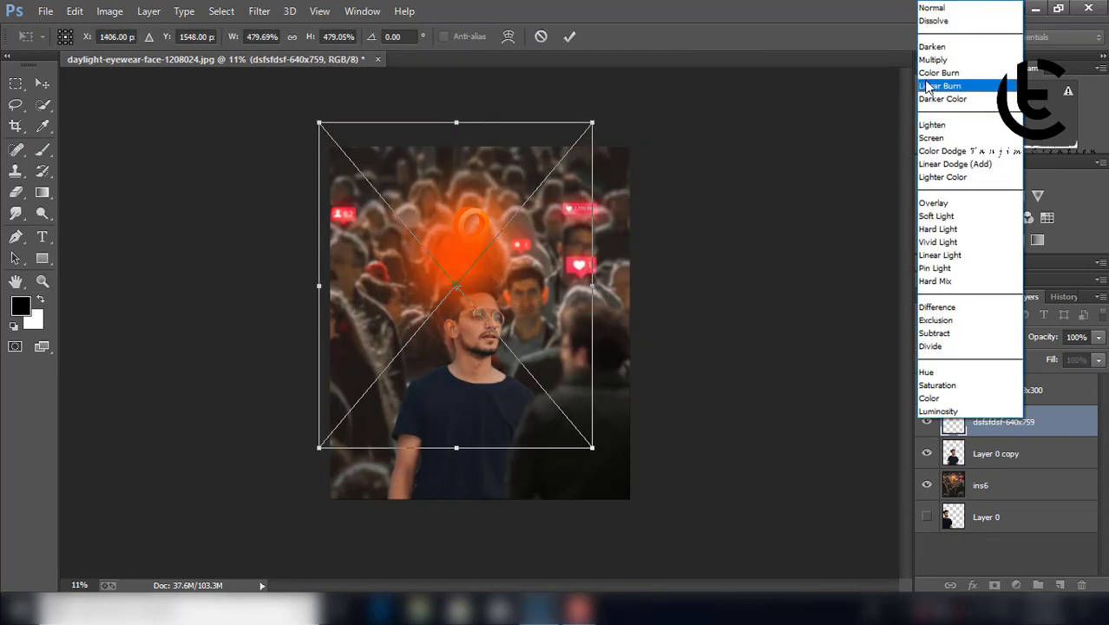
pyautogui.click(937, 134)
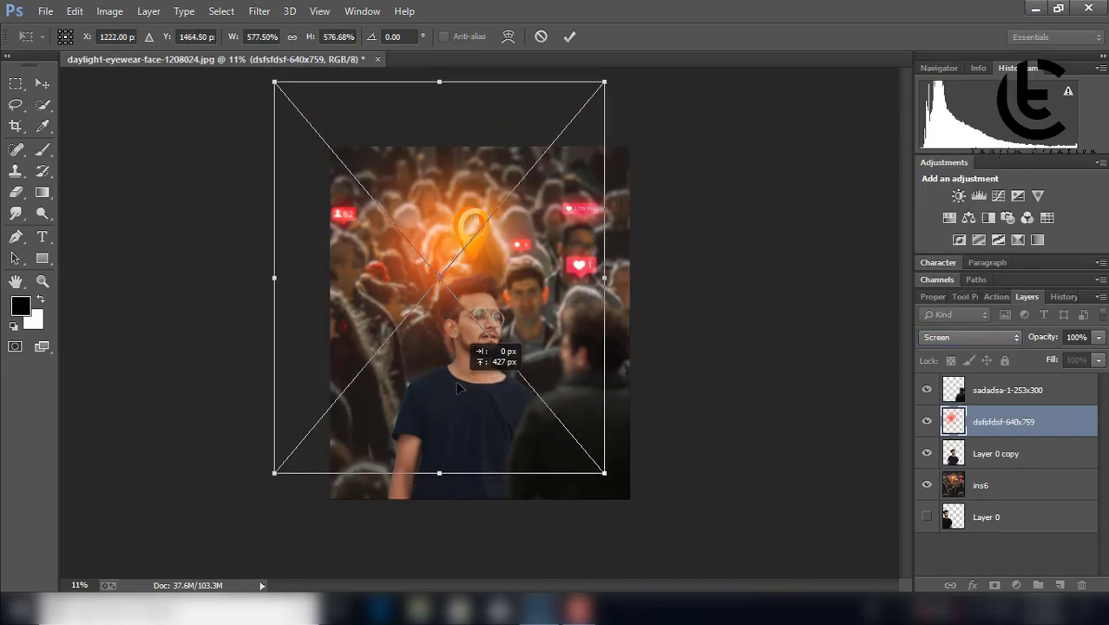
# - Resize the glow to cover the upper crowd and settle it around the orange pin
pyautogui.moveTo(521, 330)
pyautogui.mouseDown()
pyautogui.moveTo(588, 454)
pyautogui.moveTo(587, 333)
pyautogui.mouseUp()
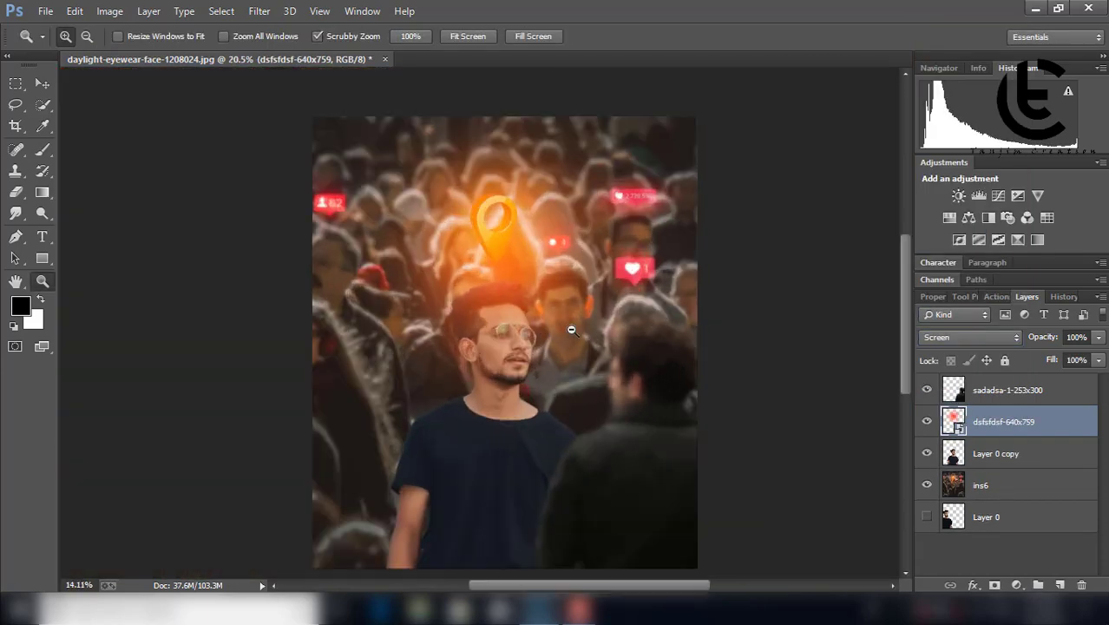
pyautogui.moveTo(714, 561); pyautogui.dragTo(681, 503)
pyautogui.moveTo(556, 354); pyautogui.dragTo(566, 342)
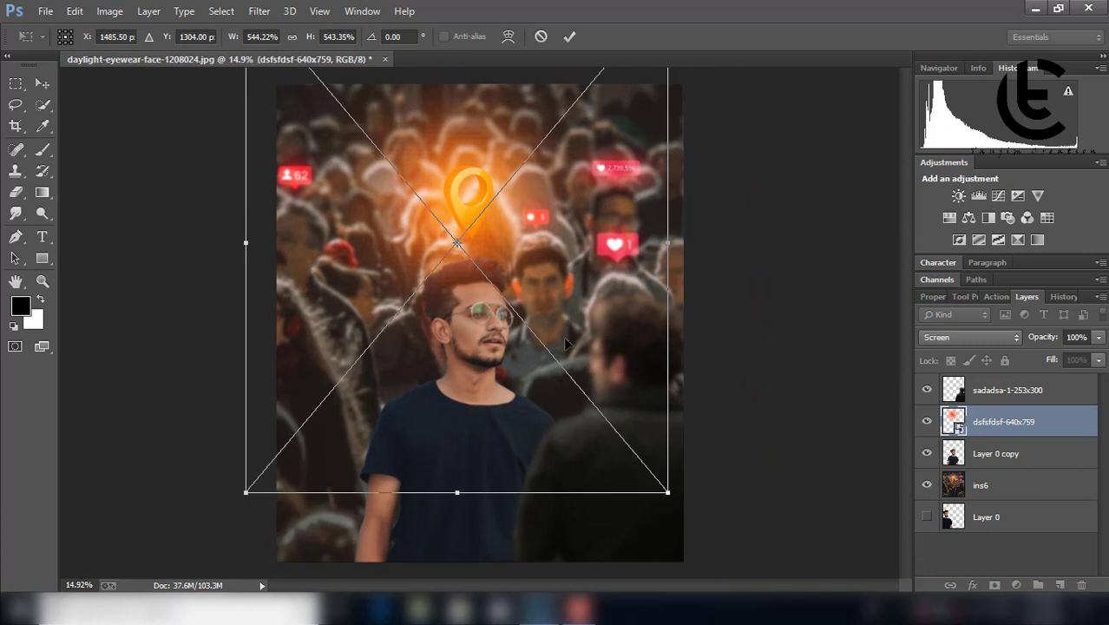
pyautogui.press('Return')
# - Lower the glow layer's opacity to about 75% and shift it into its final position
pyautogui.moveTo(1041, 337)
pyautogui.mouseDown()
pyautogui.moveTo(1012, 338)
pyautogui.moveTo(1055, 340)
pyautogui.mouseUp()
pyautogui.hotkey('ctrl', '-')
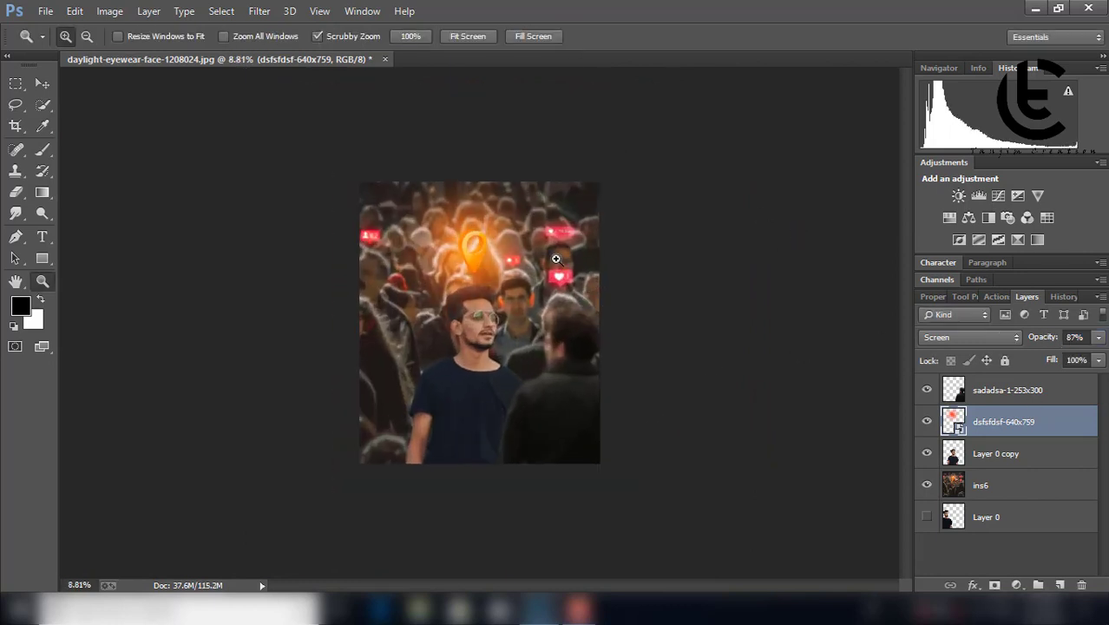
pyautogui.hotkey('ctrl', 't')
pyautogui.moveTo(482, 193); pyautogui.dragTo(507, 222)
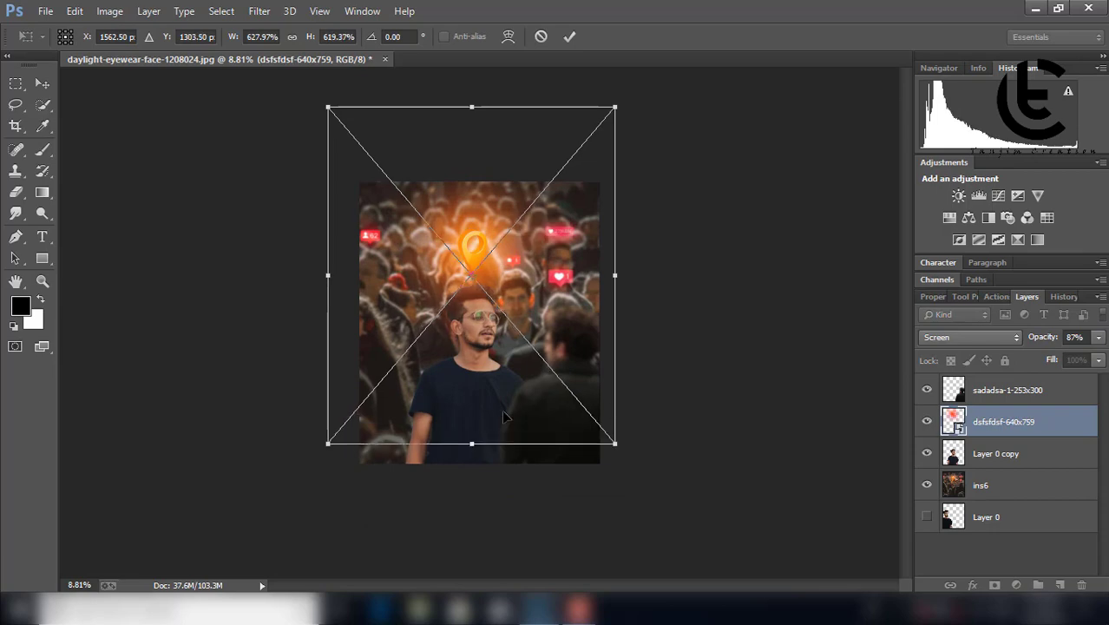
pyautogui.press('Return')
pyautogui.press('z')
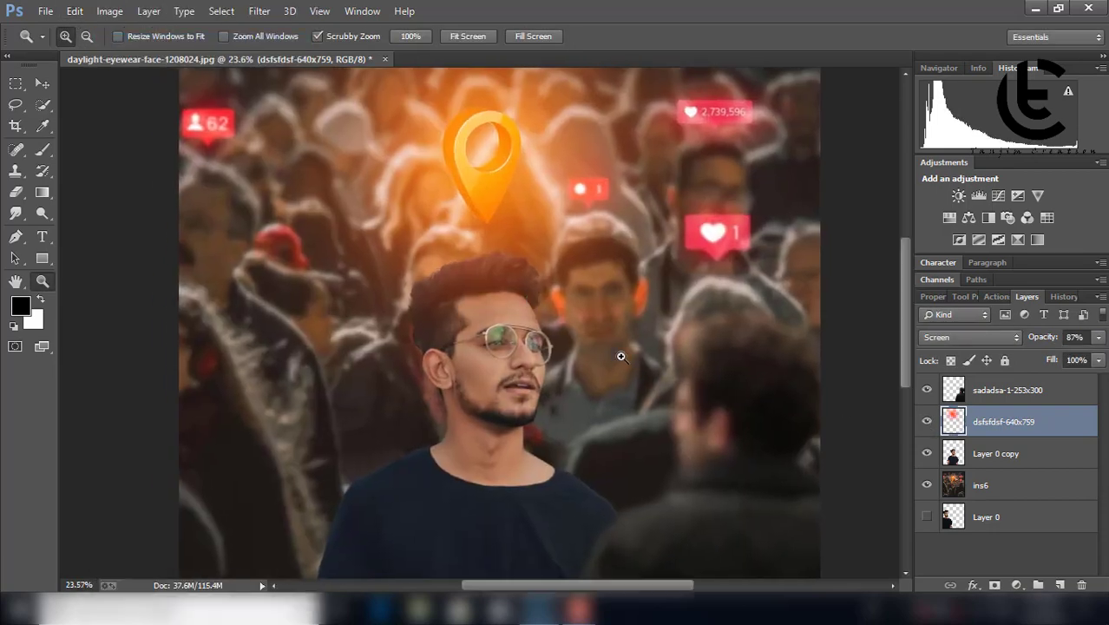
pyautogui.moveTo(1050, 339); pyautogui.dragTo(1033, 341)
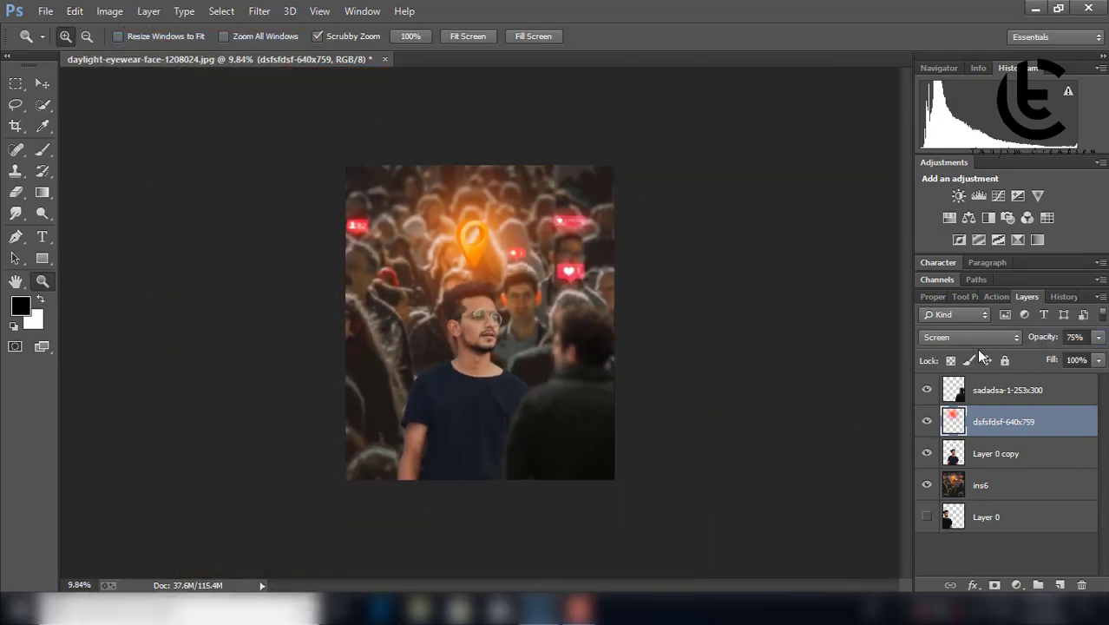
pyautogui.click(998, 453)
pyautogui.moveTo(446, 464); pyautogui.dragTo(430, 463)
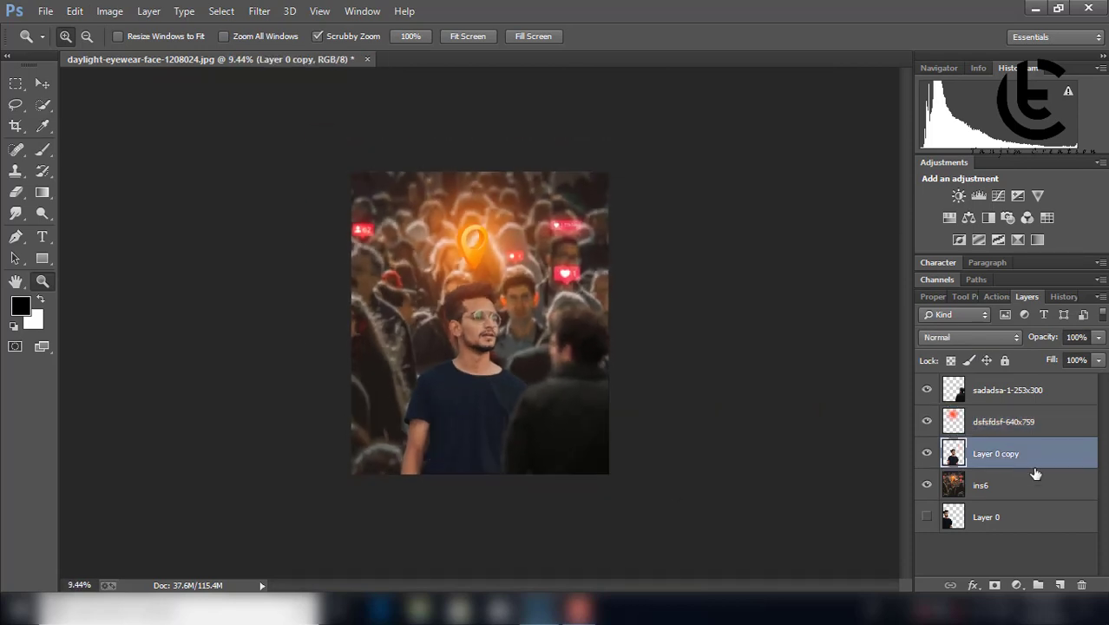
# - Add a Curves adjustment with a slightly raised midpoint to lighten the composite
pyautogui.click(998, 196)
pyautogui.moveTo(1019, 446); pyautogui.dragTo(1015, 444)
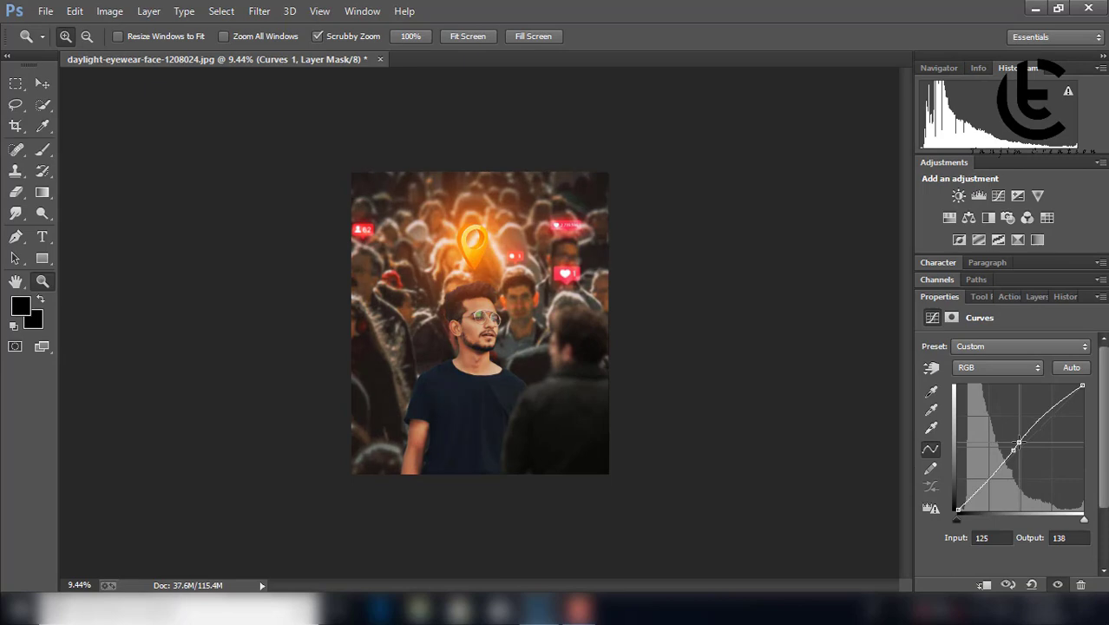
pyautogui.moveTo(1017, 444); pyautogui.dragTo(1017, 443)
pyautogui.click(1037, 296)
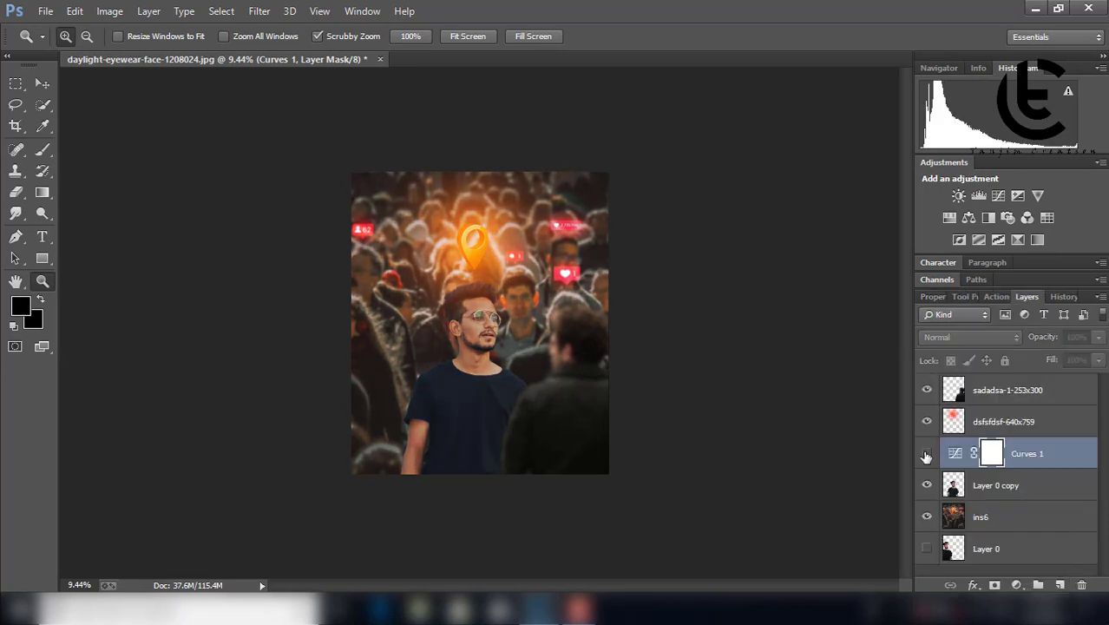
pyautogui.scroll(2, 894, 471)
pyautogui.scroll(-2, 662, 429)
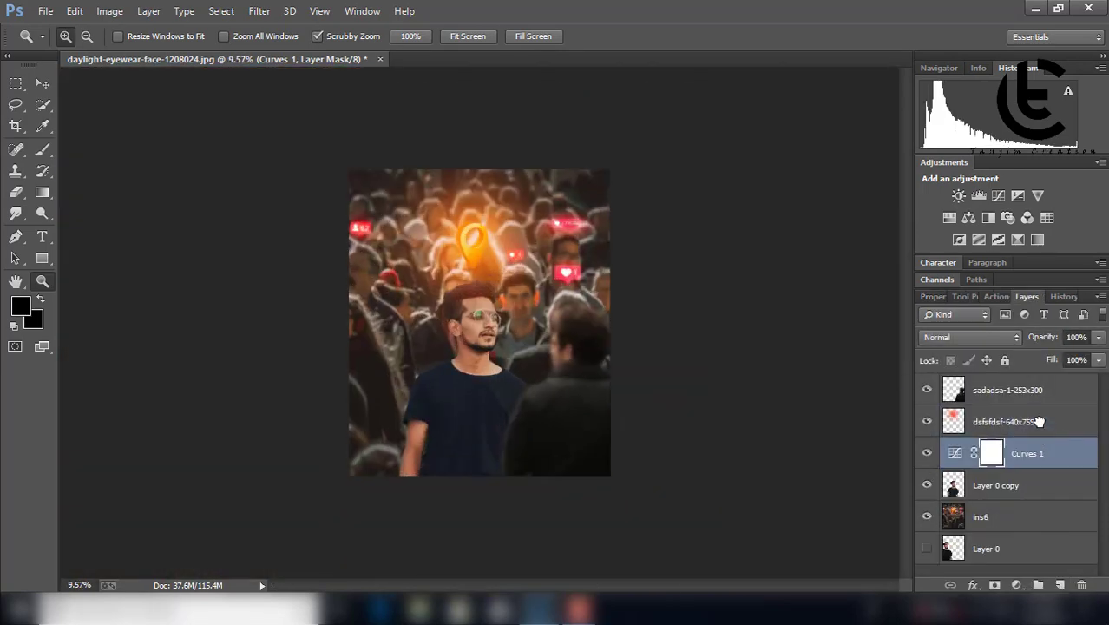
# - Move Curves 1 to the top of the stack and fine-tune the glow layer's opacity
pyautogui.hotkey('ctrl', ']')
pyautogui.hotkey('ctrl', ']')
pyautogui.click(926, 390)
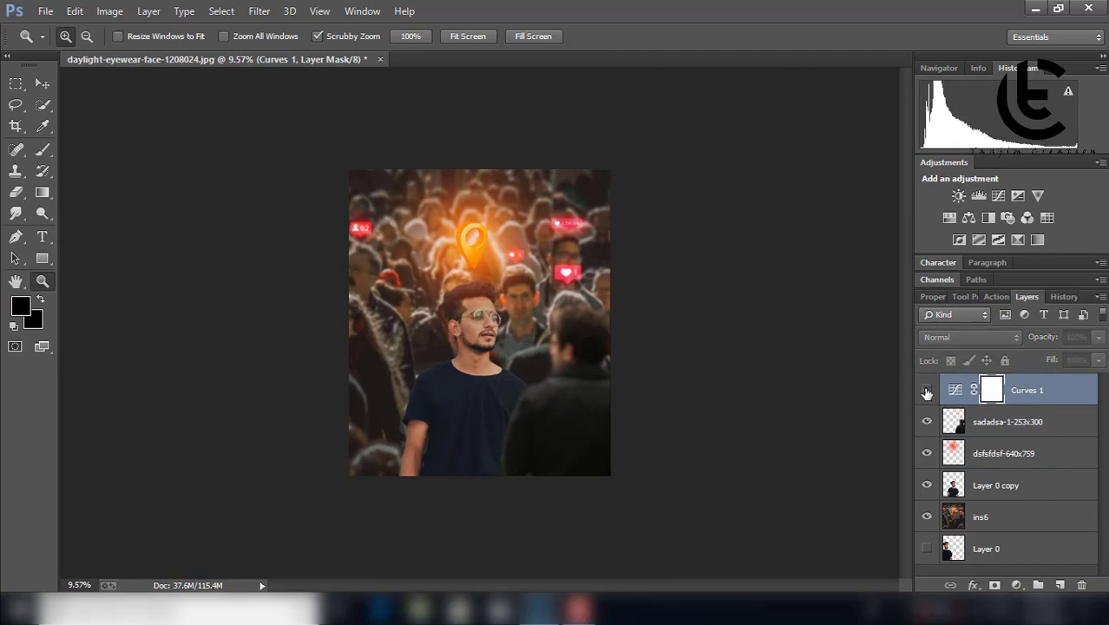
pyautogui.click(927, 391)
pyautogui.moveTo(1024, 392); pyautogui.dragTo(1014, 526)
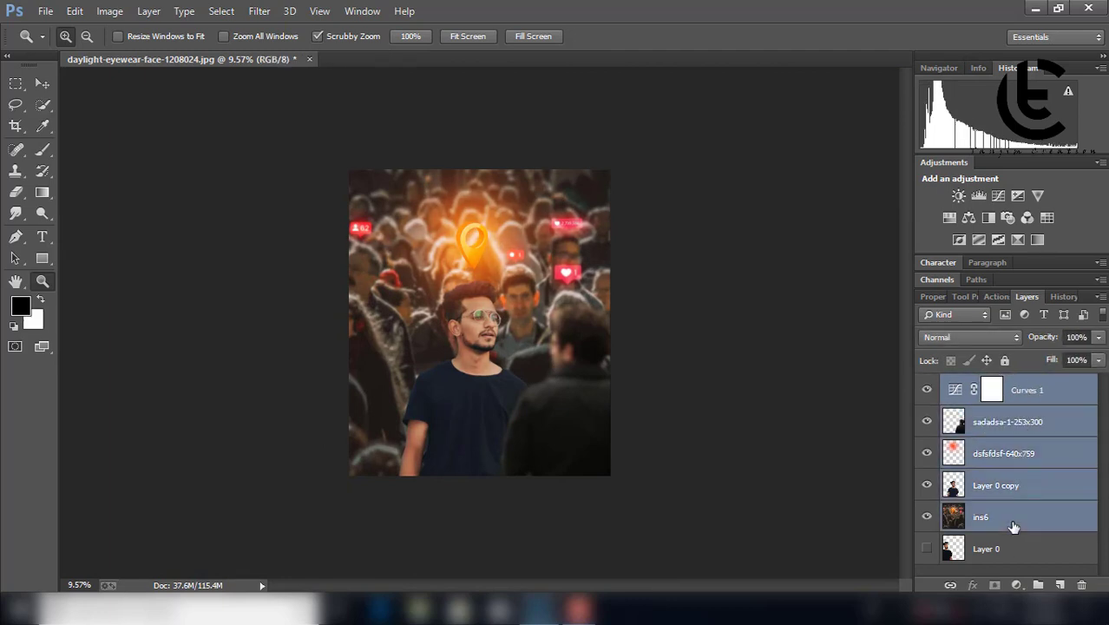
pyautogui.click(1024, 453)
pyautogui.click(1045, 339)
pyautogui.moveTo(1044, 342); pyautogui.dragTo(1081, 349)
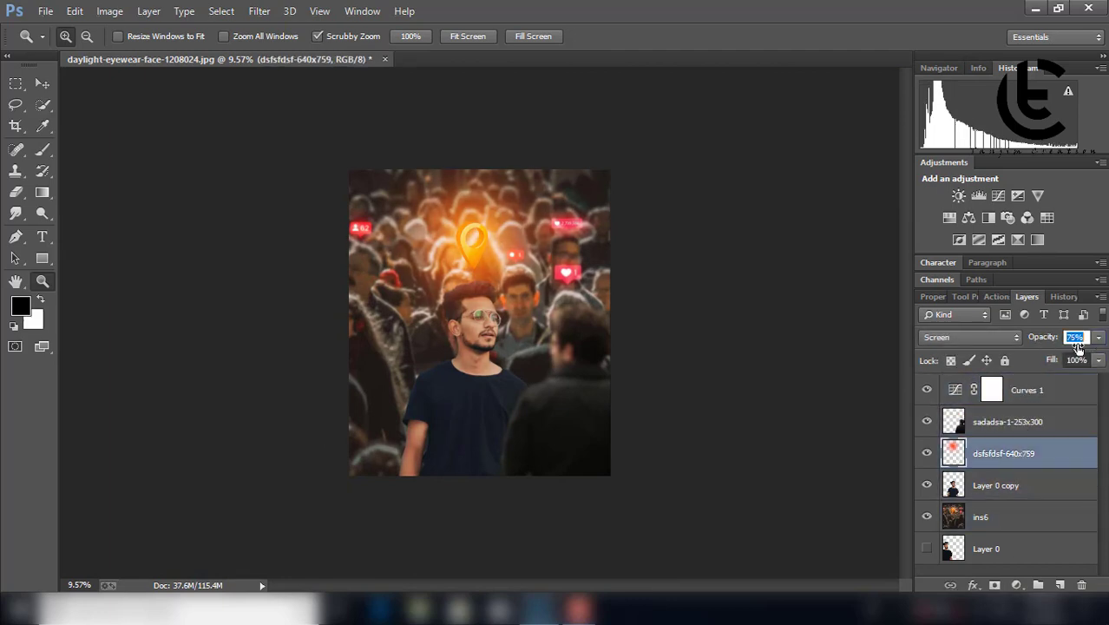
# - Select the layers from Curves 1 down to ins6 and stamp them into merged Layer 1
pyautogui.keyDown('shift'); pyautogui.click(1073, 390); pyautogui.keyUp('shift')
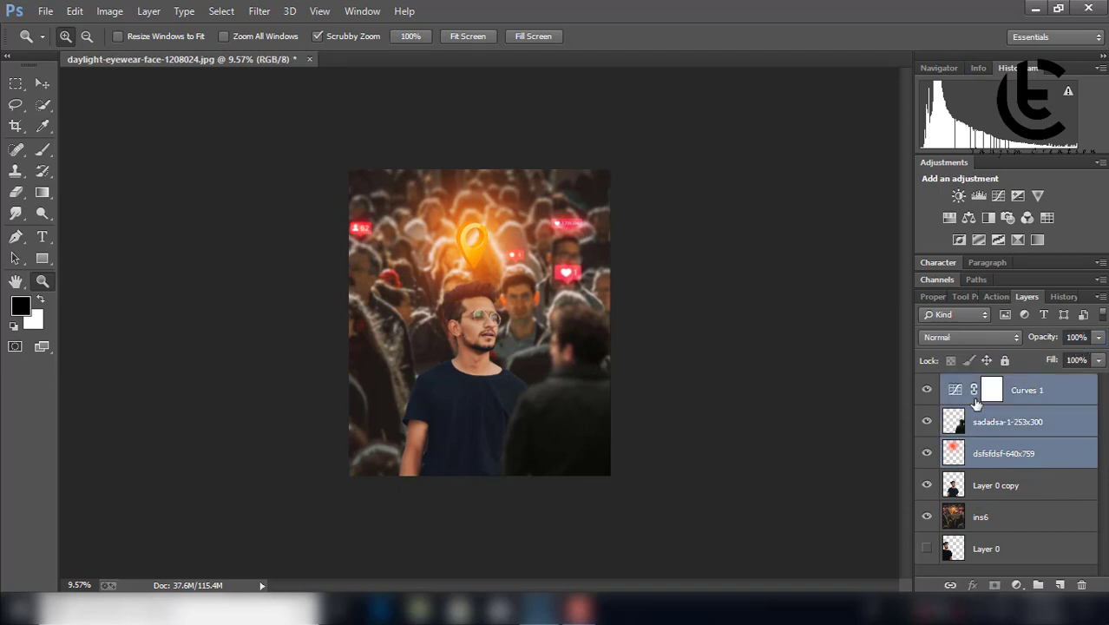
pyautogui.click(1073, 391)
pyautogui.keyDown('shift'); pyautogui.click(1006, 422); pyautogui.keyUp('shift')
pyautogui.keyDown('shift'); pyautogui.click(1011, 517); pyautogui.keyUp('shift')
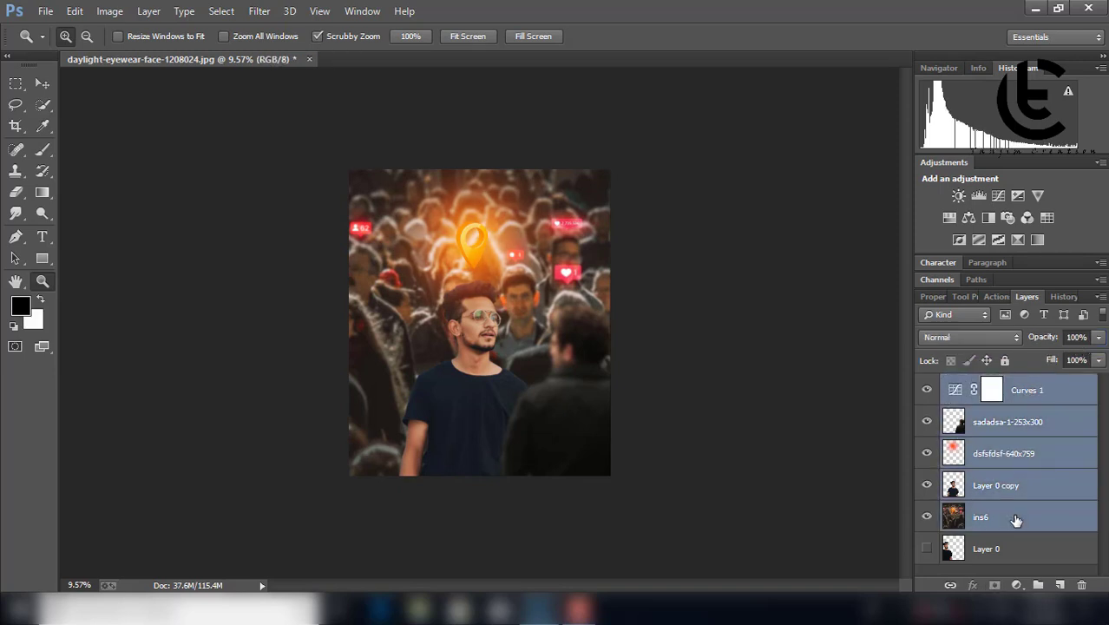
pyautogui.hotkey('ctrl', 'alt', 'shift', 'e')
pyautogui.scroll(2, 491, 276)
# - In Camera Raw, adjust exposure, contrast, shadows, whites and blacks, set sharpening 21, and reduce luminance noise
pyautogui.click(259, 10)
pyautogui.click(682, 296)
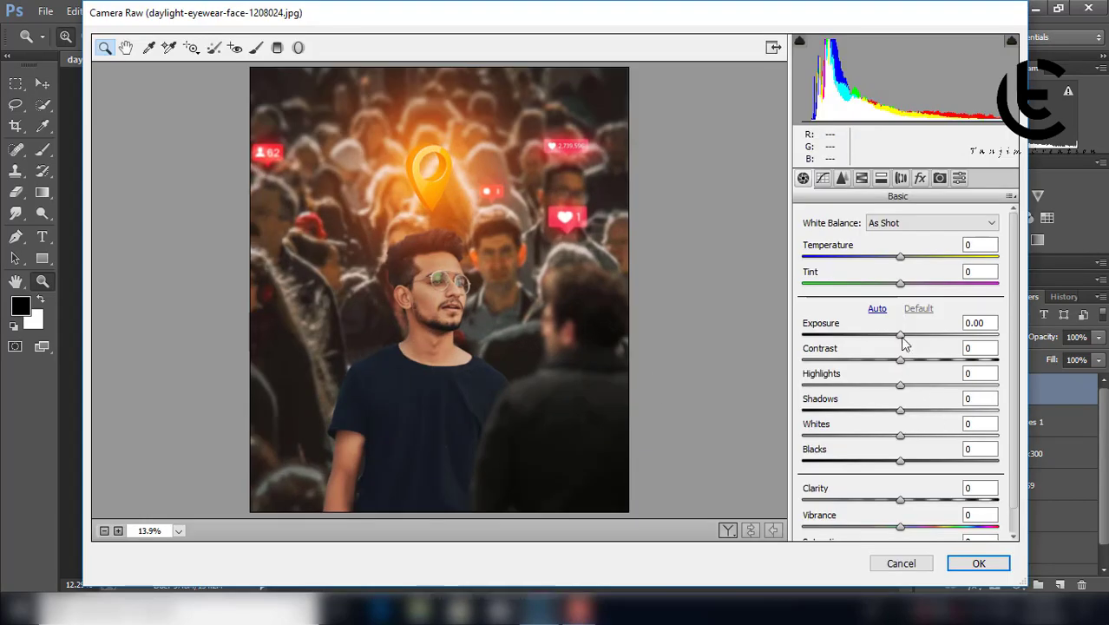
pyautogui.moveTo(900, 336)
pyautogui.mouseDown()
pyautogui.moveTo(872, 362)
pyautogui.moveTo(908, 365)
pyautogui.moveTo(893, 362)
pyautogui.moveTo(895, 387)
pyautogui.mouseUp()
pyautogui.moveTo(900, 412)
pyautogui.mouseDown()
pyautogui.moveTo(840, 407)
pyautogui.moveTo(885, 408)
pyautogui.moveTo(918, 436)
pyautogui.moveTo(899, 435)
pyautogui.moveTo(876, 463)
pyautogui.moveTo(889, 461)
pyautogui.mouseUp()
pyautogui.moveTo(900, 500)
pyautogui.mouseDown()
pyautogui.moveTo(941, 501)
pyautogui.moveTo(909, 502)
pyautogui.mouseUp()
pyautogui.click(841, 178)
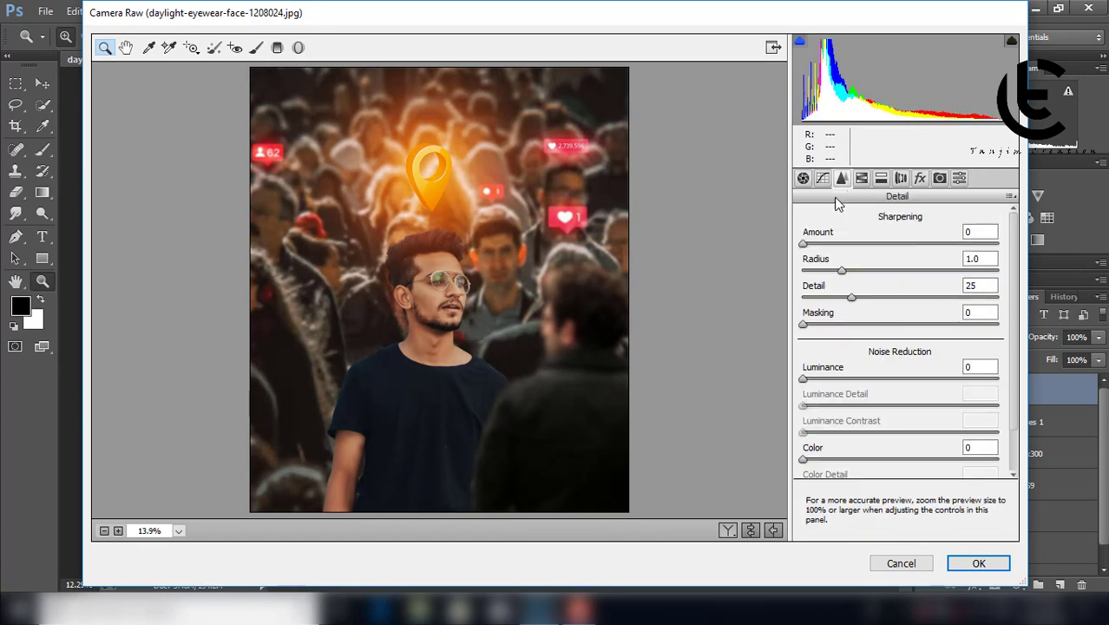
pyautogui.moveTo(803, 244); pyautogui.dragTo(833, 247)
pyautogui.moveTo(804, 380); pyautogui.dragTo(829, 379)
# - Set HSL Luminance to Reds +9 and Yellows +7
pyautogui.click(861, 178)
pyautogui.click(899, 240)
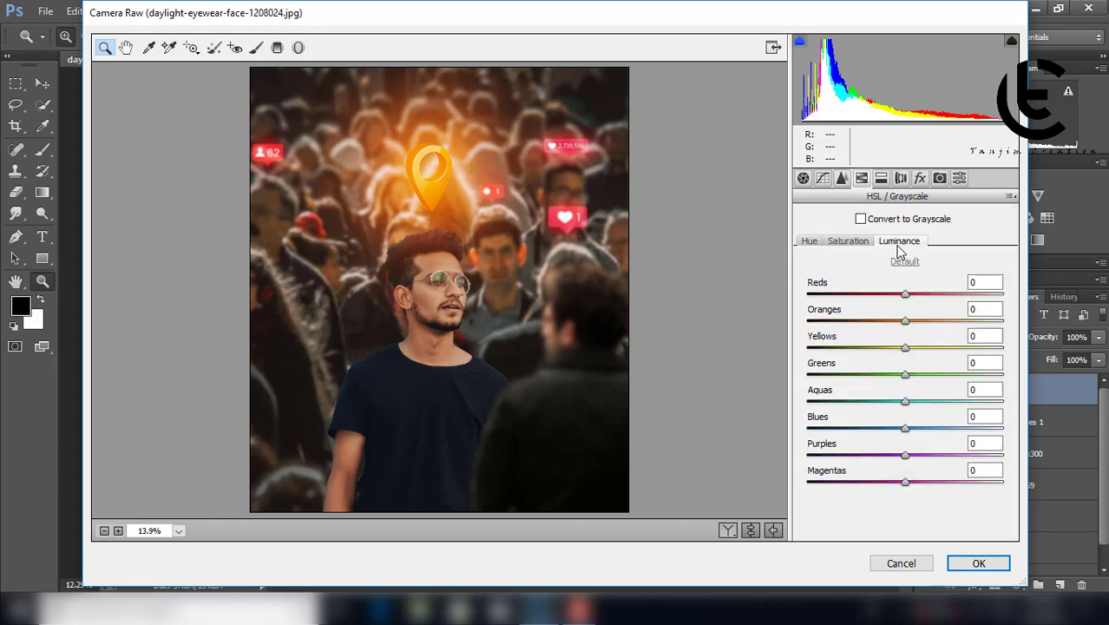
pyautogui.moveTo(905, 294)
pyautogui.mouseDown()
pyautogui.moveTo(871, 293)
pyautogui.moveTo(913, 295)
pyautogui.mouseUp()
pyautogui.click(905, 320)
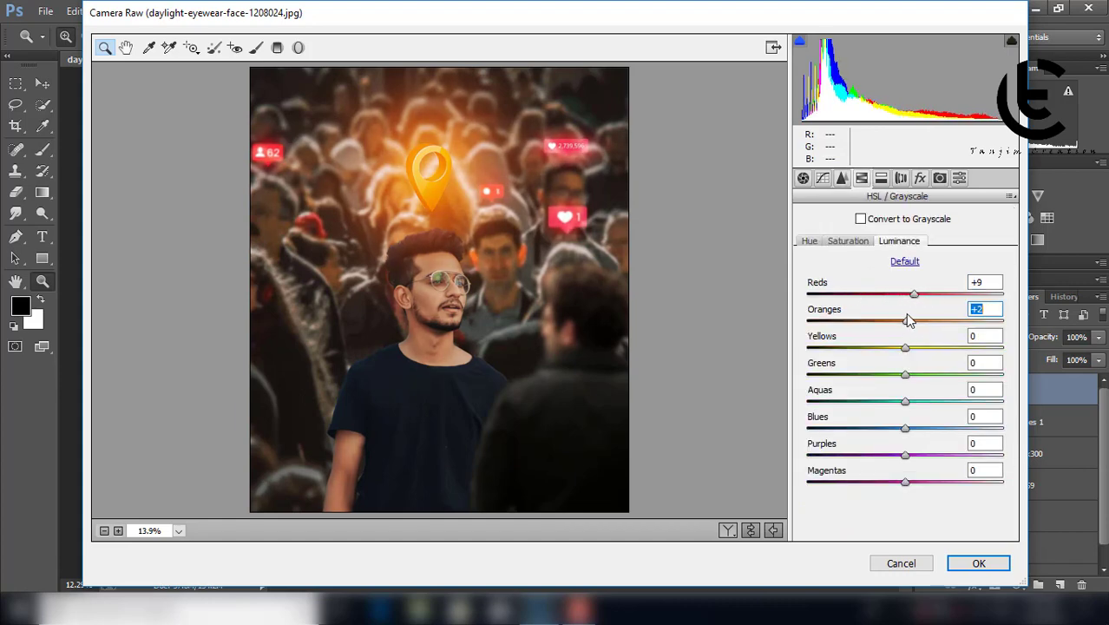
pyautogui.moveTo(905, 347)
pyautogui.mouseDown()
pyautogui.moveTo(854, 347)
pyautogui.moveTo(904, 349)
pyautogui.mouseUp()
pyautogui.click(905, 374)
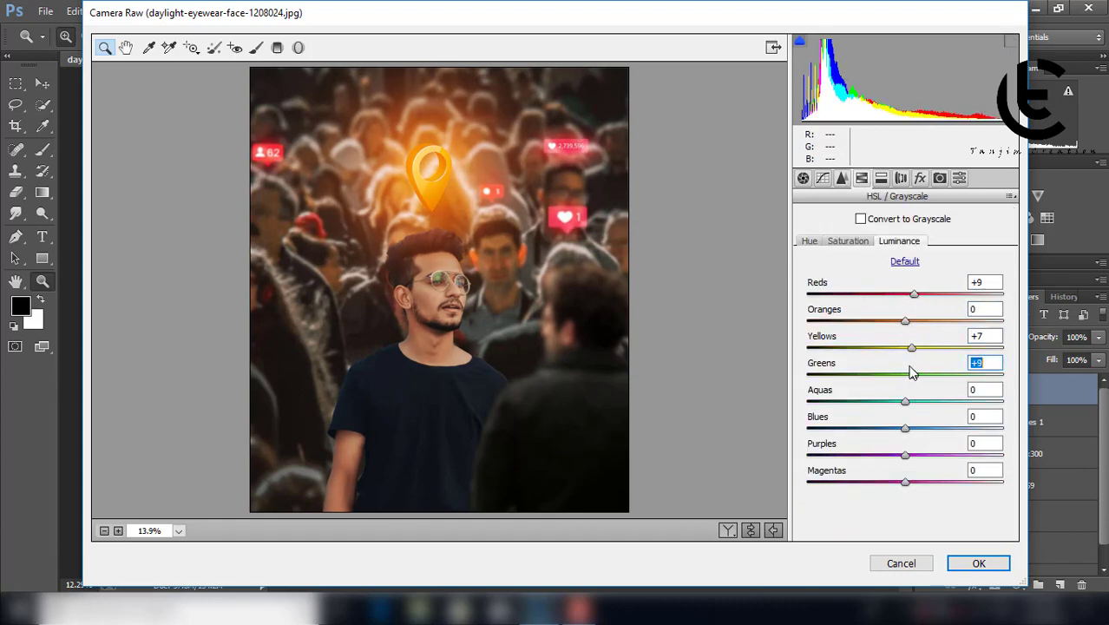
pyautogui.click(905, 401)
pyautogui.click(907, 428)
# - Set HSL Saturation to Reds +8, Yellows +8, Blues +3 and Magentas +10
pyautogui.click(857, 243)
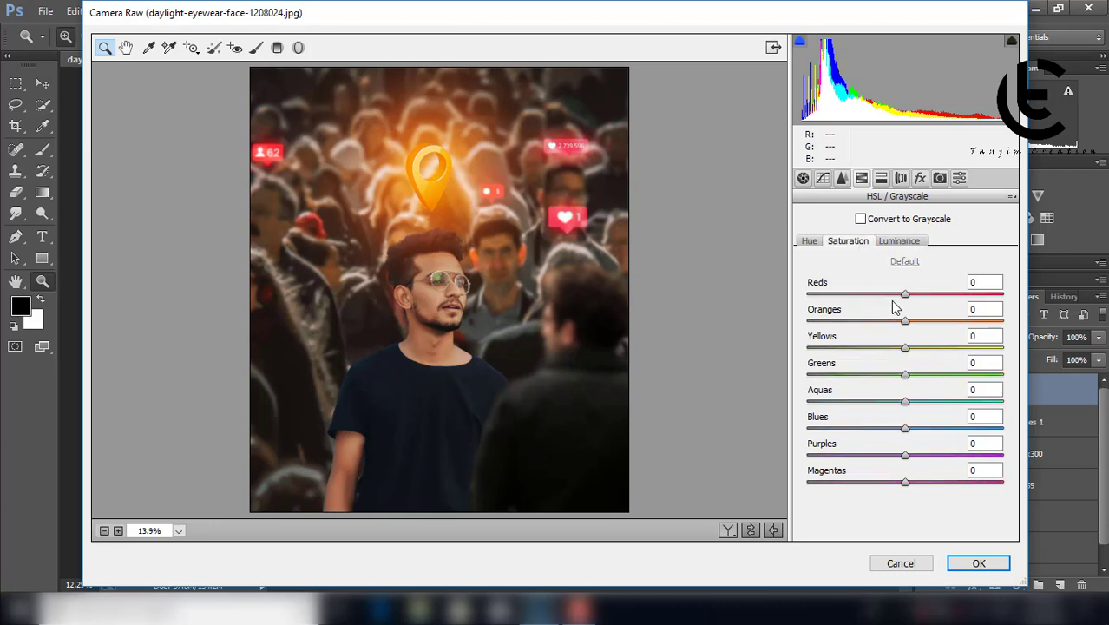
pyautogui.moveTo(905, 293)
pyautogui.mouseDown()
pyautogui.moveTo(931, 293)
pyautogui.moveTo(913, 293)
pyautogui.moveTo(902, 322)
pyautogui.moveTo(907, 349)
pyautogui.moveTo(919, 349)
pyautogui.mouseUp()
pyautogui.click(905, 400)
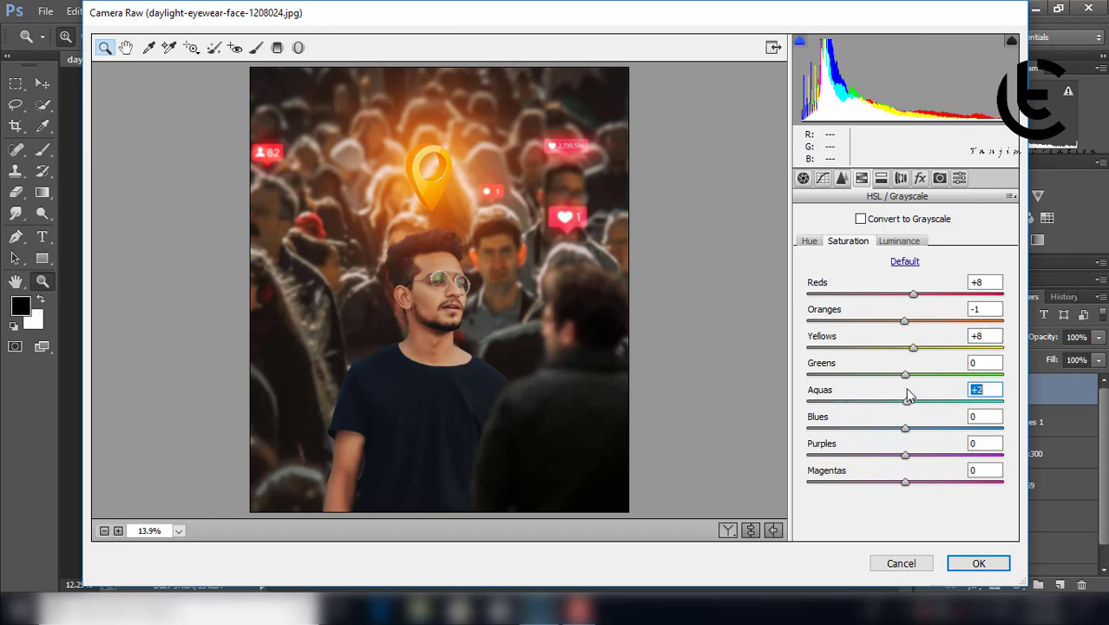
pyautogui.moveTo(905, 427); pyautogui.dragTo(911, 428)
pyautogui.click(905, 455)
pyautogui.moveTo(911, 485); pyautogui.dragTo(916, 480)
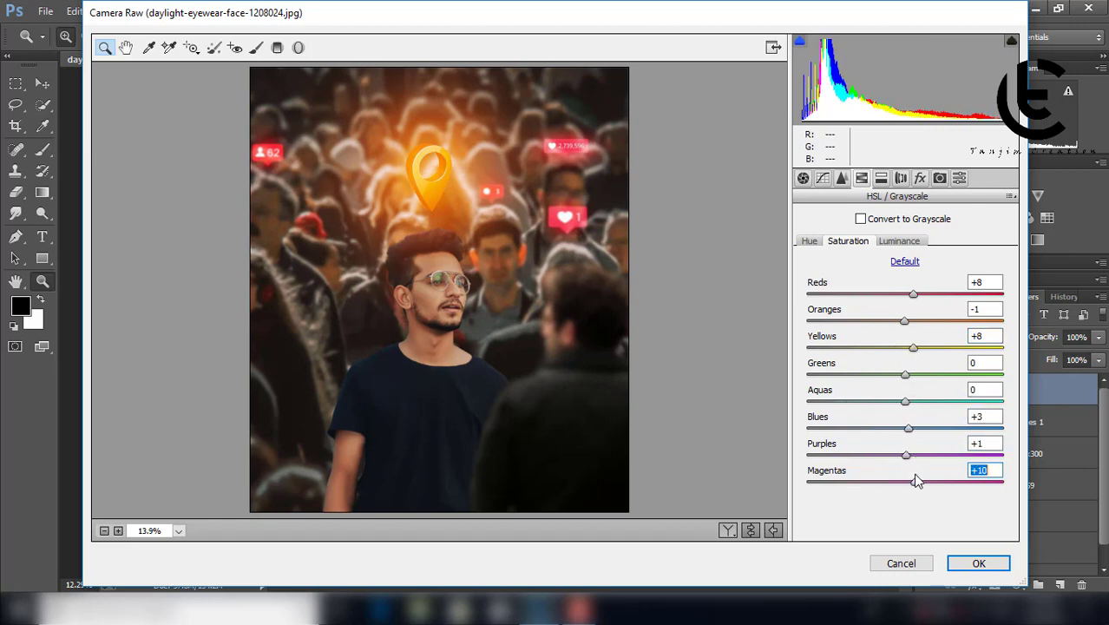
# - Set Camera Raw Basic to Temperature -7, Tint +2, Contrast -2, Clarity +11, Vibrance +3
pyautogui.click(901, 178)
pyautogui.click(803, 178)
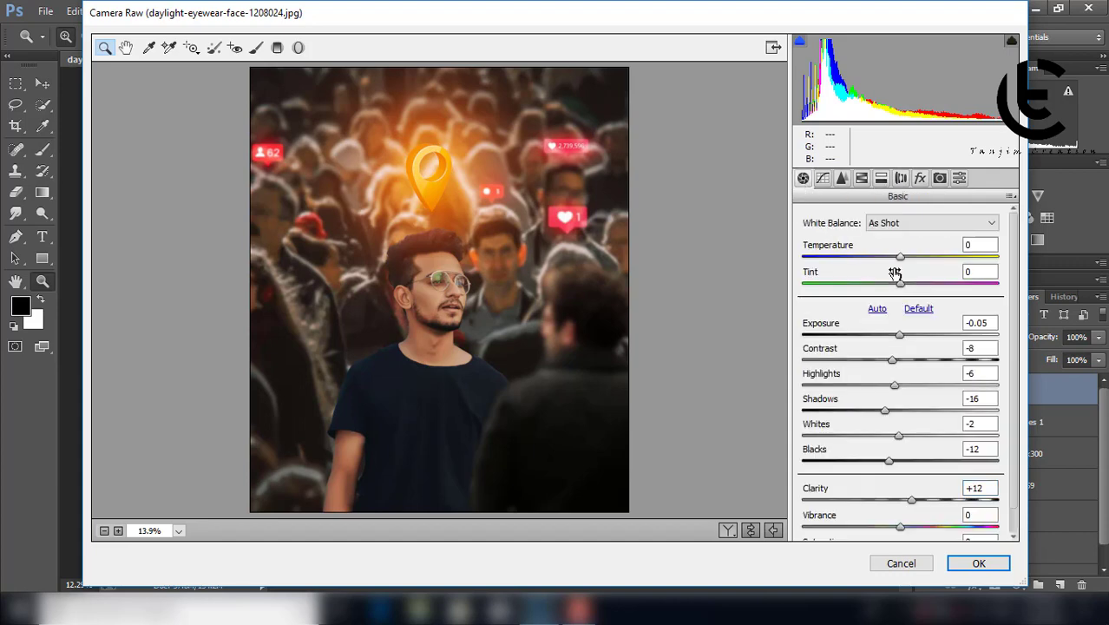
pyautogui.click(907, 223)
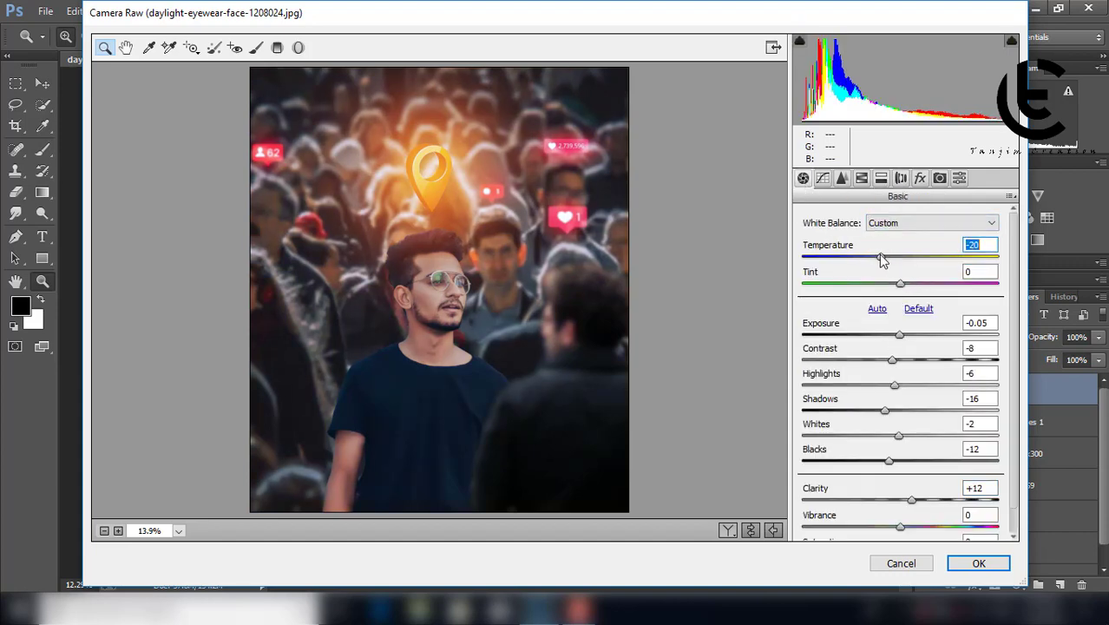
pyautogui.moveTo(900, 257)
pyautogui.mouseDown()
pyautogui.moveTo(918, 258)
pyautogui.moveTo(895, 259)
pyautogui.moveTo(904, 288)
pyautogui.mouseUp()
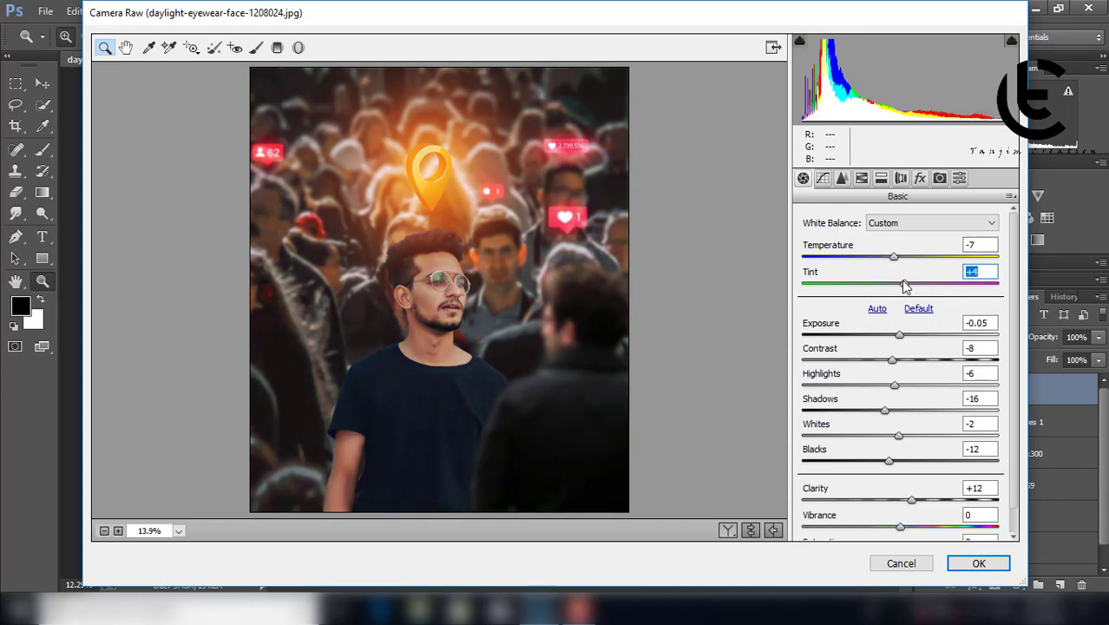
pyautogui.moveTo(894, 359)
pyautogui.mouseDown()
pyautogui.moveTo(909, 366)
pyautogui.moveTo(899, 361)
pyautogui.mouseUp()
pyautogui.moveTo(911, 501); pyautogui.dragTo(904, 522)
pyautogui.scroll(-1, 918, 505)
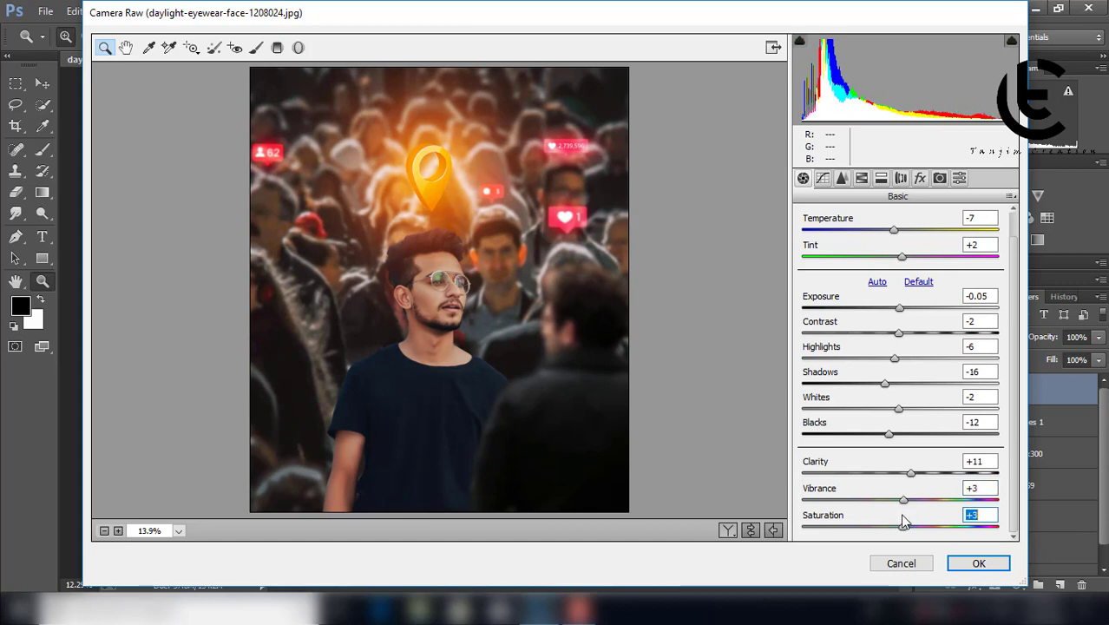
# - Add Grain 11 and a -13 post-crop vignette, then apply the Camera Raw edit
pyautogui.click(901, 177)
pyautogui.click(920, 178)
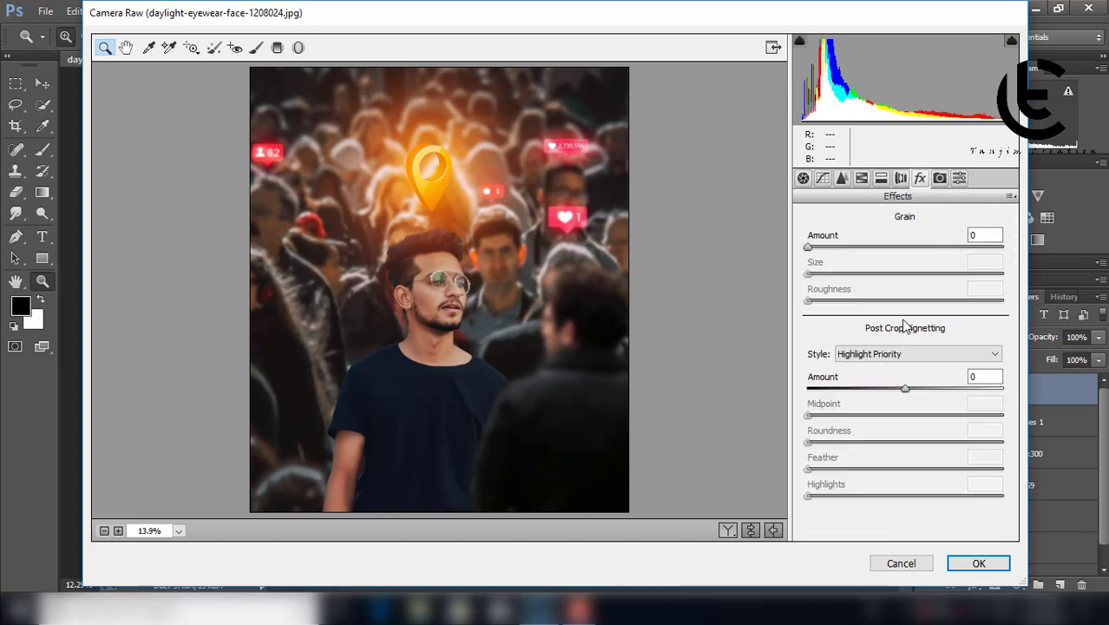
pyautogui.moveTo(808, 249); pyautogui.dragTo(829, 248)
pyautogui.moveTo(905, 388)
pyautogui.mouseDown()
pyautogui.moveTo(877, 387)
pyautogui.moveTo(915, 415)
pyautogui.moveTo(882, 442)
pyautogui.moveTo(914, 469)
pyautogui.mouseUp()
pyautogui.write('-13')
pyautogui.press('Tab')
pyautogui.press('Tab')
pyautogui.press('Return')
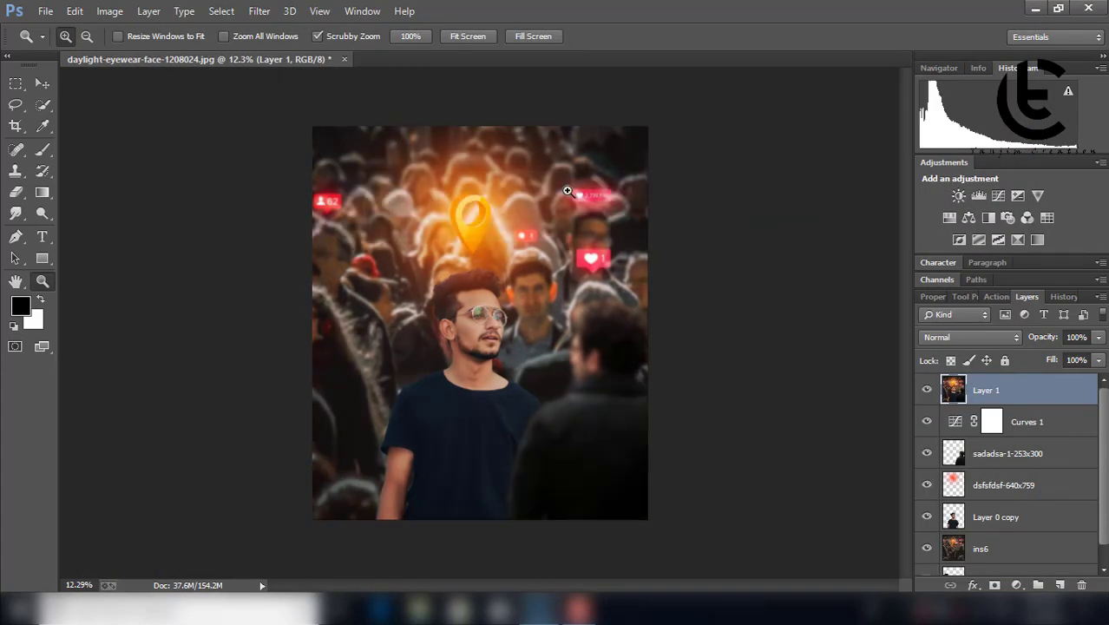
# - Add a Selective Color layer and set Reds cyan to +6 with slightly less magenta and yellow
pyautogui.moveTo(566, 191)
pyautogui.mouseDown()
pyautogui.moveTo(584, 380)
pyautogui.moveTo(520, 380)
pyautogui.mouseUp()
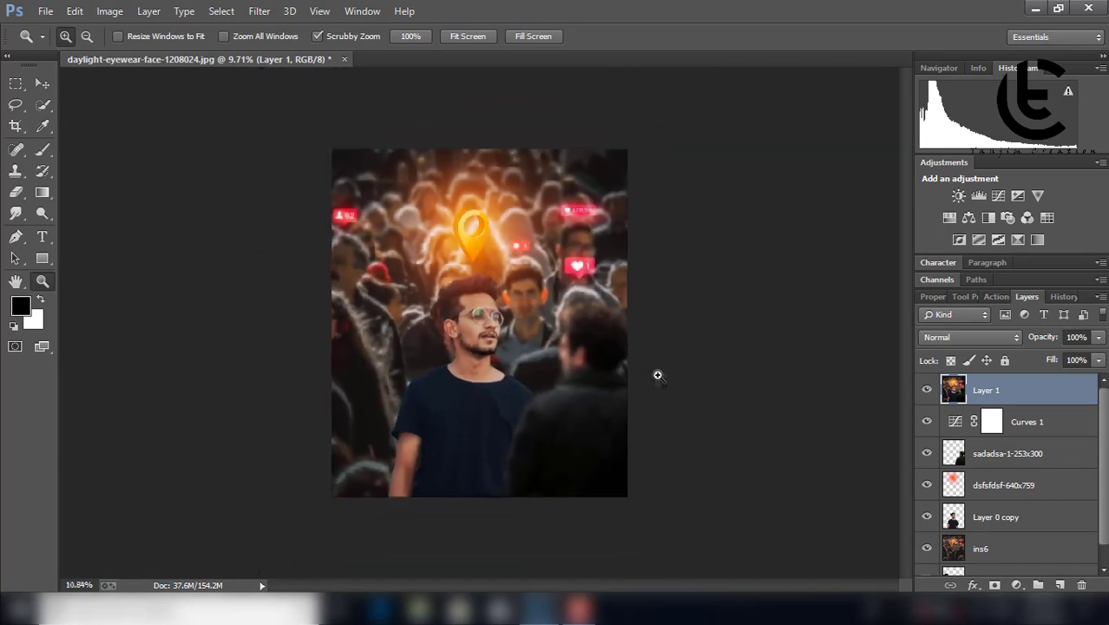
pyautogui.click(1037, 239)
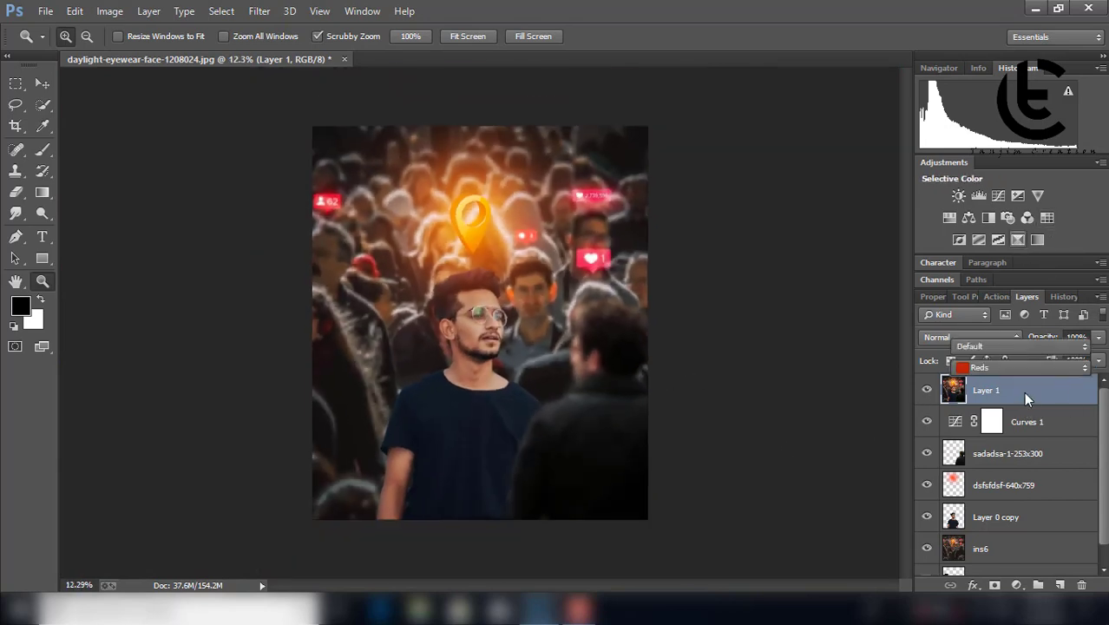
pyautogui.moveTo(1006, 399)
pyautogui.mouseDown()
pyautogui.moveTo(985, 398)
pyautogui.moveTo(1011, 391)
pyautogui.mouseUp()
pyautogui.moveTo(1006, 437); pyautogui.dragTo(1000, 419)
pyautogui.moveTo(1006, 471); pyautogui.dragTo(1007, 500)
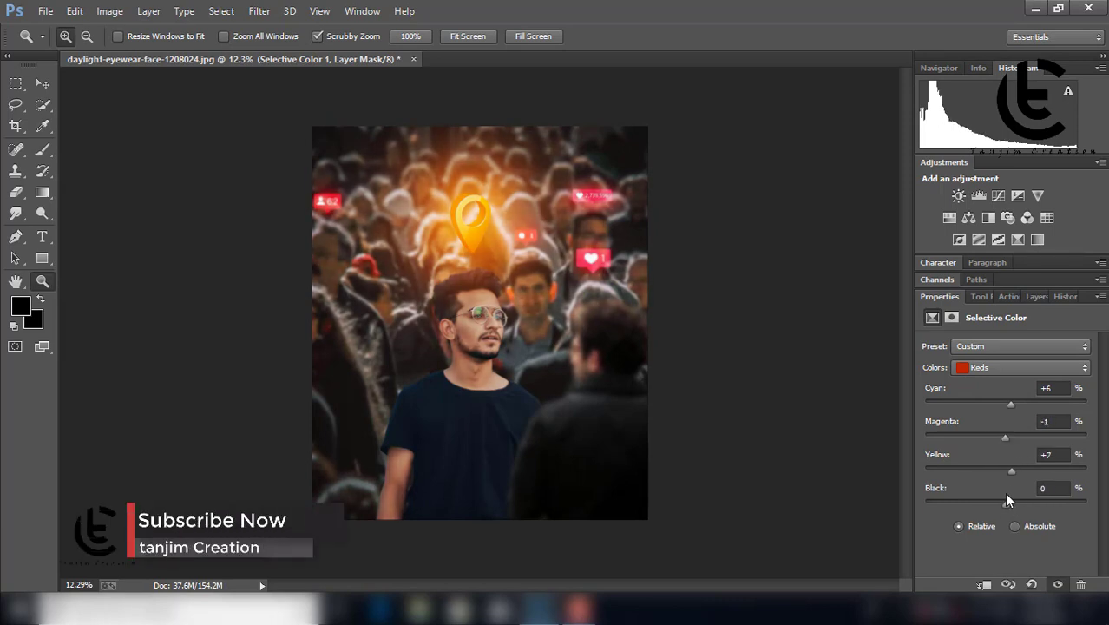
# - Shift cyan in the Yellows and reduce black in the Cyans, then select the Blues range
pyautogui.click(1015, 367)
pyautogui.click(998, 390)
pyautogui.moveTo(1006, 405)
pyautogui.mouseDown()
pyautogui.moveTo(1024, 404)
pyautogui.moveTo(983, 404)
pyautogui.moveTo(1027, 437)
pyautogui.moveTo(1011, 437)
pyautogui.moveTo(995, 471)
pyautogui.moveTo(1005, 503)
pyautogui.mouseUp()
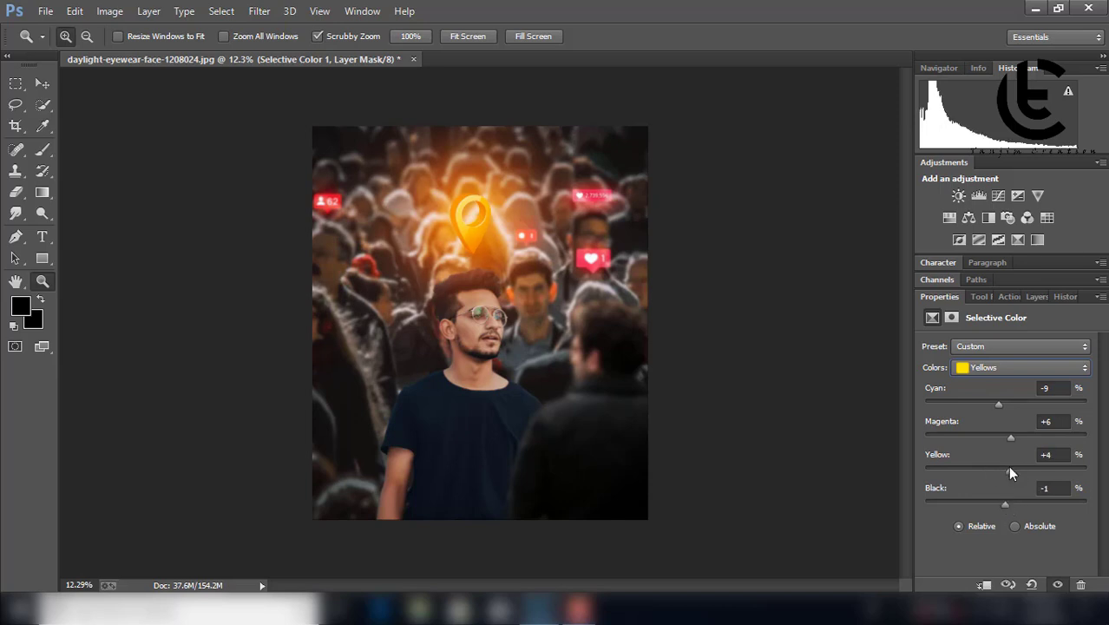
pyautogui.click(1026, 367)
pyautogui.click(1002, 412)
pyautogui.moveTo(1017, 517); pyautogui.dragTo(1012, 518)
pyautogui.click(1026, 367)
pyautogui.click(989, 426)
# - Tune the Neutrals and reduce Blacks cyan, setting Blacks black to -5
pyautogui.click(999, 370)
pyautogui.click(998, 473)
pyautogui.moveTo(1006, 405)
pyautogui.mouseDown()
pyautogui.moveTo(1018, 436)
pyautogui.moveTo(1006, 433)
pyautogui.mouseUp()
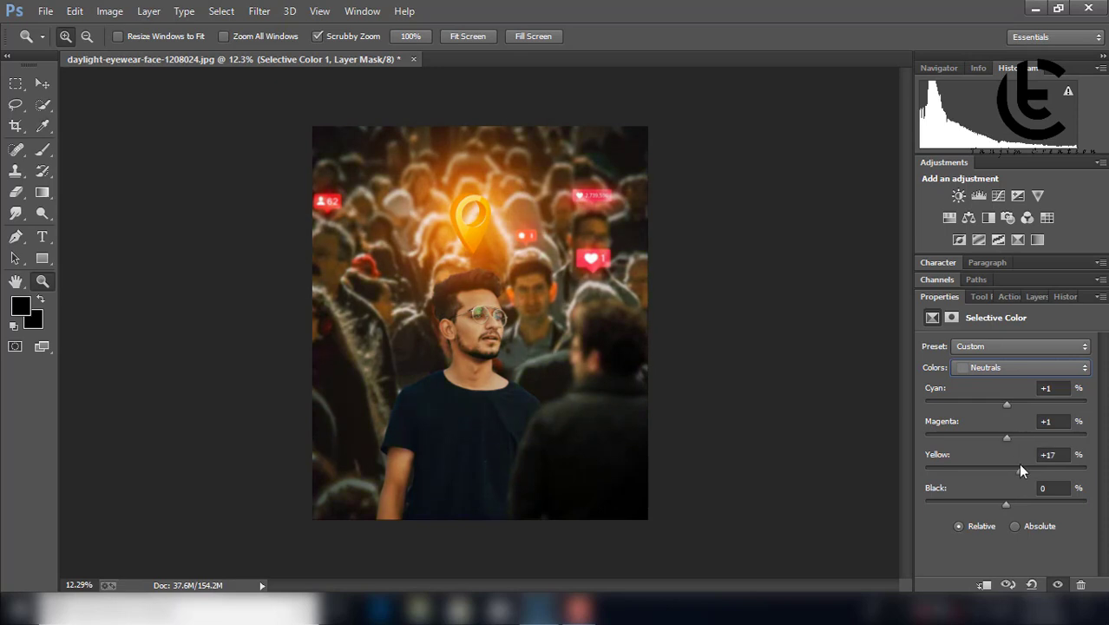
pyautogui.moveTo(1002, 501); pyautogui.dragTo(1006, 501)
pyautogui.click(981, 368)
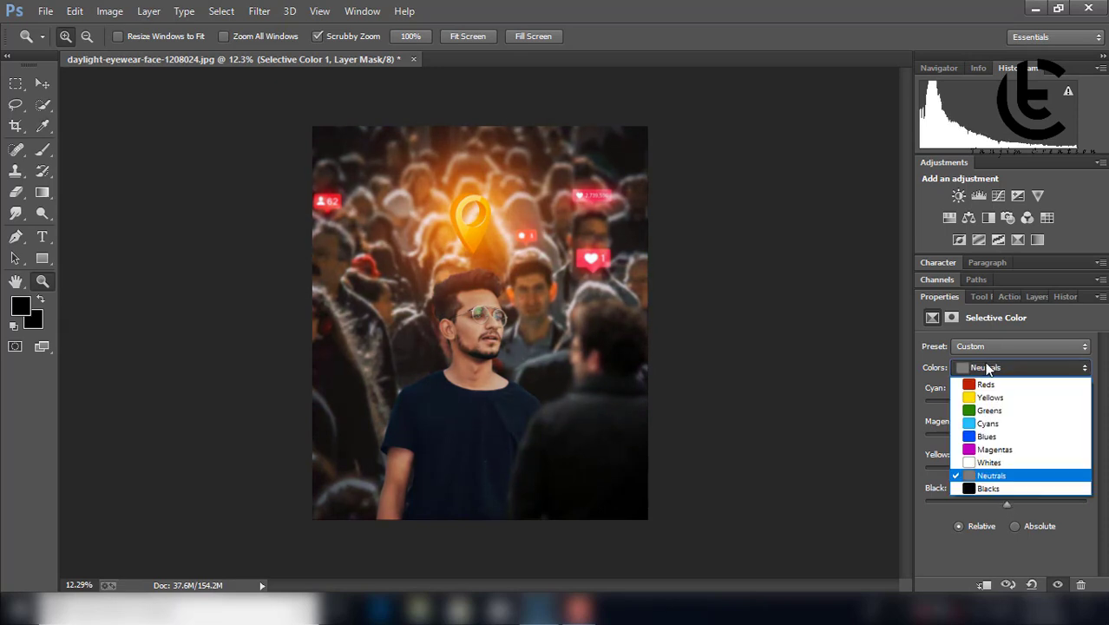
pyautogui.click(987, 488)
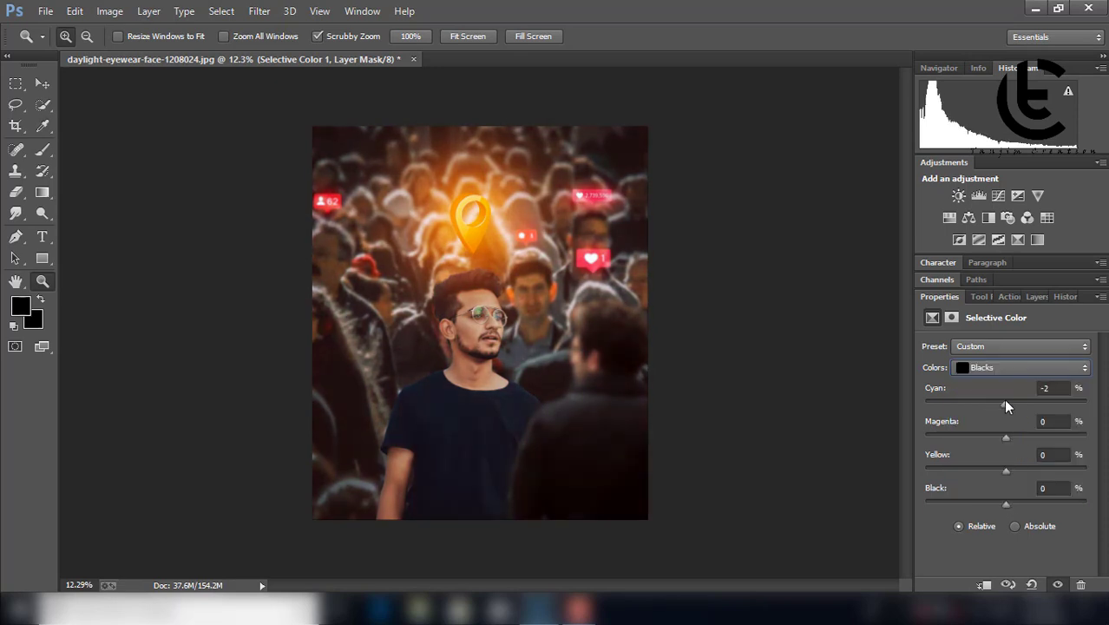
pyautogui.moveTo(1003, 398)
pyautogui.mouseDown()
pyautogui.moveTo(995, 467)
pyautogui.moveTo(1006, 469)
pyautogui.mouseUp()
pyautogui.moveTo(1006, 503); pyautogui.dragTo(1003, 501)
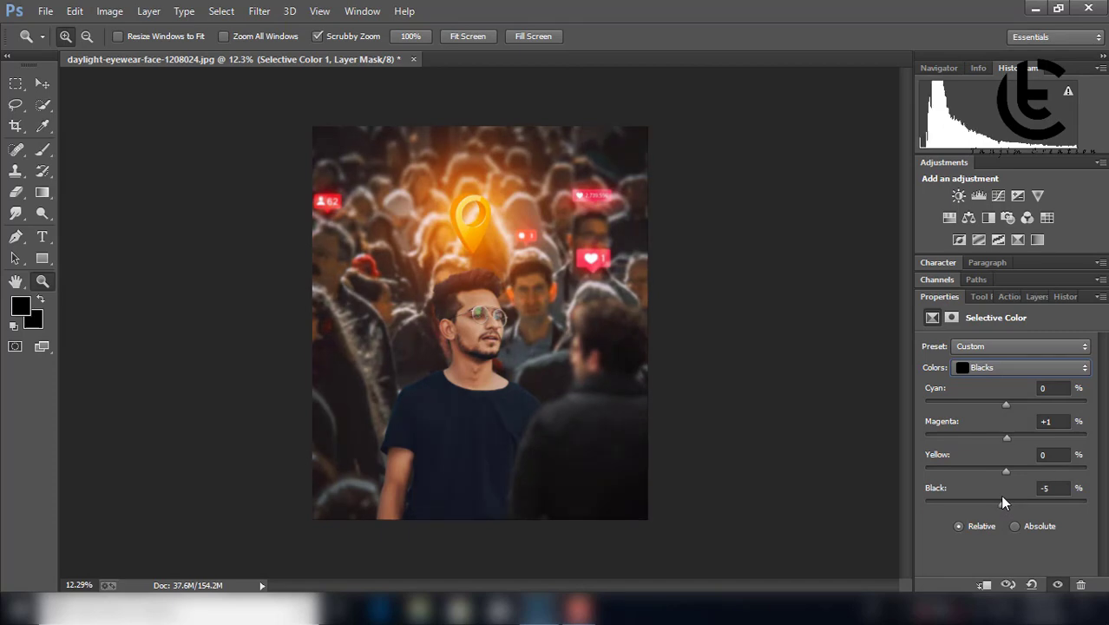
# - Merge Selective Color 1 down into Layer 1
pyautogui.click(1041, 296)
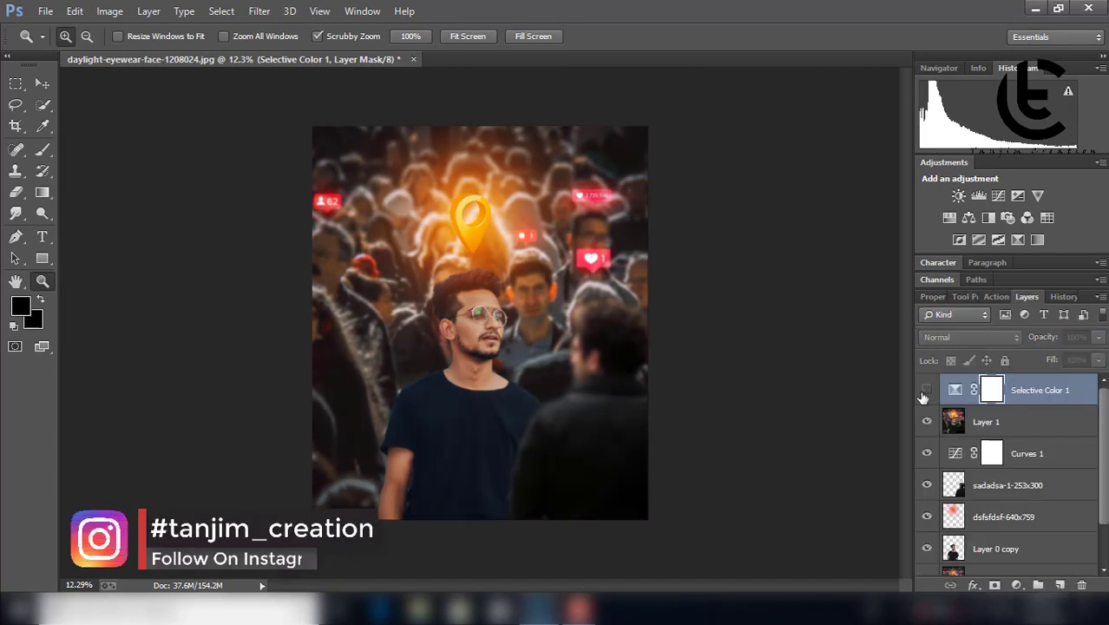
pyautogui.rightClick(1024, 390)
pyautogui.click(725, 466)
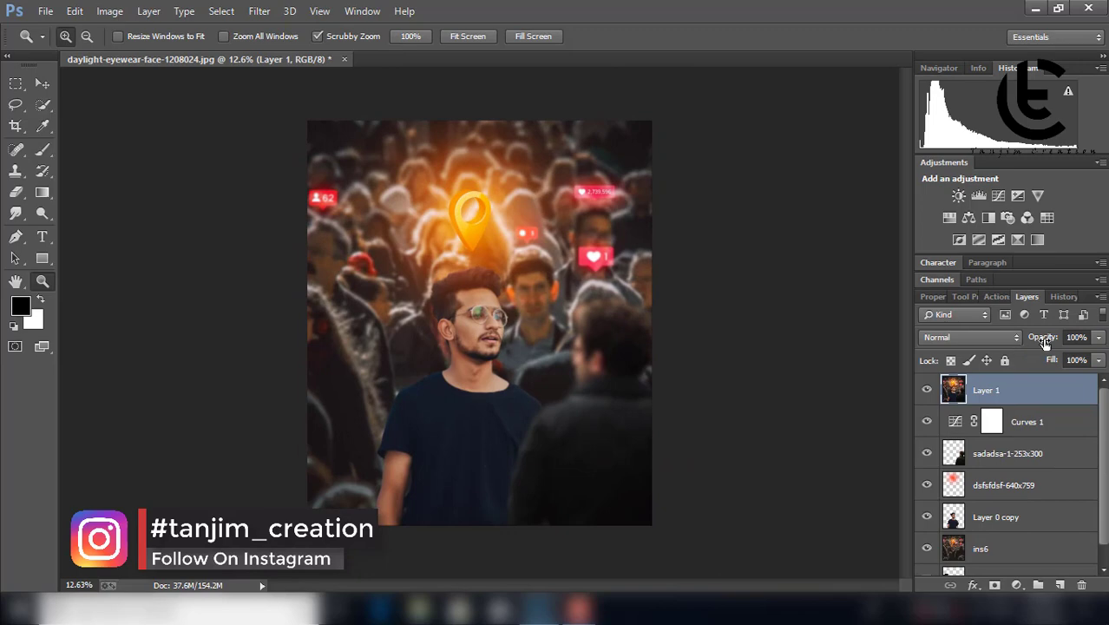
# - Add a Color Lookup layer with a warm 3DLUT look at about 47% opacity
pyautogui.click(1047, 217)
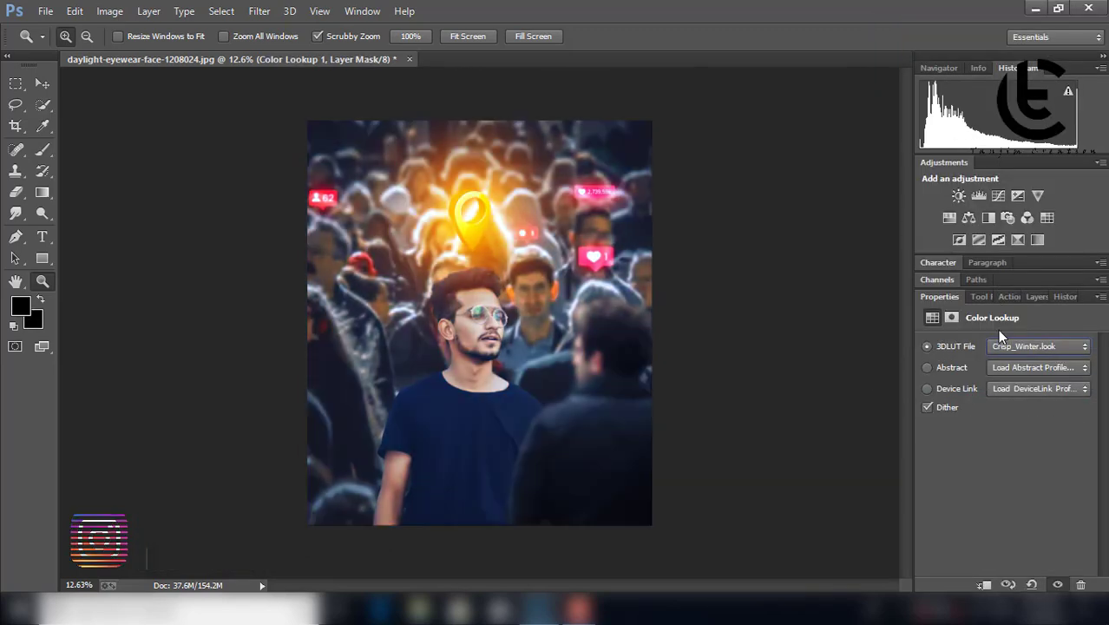
pyautogui.press('Down')
pyautogui.press('Down')
pyautogui.press('Down')
pyautogui.press('Down')
pyautogui.press('Down')
pyautogui.press('Down')
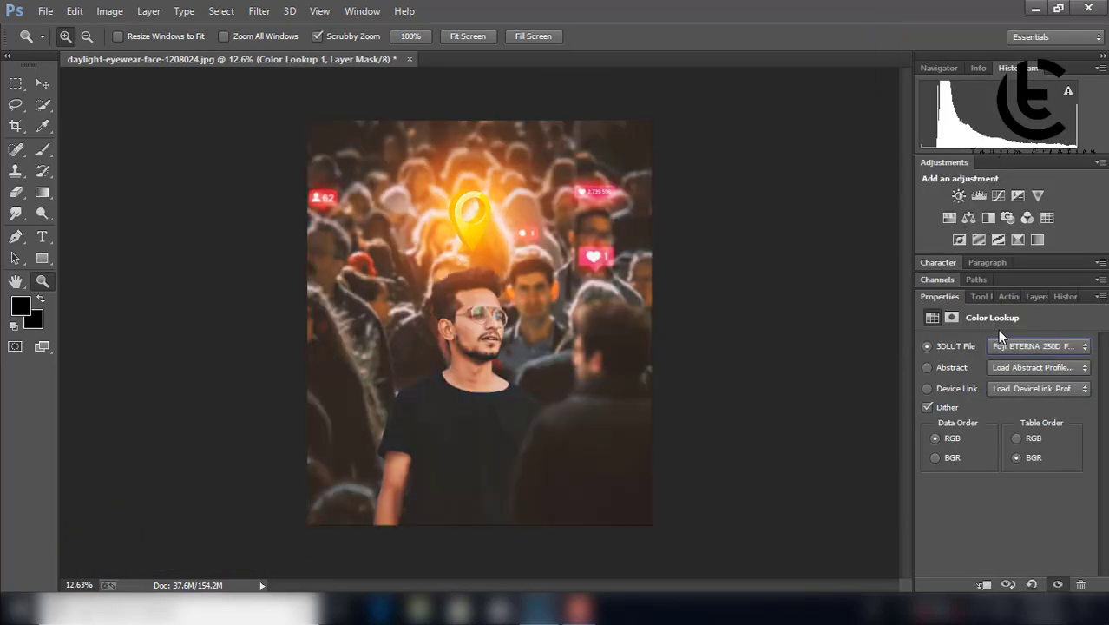
pyautogui.press('Down')
pyautogui.press('Down')
pyautogui.press('Down')
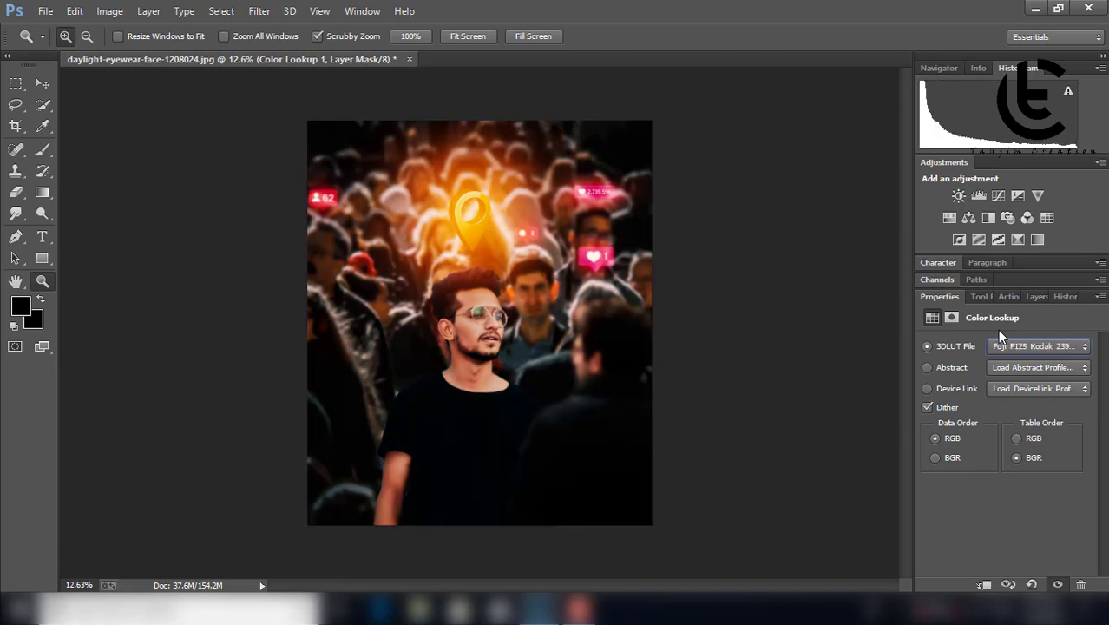
pyautogui.press('Down')
pyautogui.press('Down')
pyautogui.press('Down')
pyautogui.press('Down')
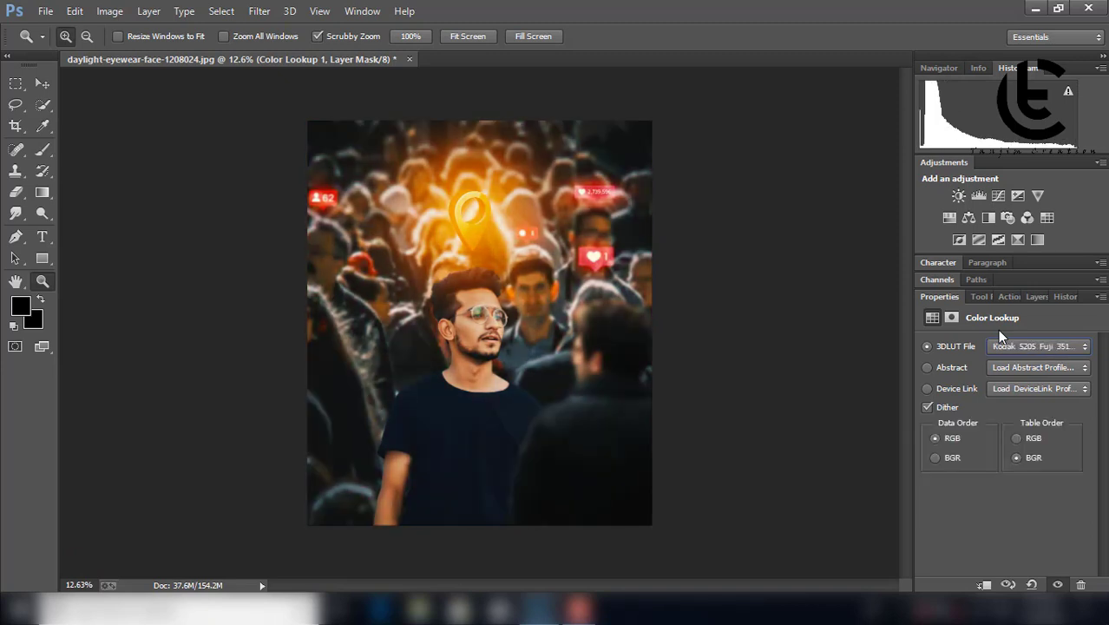
pyautogui.press('Down')
pyautogui.press('Down')
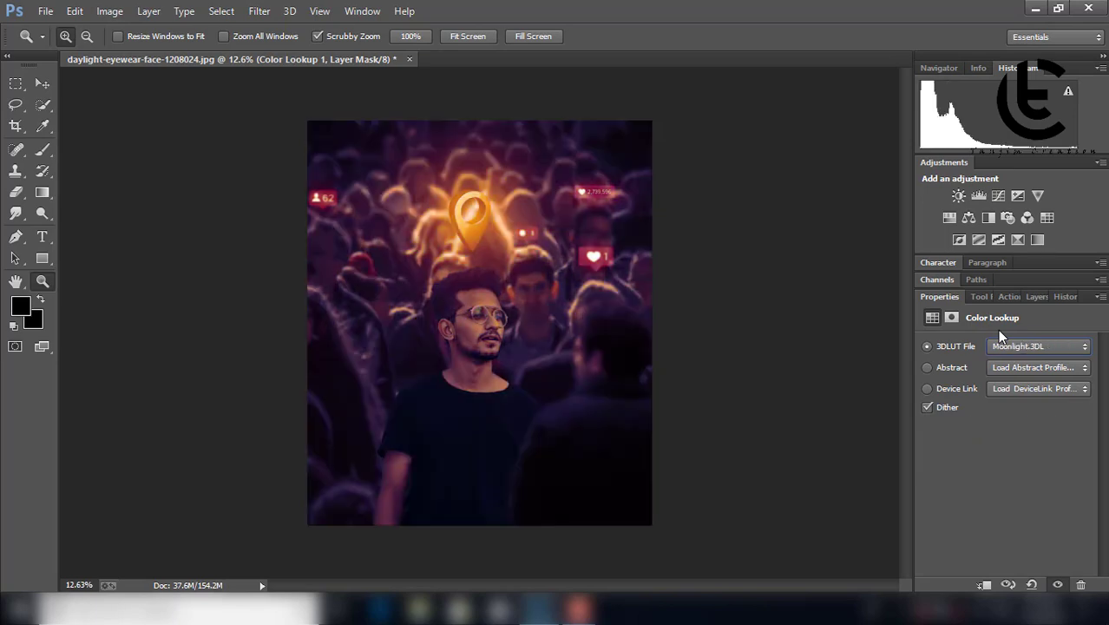
pyautogui.press('Down')
pyautogui.press('Down')
pyautogui.click(999, 346)
pyautogui.click(958, 163)
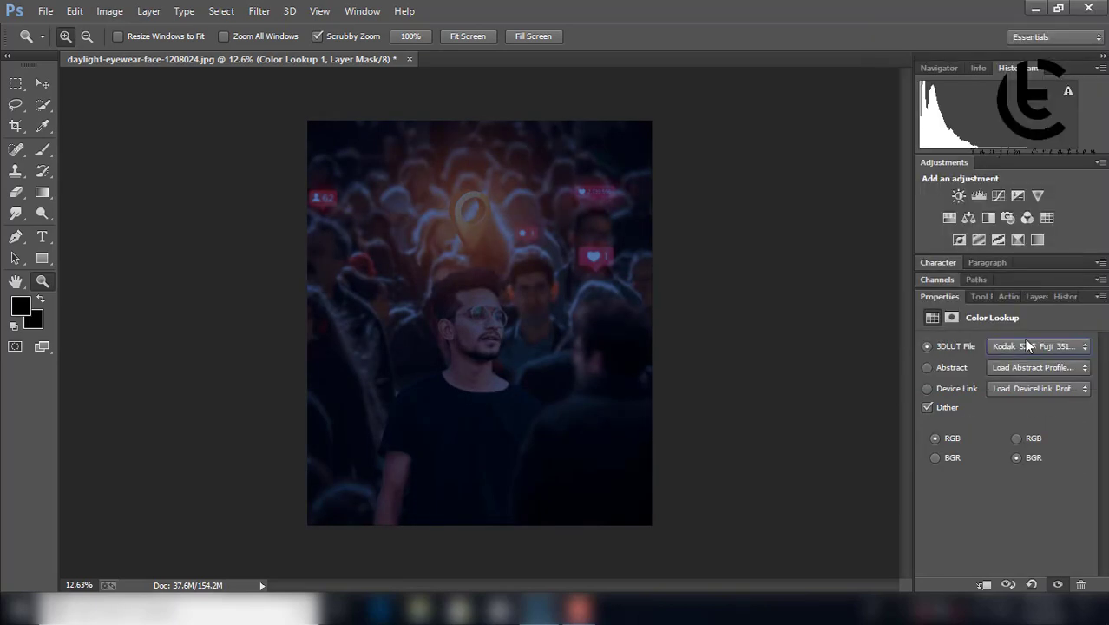
pyautogui.click(1027, 296)
pyautogui.moveTo(1040, 336)
pyautogui.mouseDown()
pyautogui.moveTo(1006, 339)
pyautogui.moveTo(1033, 341)
pyautogui.mouseUp()
pyautogui.rightClick(1041, 391)
pyautogui.click(729, 156)
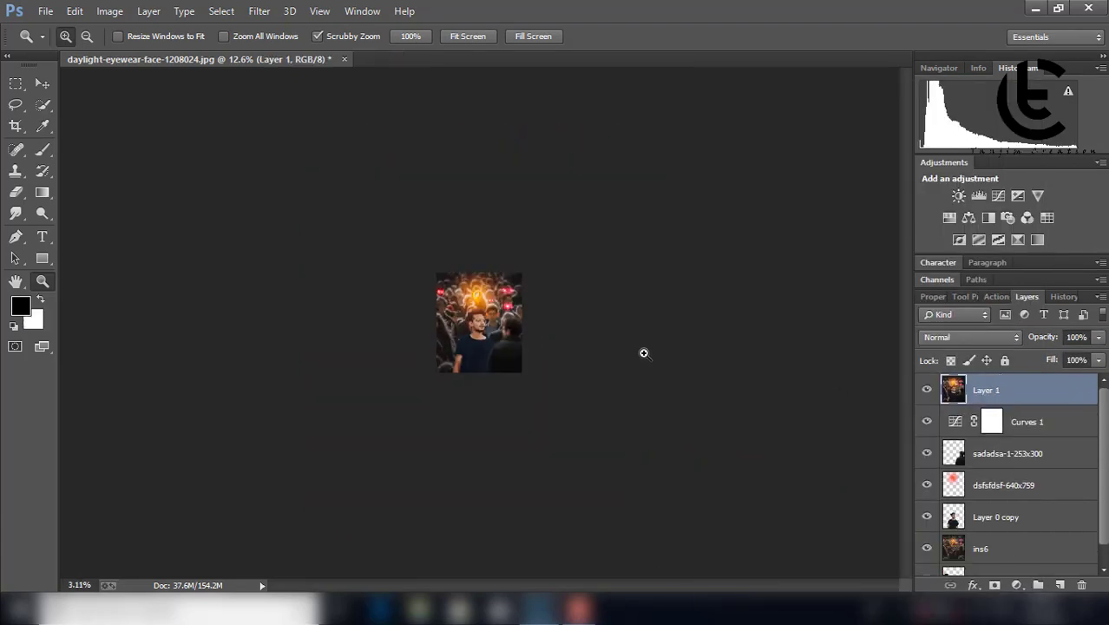
pyautogui.moveTo(642, 353); pyautogui.dragTo(554, 404)
pyautogui.click(1060, 585)
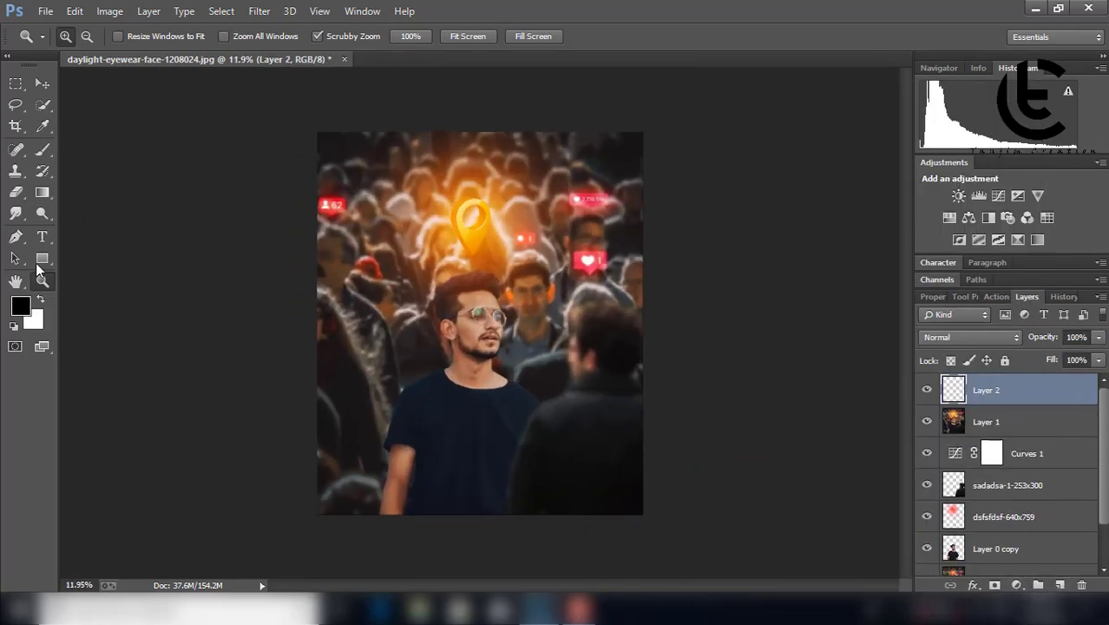
pyautogui.press('g')
pyautogui.moveTo(466, 544); pyautogui.dragTo(466, 545)
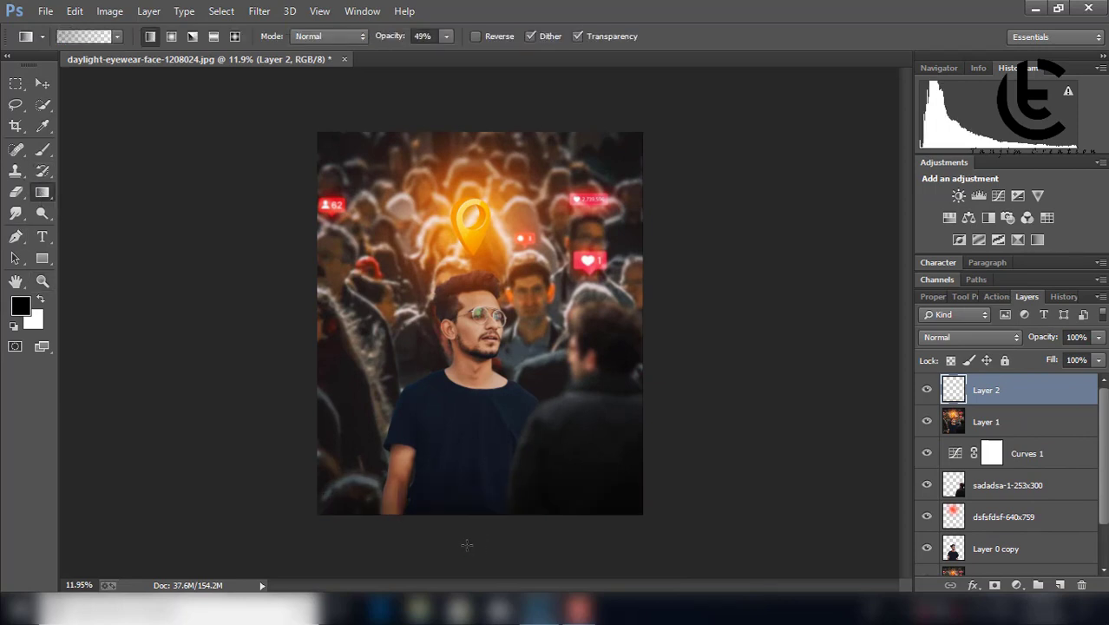
pyautogui.moveTo(387, 538); pyautogui.dragTo(387, 469)
pyautogui.moveTo(510, 542); pyautogui.dragTo(511, 476)
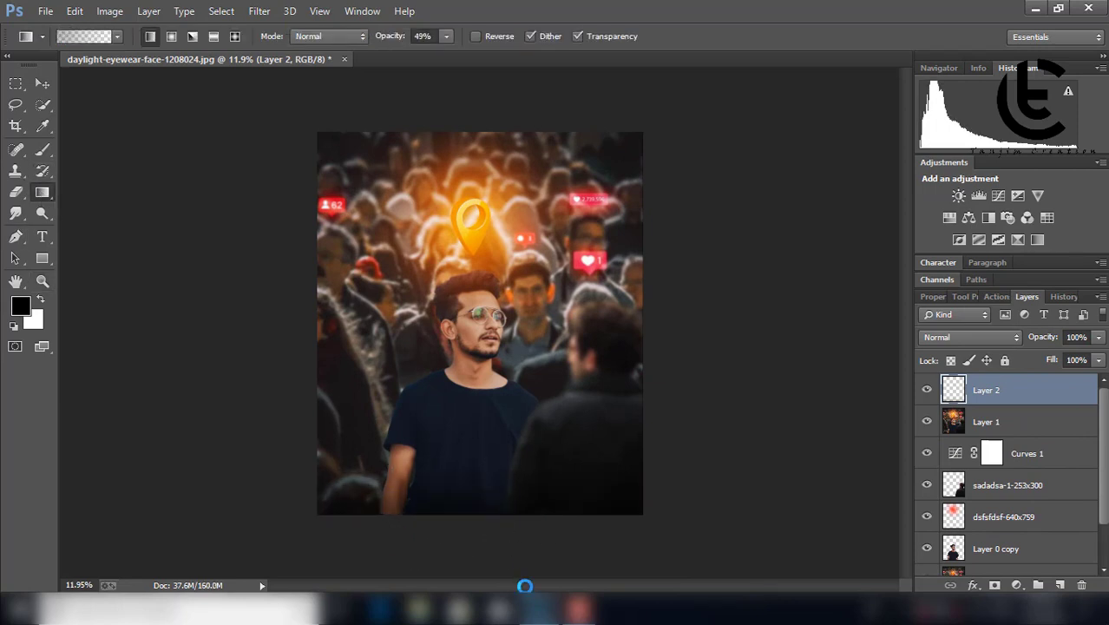
pyautogui.moveTo(393, 538); pyautogui.dragTo(401, 453)
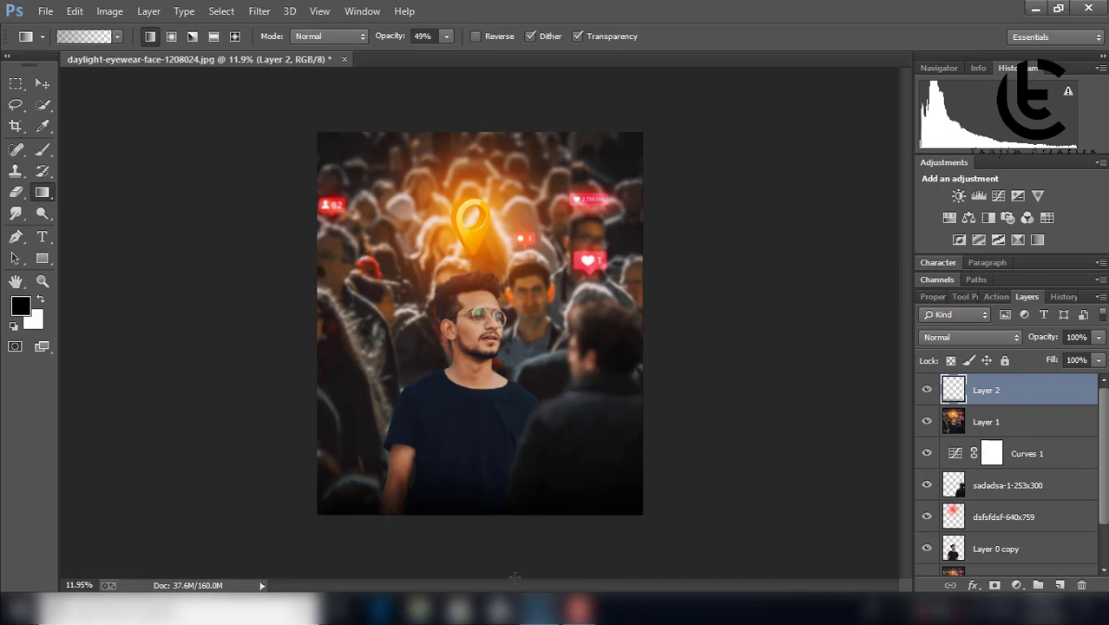
pyautogui.moveTo(1044, 338); pyautogui.dragTo(1024, 336)
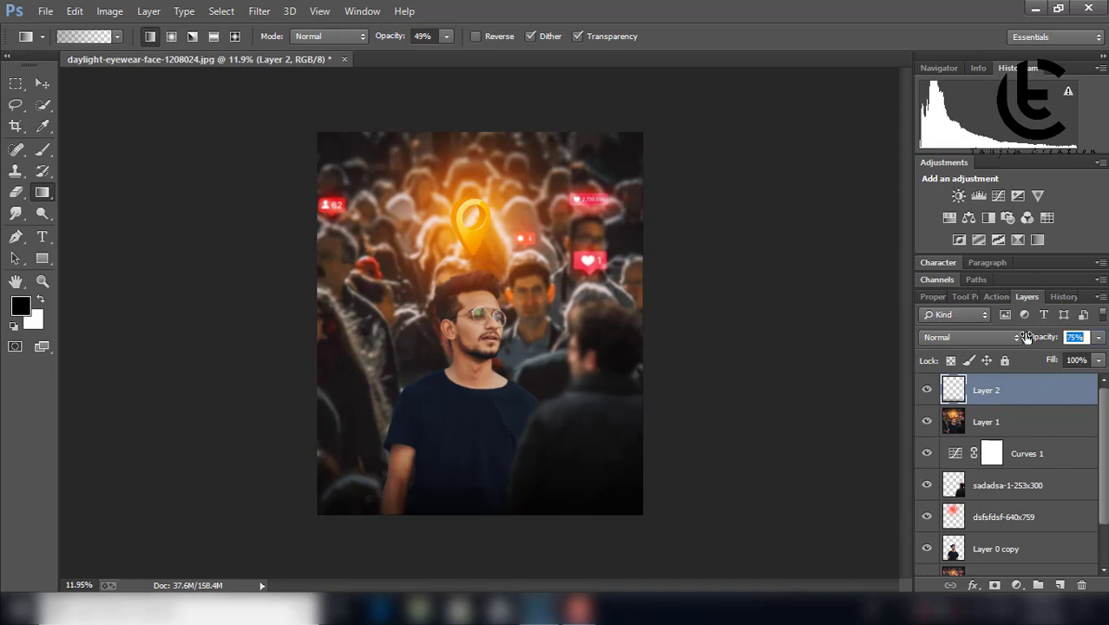
pyautogui.rightClick(1008, 387)
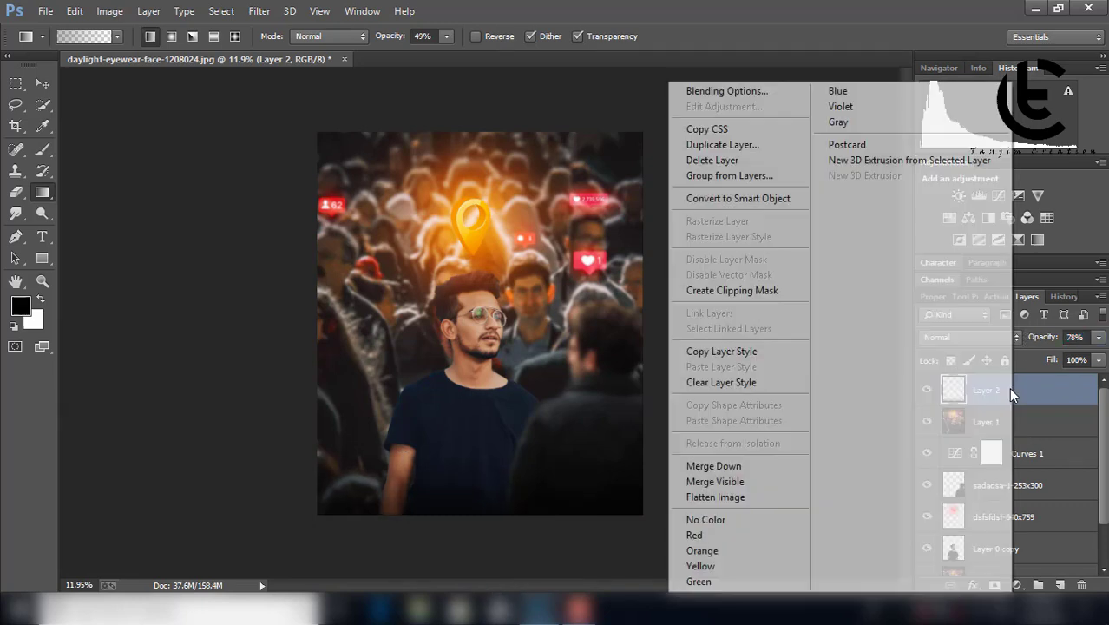
pyautogui.click(707, 151)
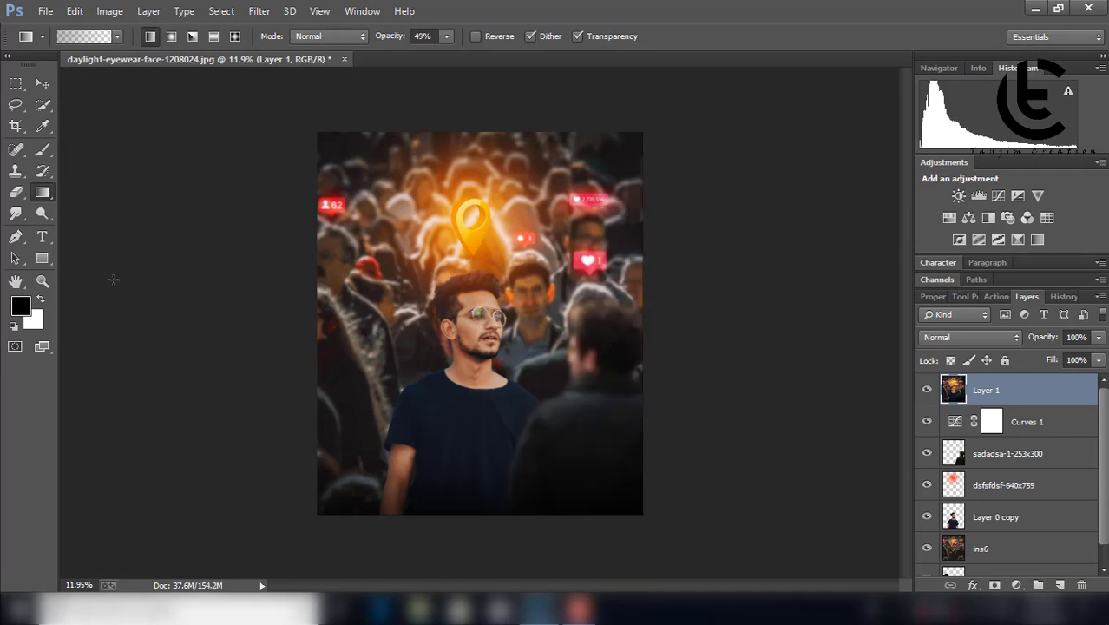
pyautogui.click(43, 280)
pyautogui.moveTo(474, 319)
pyautogui.mouseDown()
pyautogui.moveTo(409, 310)
pyautogui.moveTo(474, 318)
pyautogui.mouseUp()
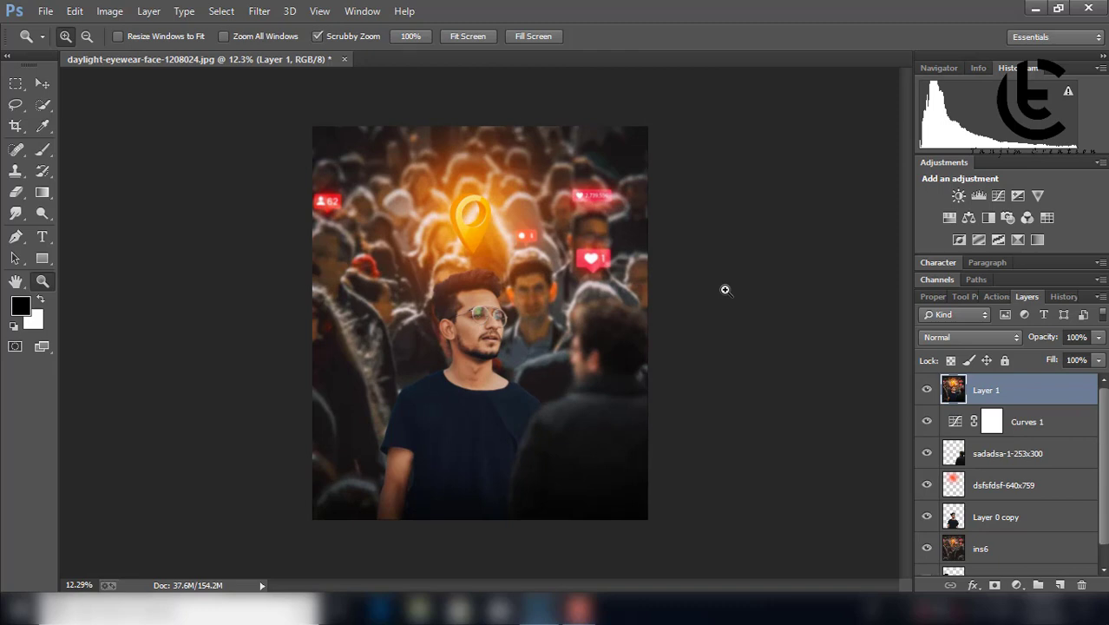
# - Sample the location pin's orange #ca5d05 as the foreground colour
pyautogui.moveTo(725, 289); pyautogui.dragTo(439, 414)
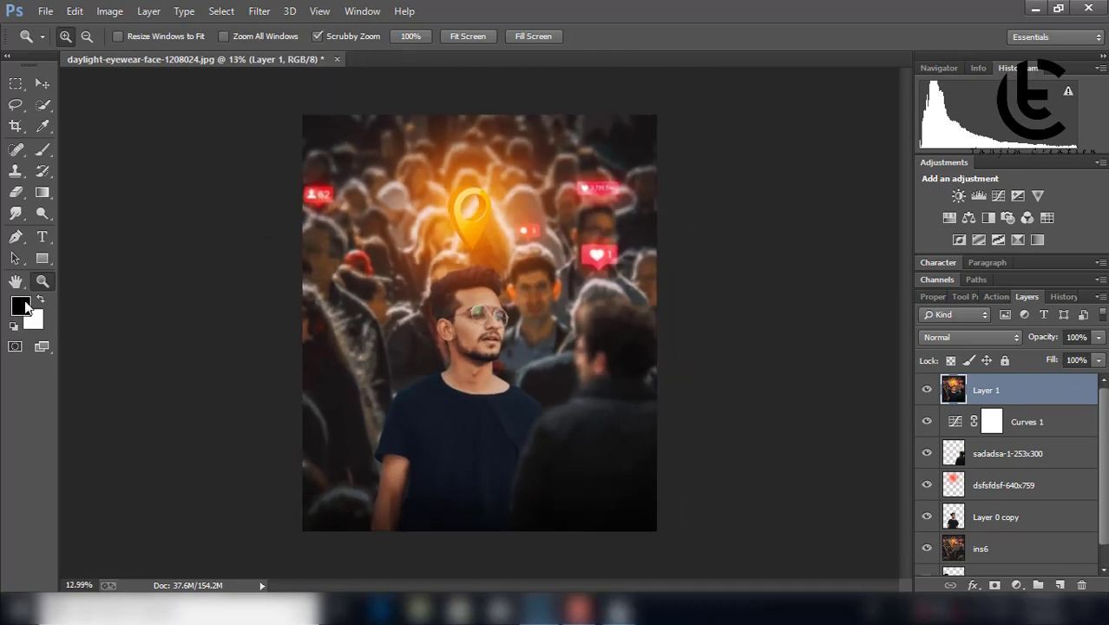
pyautogui.click(20, 305)
pyautogui.click(471, 248)
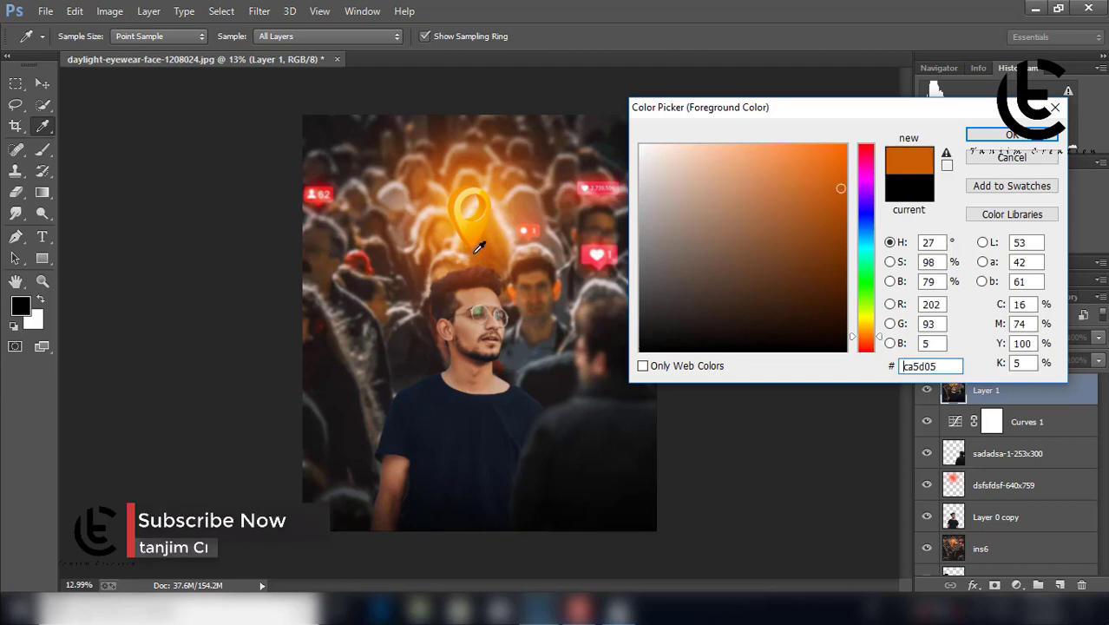
pyautogui.click(1012, 135)
# - Add empty Layer 2, choose the Brush, and zoom in on the man
pyautogui.click(1060, 585)
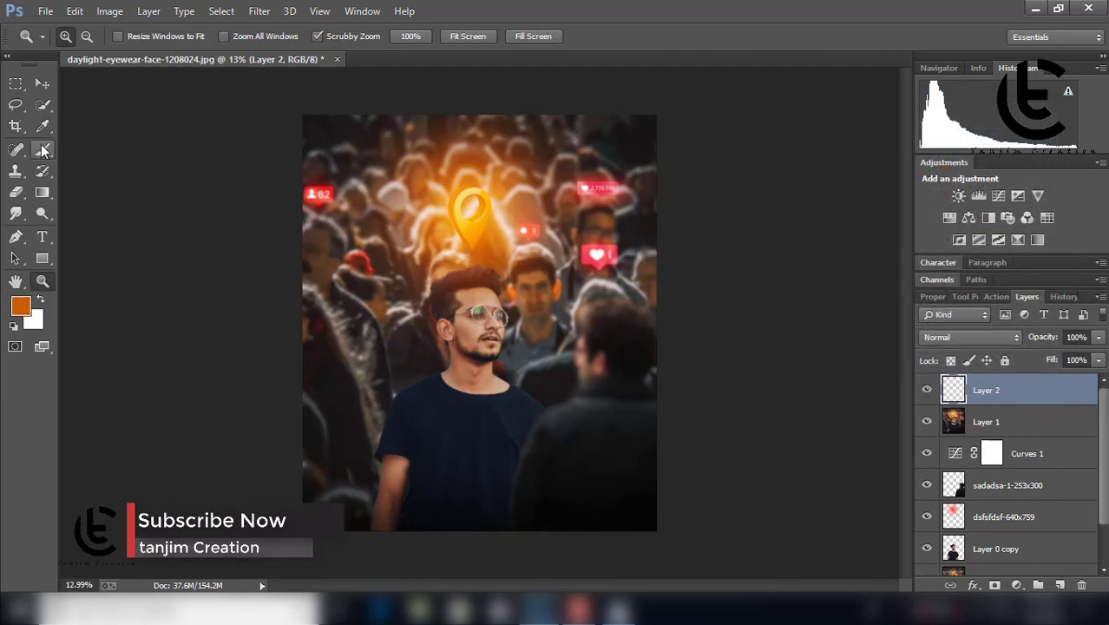
pyautogui.click(43, 149)
pyautogui.click(81, 36)
pyautogui.click(43, 280)
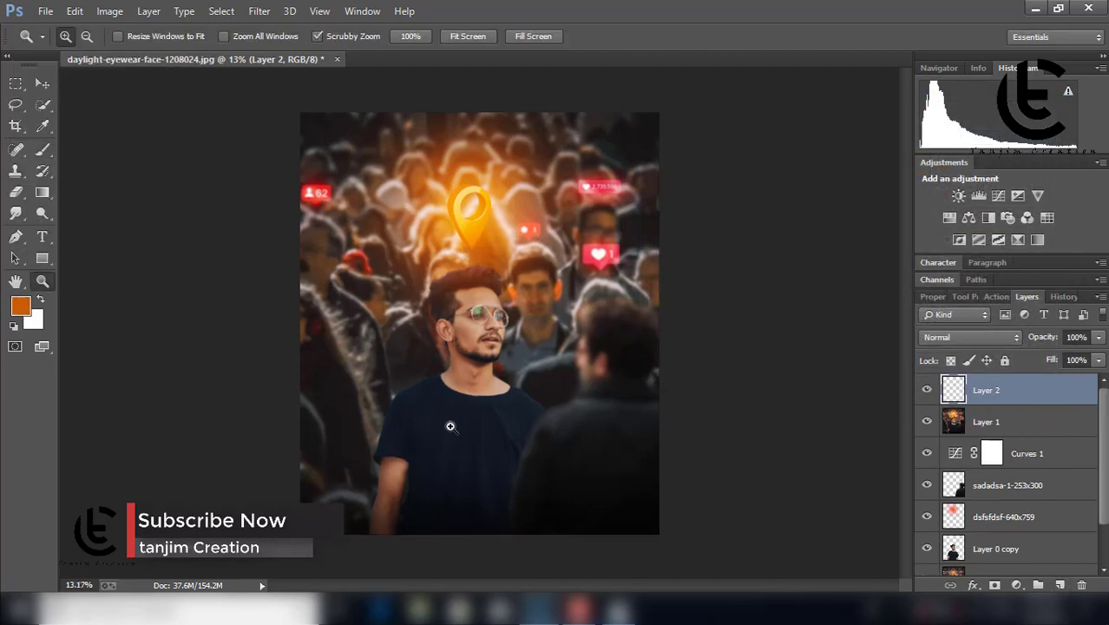
pyautogui.moveTo(425, 416); pyautogui.dragTo(555, 460)
pyautogui.click(43, 149)
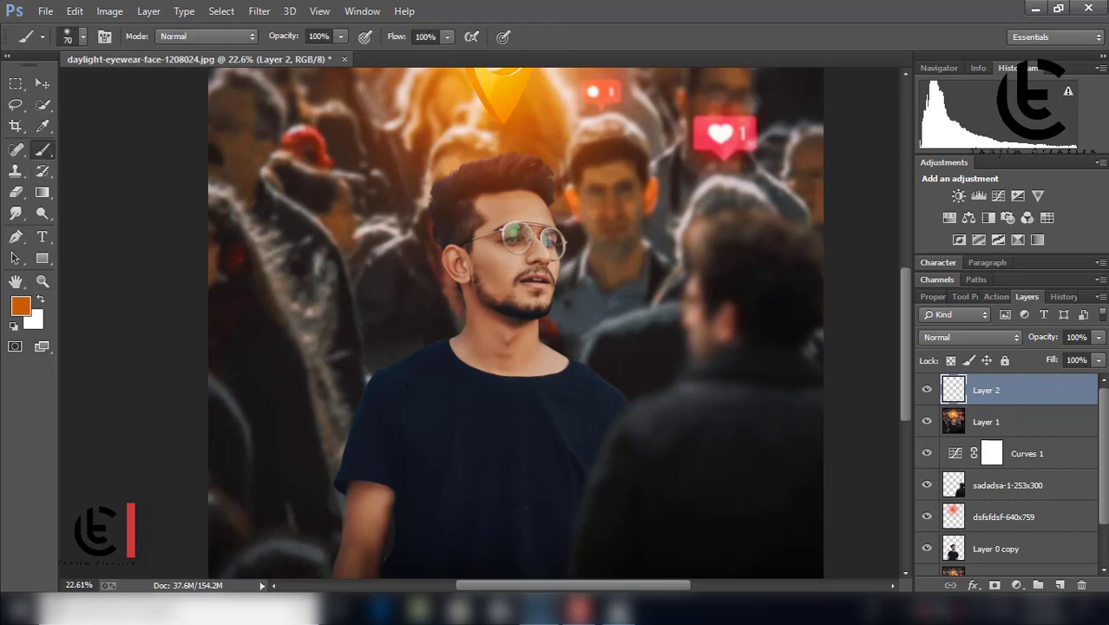
# - Paint orange strokes with a larger brush along the man's shoulders and left arm
pyautogui.press(']')
pyautogui.moveTo(373, 376)
pyautogui.mouseDown()
pyautogui.moveTo(447, 334)
pyautogui.moveTo(461, 303)
pyautogui.mouseUp()
pyautogui.moveTo(632, 401); pyautogui.dragTo(542, 323)
pyautogui.moveTo(367, 382); pyautogui.dragTo(328, 493)
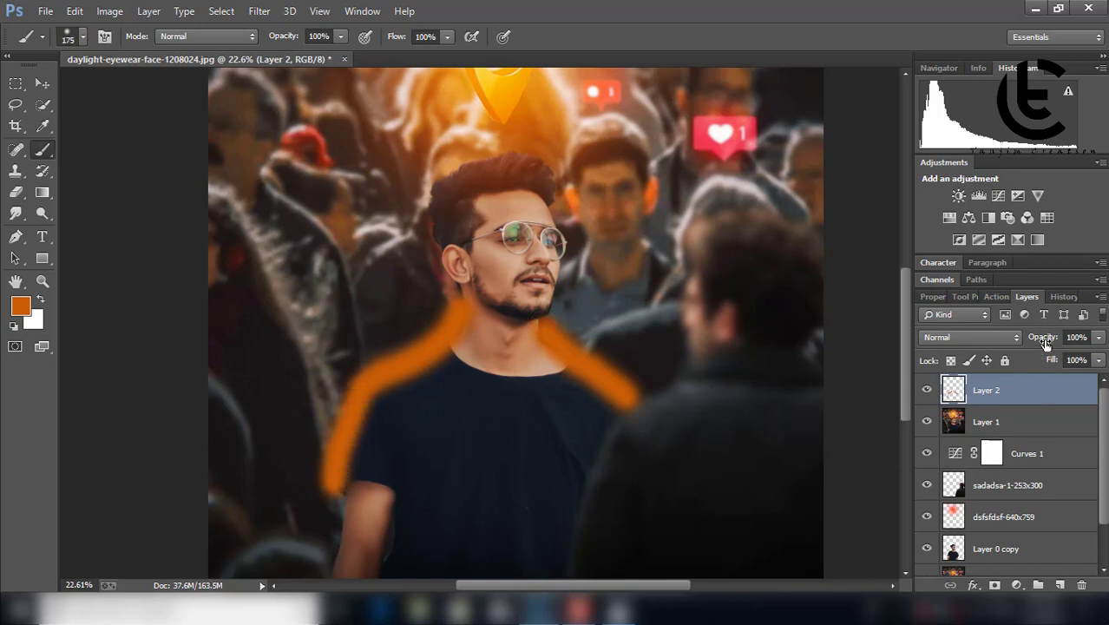
# - Blend the orange strokes in Screen mode at about 14% opacity
pyautogui.click(989, 337)
pyautogui.click(933, 59)
pyautogui.click(990, 337)
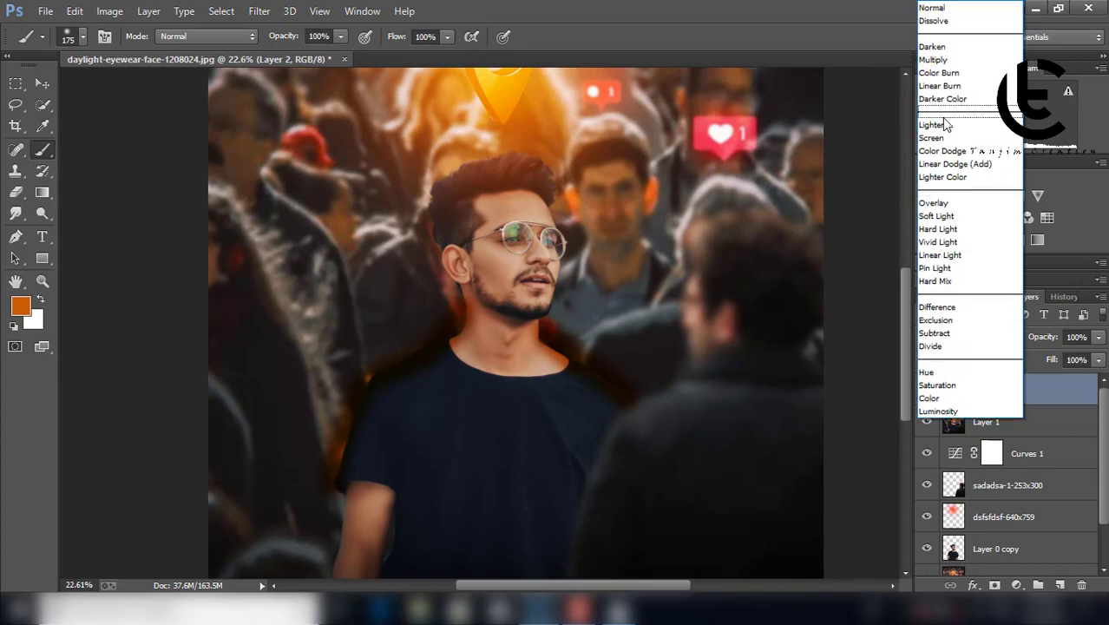
pyautogui.click(933, 137)
pyautogui.moveTo(1041, 337); pyautogui.dragTo(974, 335)
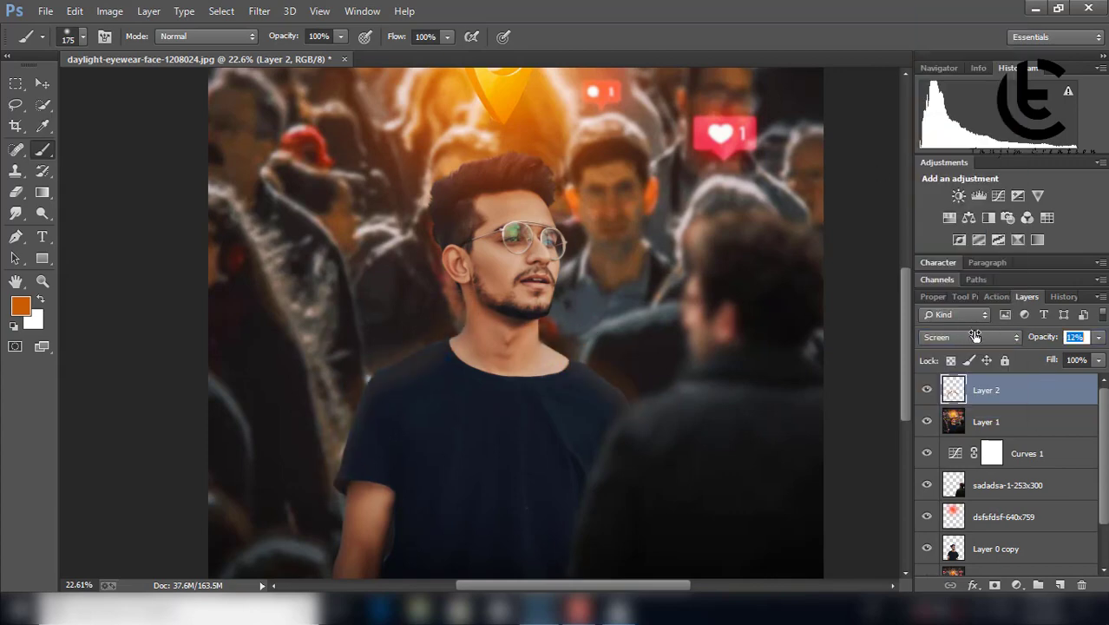
pyautogui.click(41, 283)
pyautogui.moveTo(486, 390)
pyautogui.mouseDown()
pyautogui.moveTo(408, 391)
pyautogui.moveTo(483, 392)
pyautogui.mouseUp()
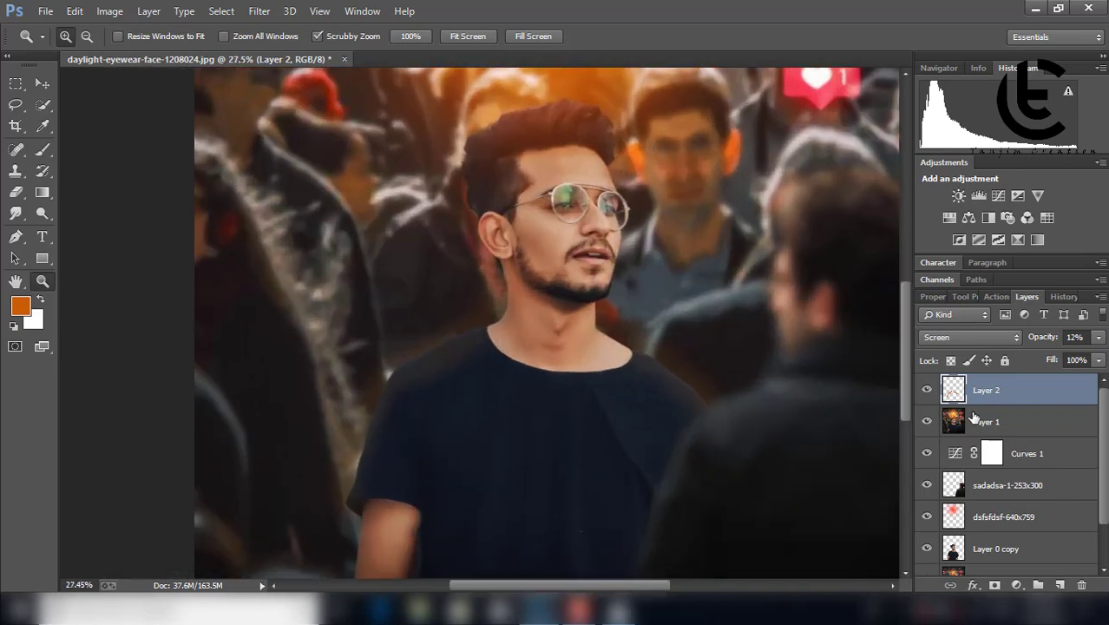
pyautogui.moveTo(1041, 336)
pyautogui.mouseDown()
pyautogui.moveTo(1074, 337)
pyautogui.moveTo(1049, 336)
pyautogui.mouseUp()
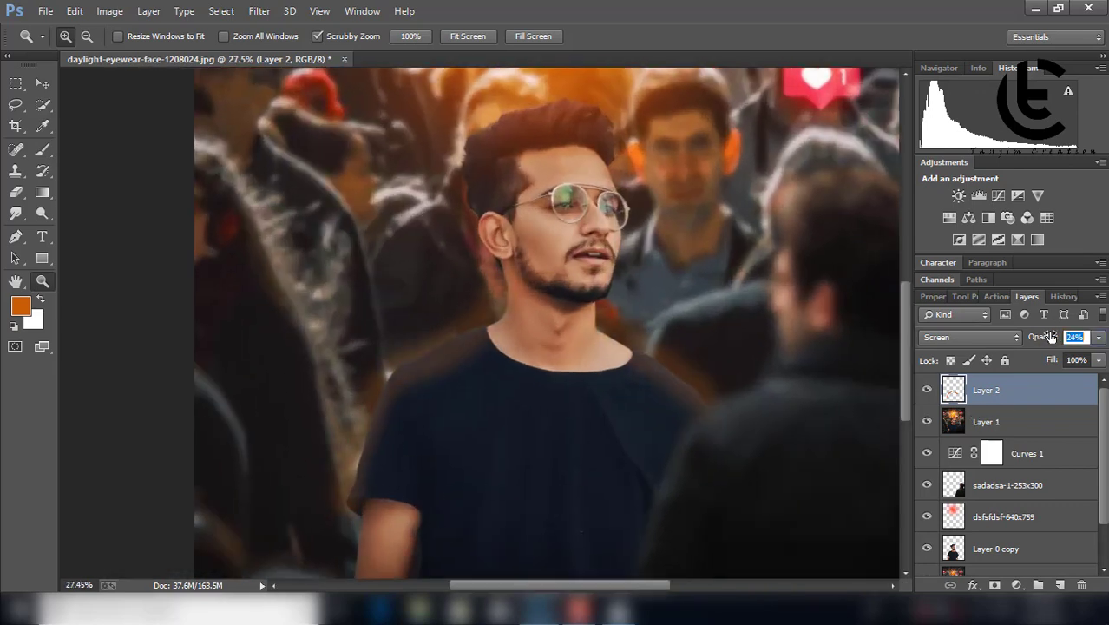
pyautogui.press('e')
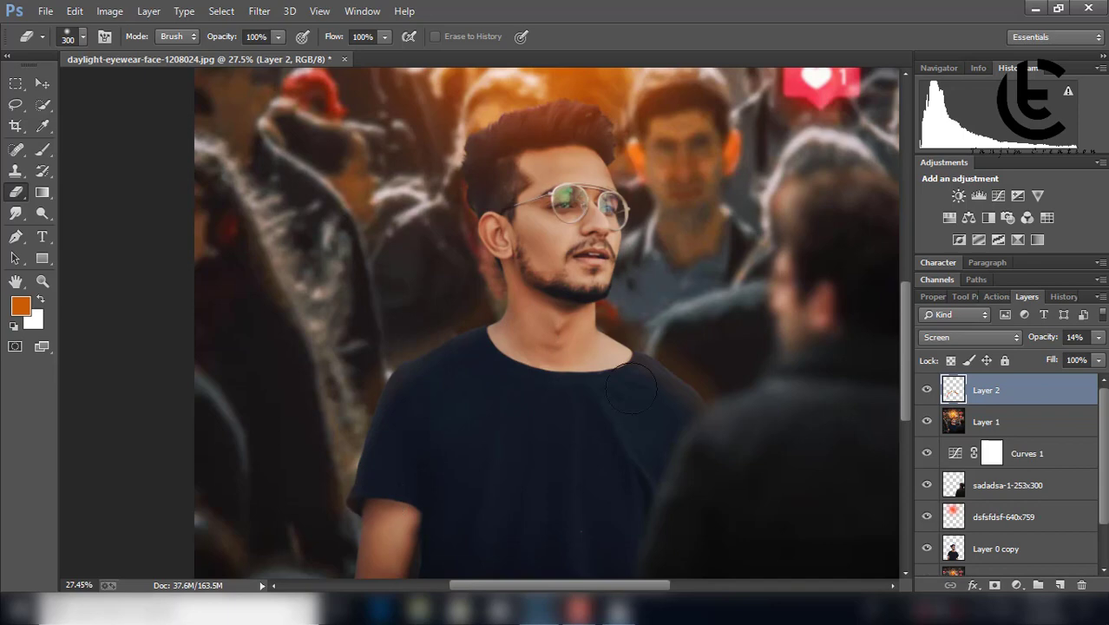
# - Switch Layer 2's orange glow from Screen to Normal blending and fade it to 8% opacity
pyautogui.moveTo(614, 585); pyautogui.dragTo(636, 587)
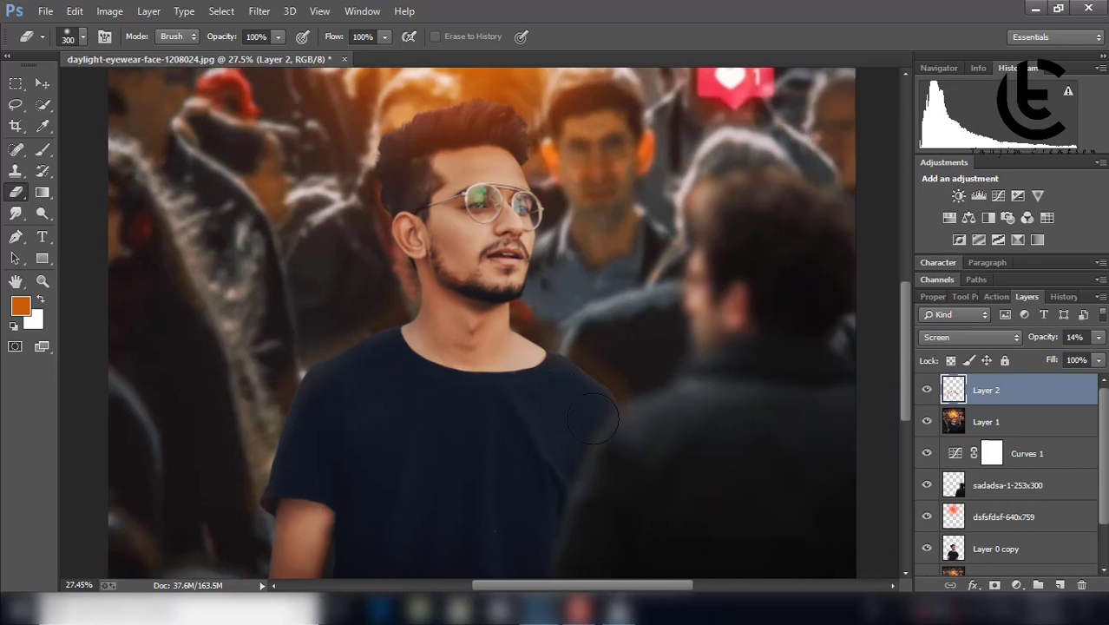
pyautogui.press('z')
pyautogui.moveTo(512, 398); pyautogui.dragTo(410, 319)
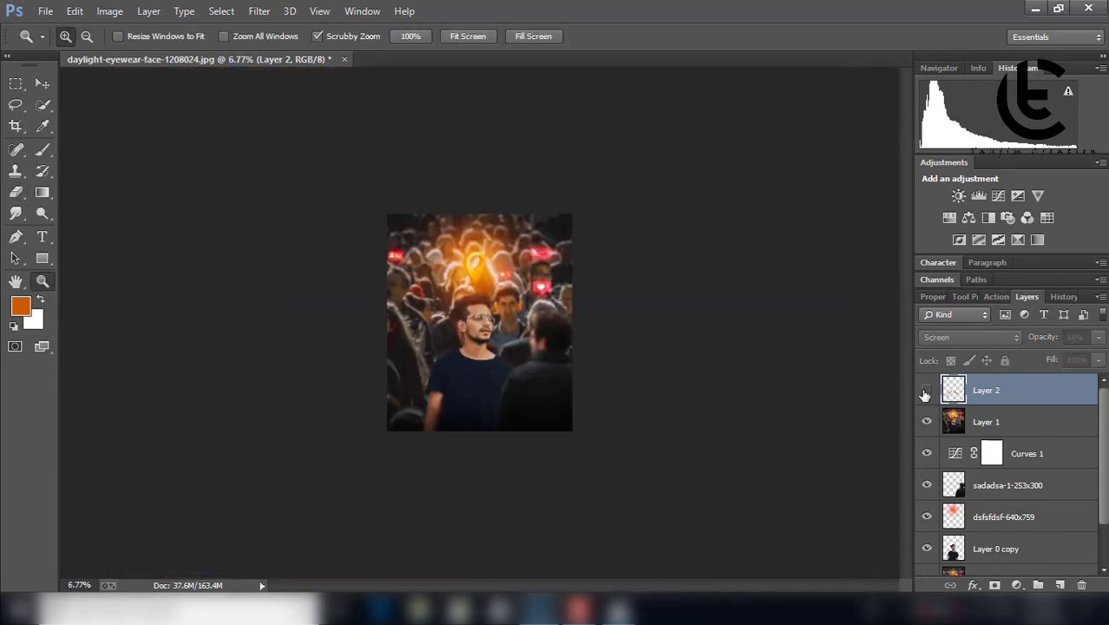
pyautogui.moveTo(1046, 340); pyautogui.dragTo(1043, 346)
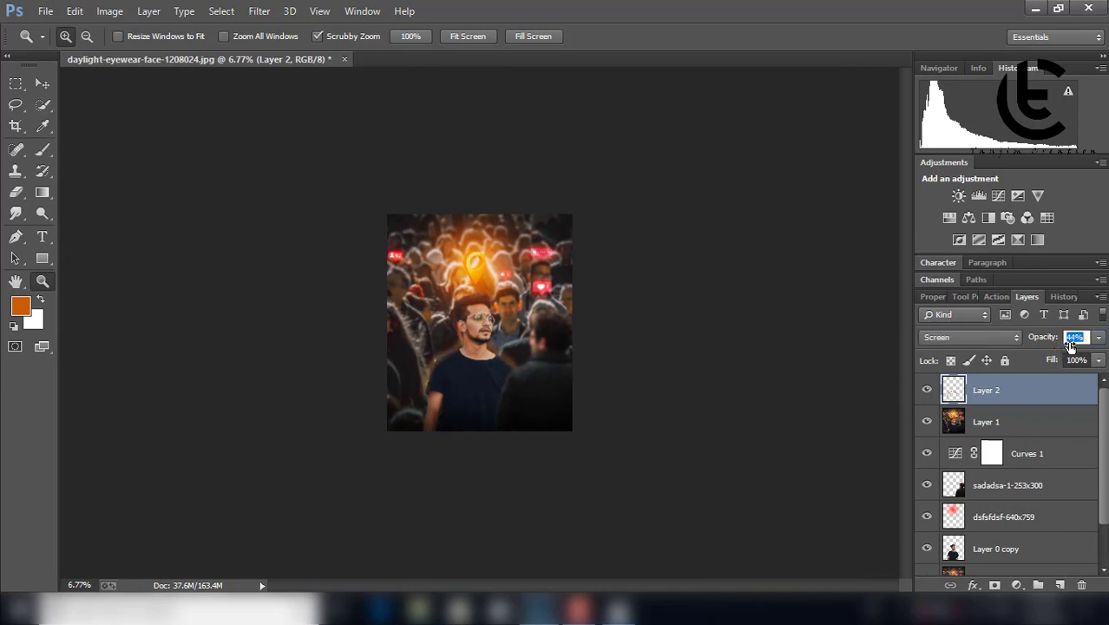
pyautogui.moveTo(489, 353); pyautogui.dragTo(691, 422)
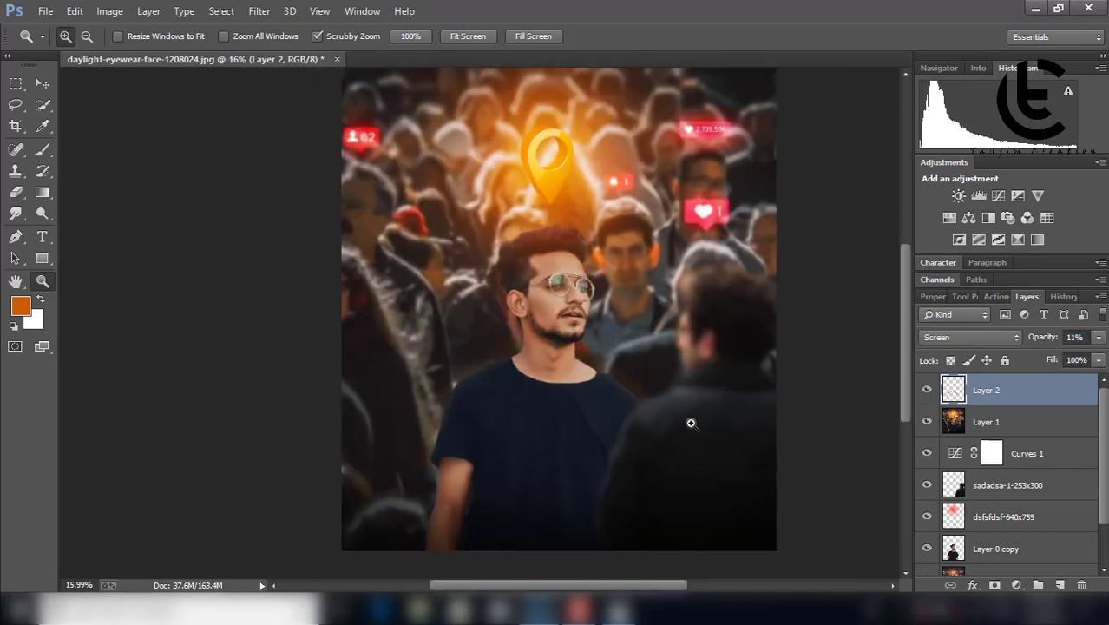
pyautogui.moveTo(1044, 338); pyautogui.dragTo(1036, 342)
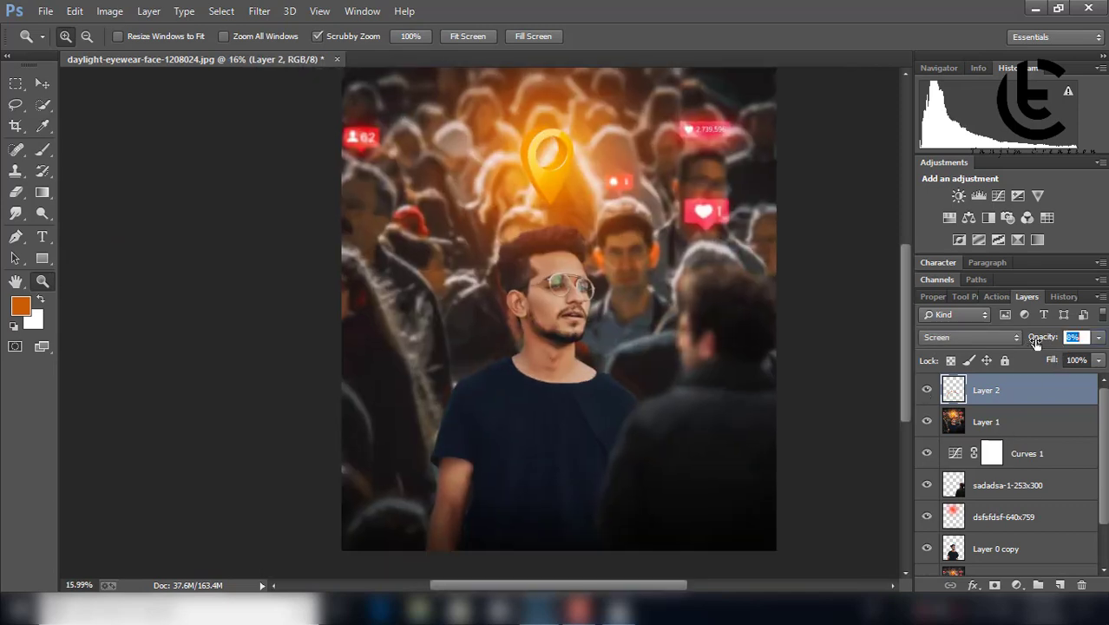
pyautogui.click(972, 336)
pyautogui.click(954, 20)
pyautogui.moveTo(1080, 338); pyautogui.dragTo(1055, 337)
pyautogui.moveTo(745, 367); pyautogui.dragTo(852, 404)
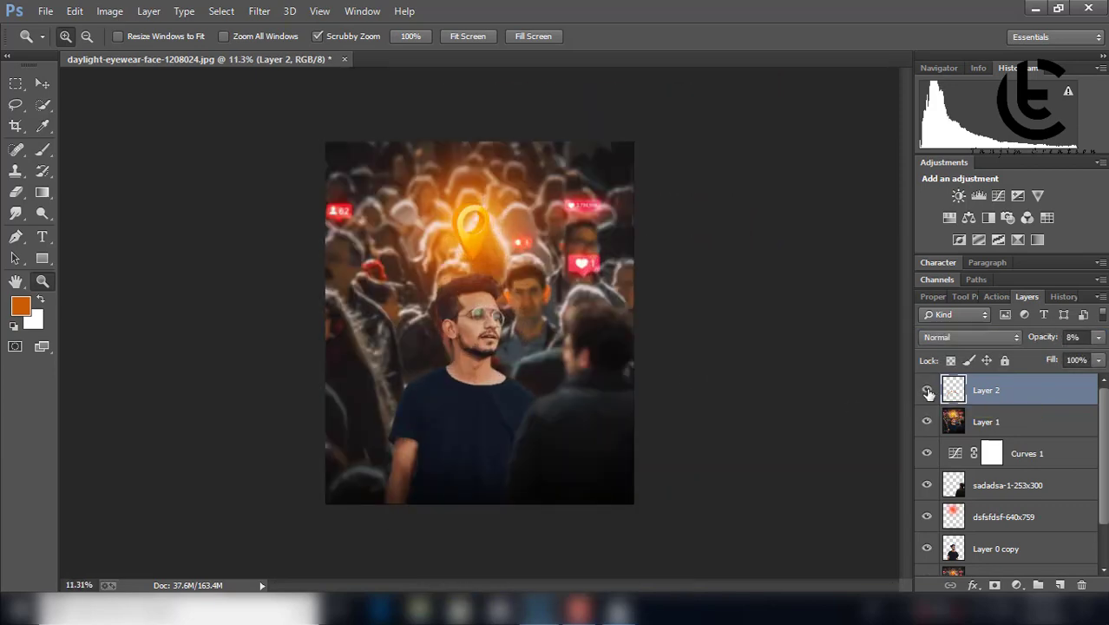
# - Delete the orange glow Layer 2, then zoom in on the man's shirt
pyautogui.rightClick(995, 392)
pyautogui.press('Delete')
pyautogui.moveTo(504, 380); pyautogui.dragTo(590, 380)
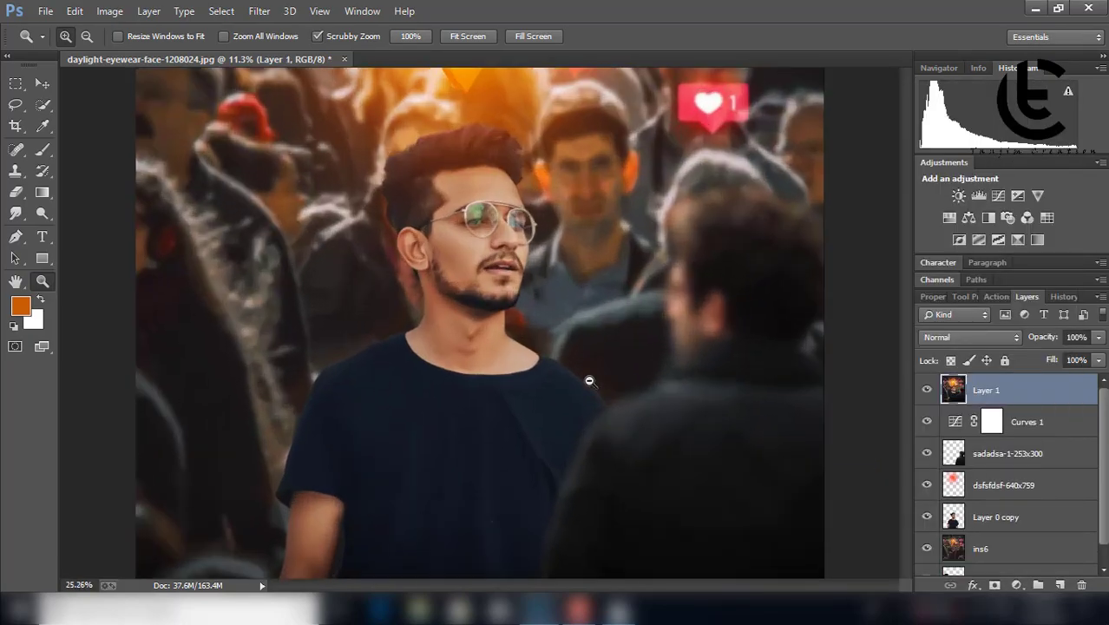